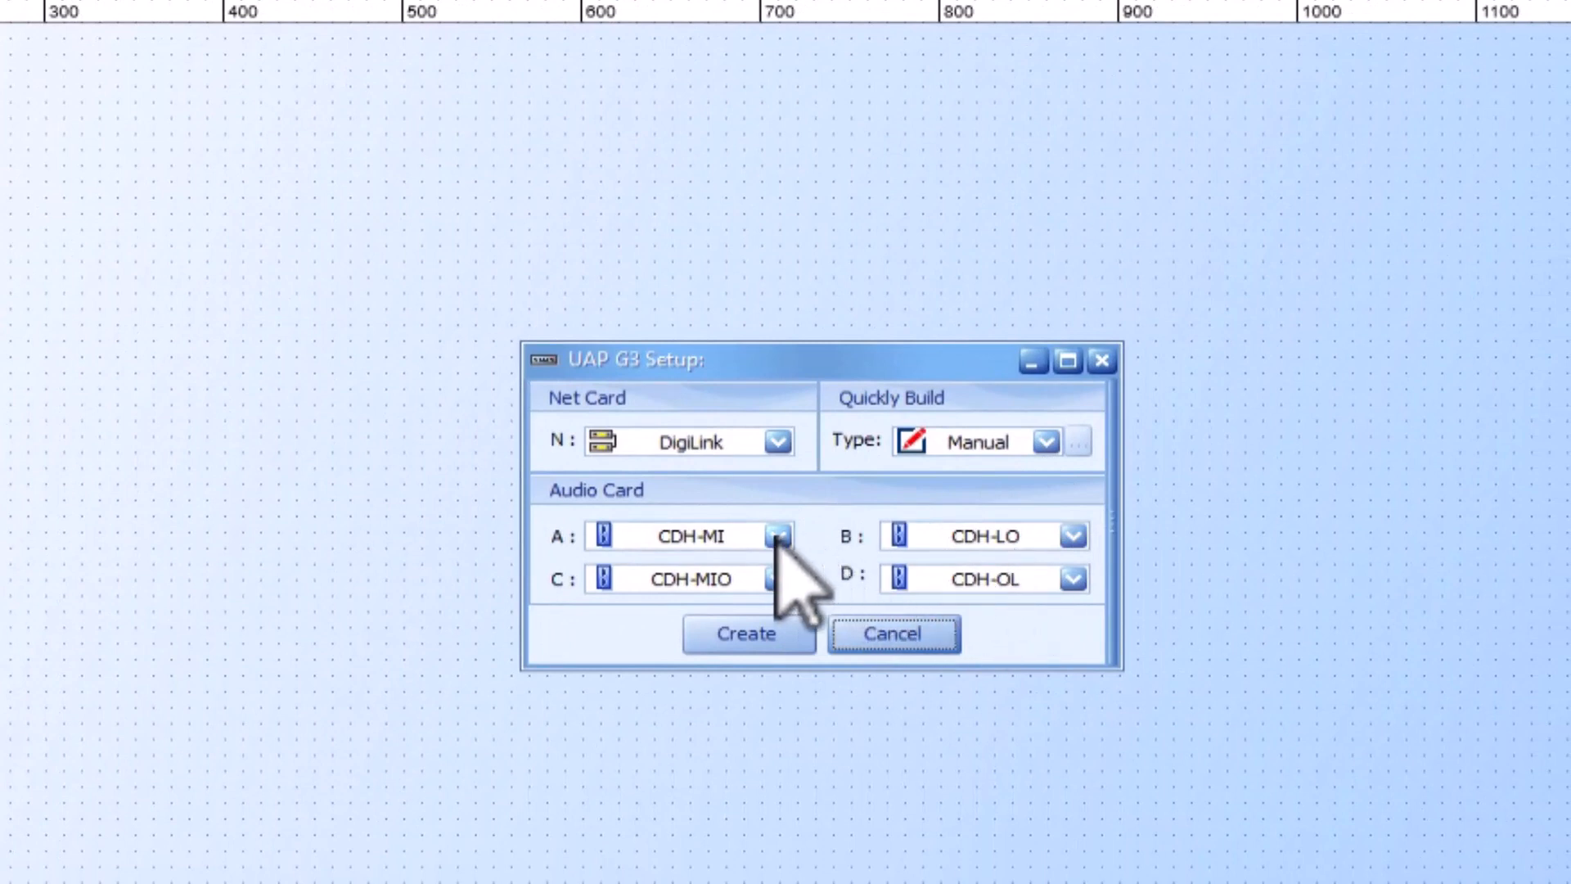
Create the UAP G3 processor with CDH-MI as audio card A and Manual as the quick build type
click(776, 535)
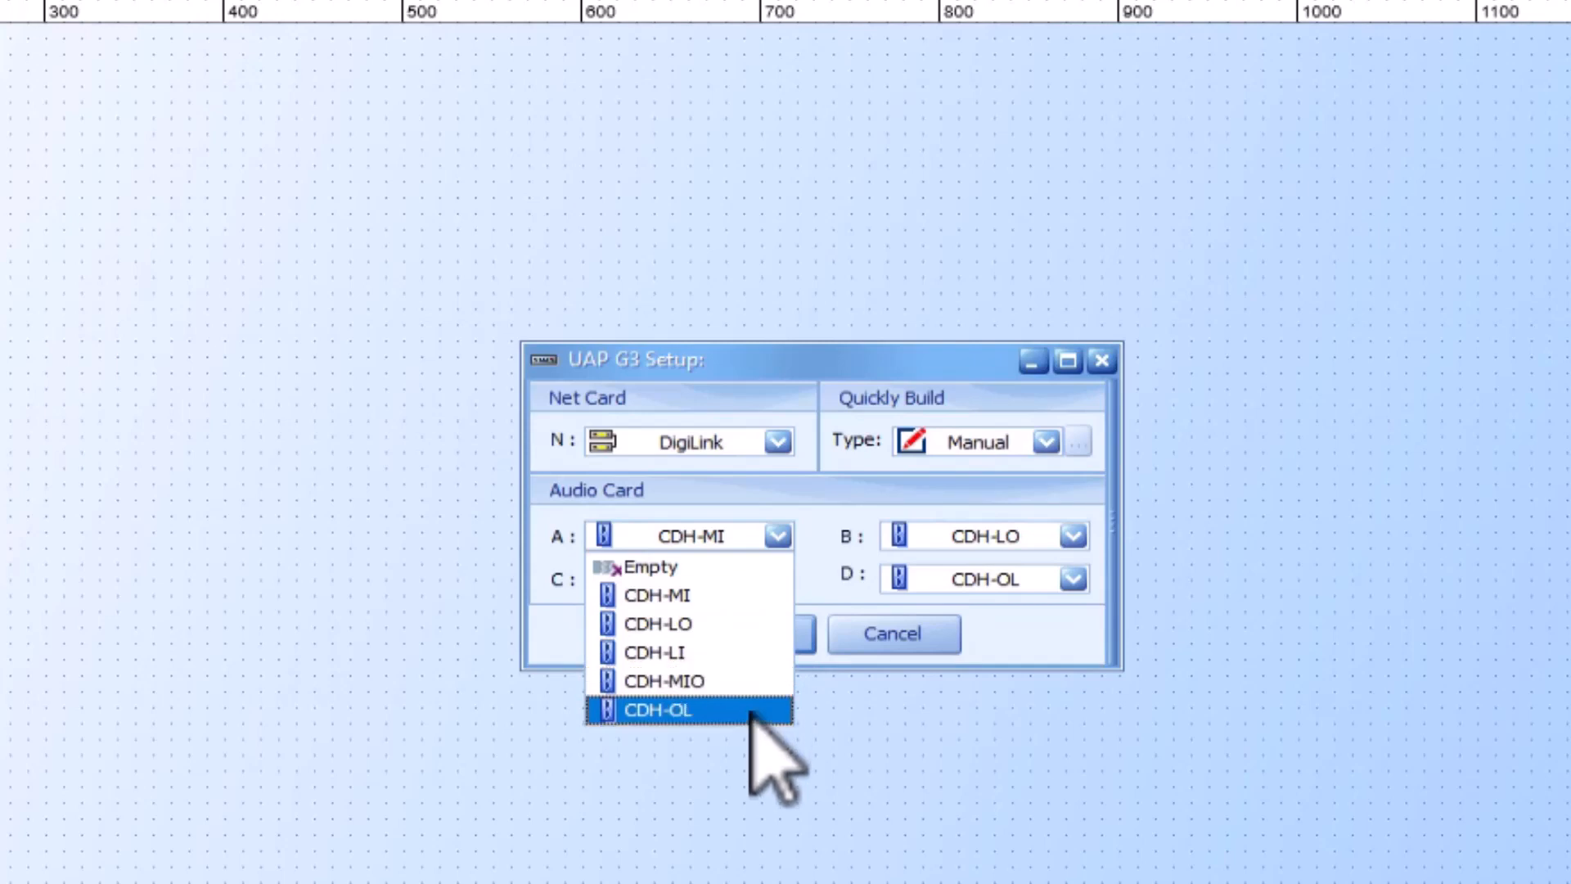
click(712, 600)
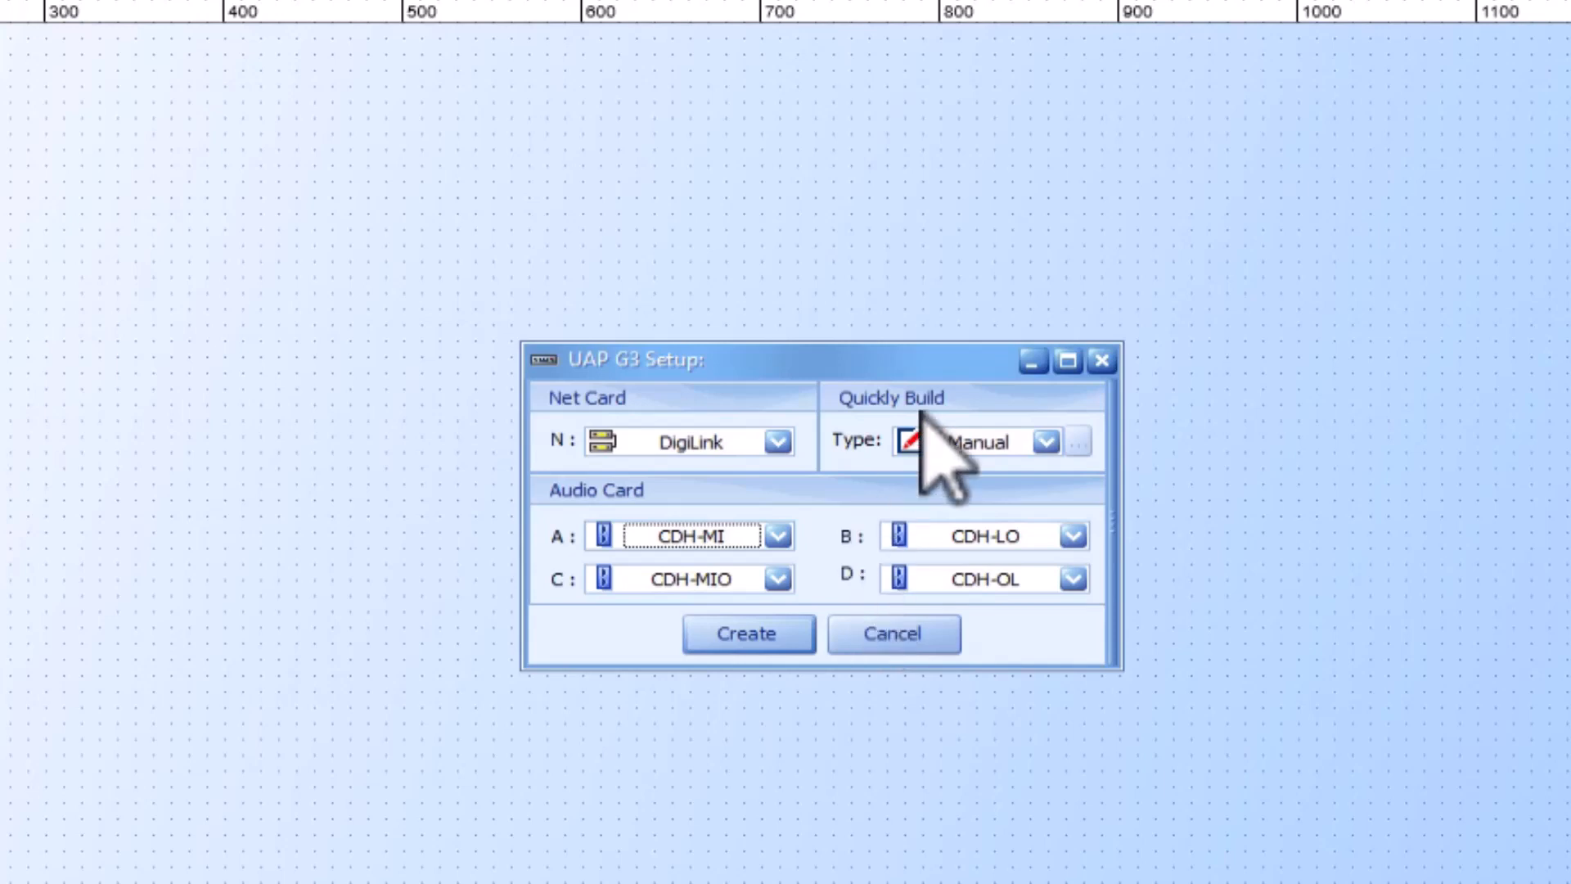
click(1045, 442)
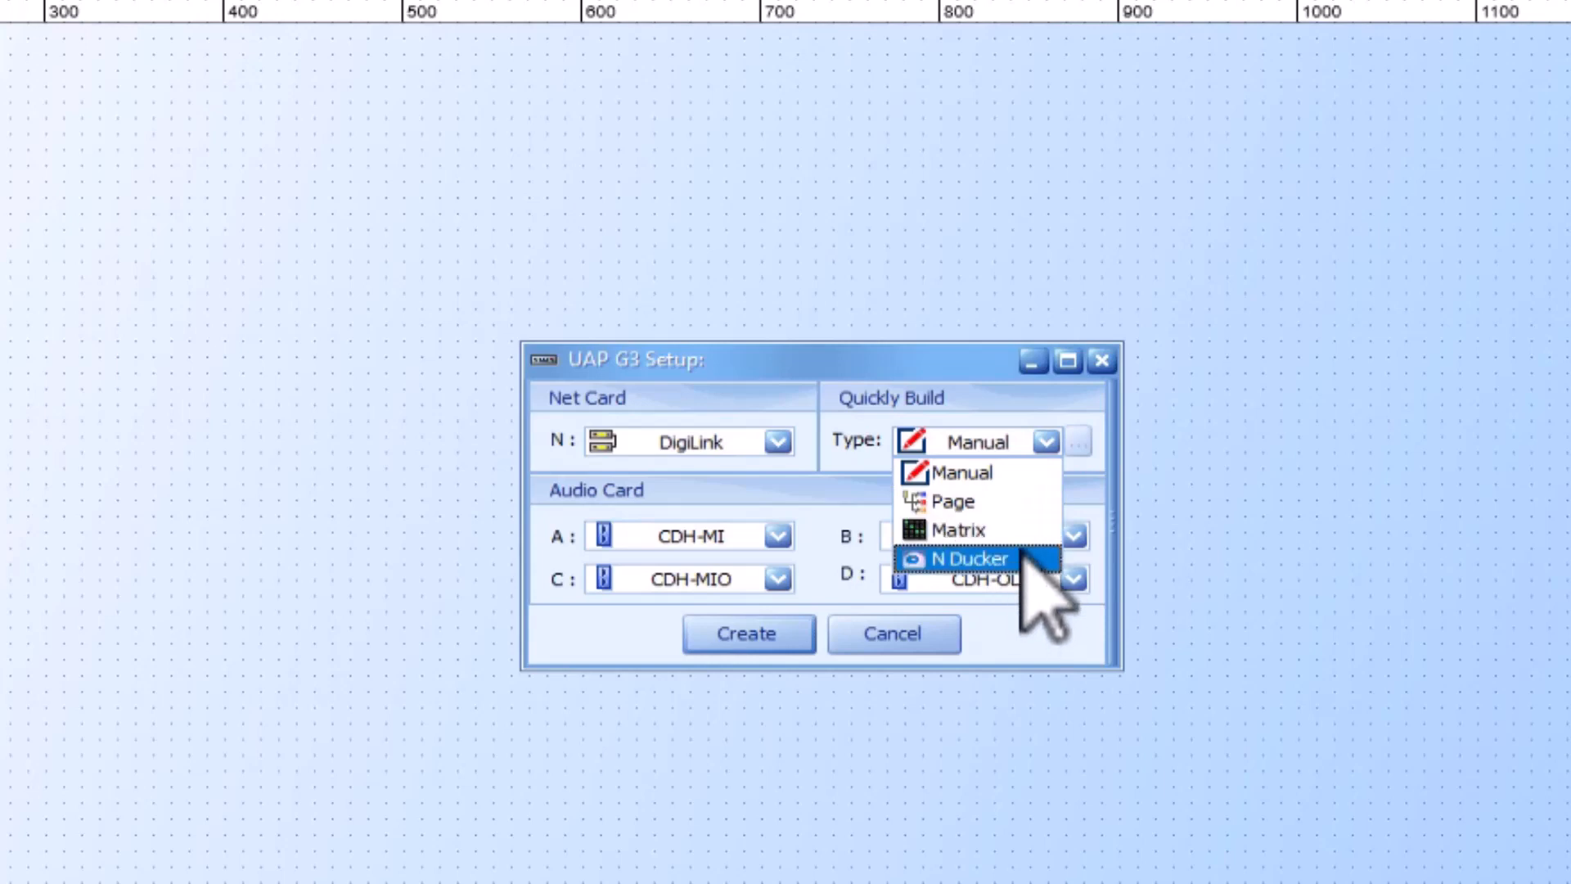
click(1005, 465)
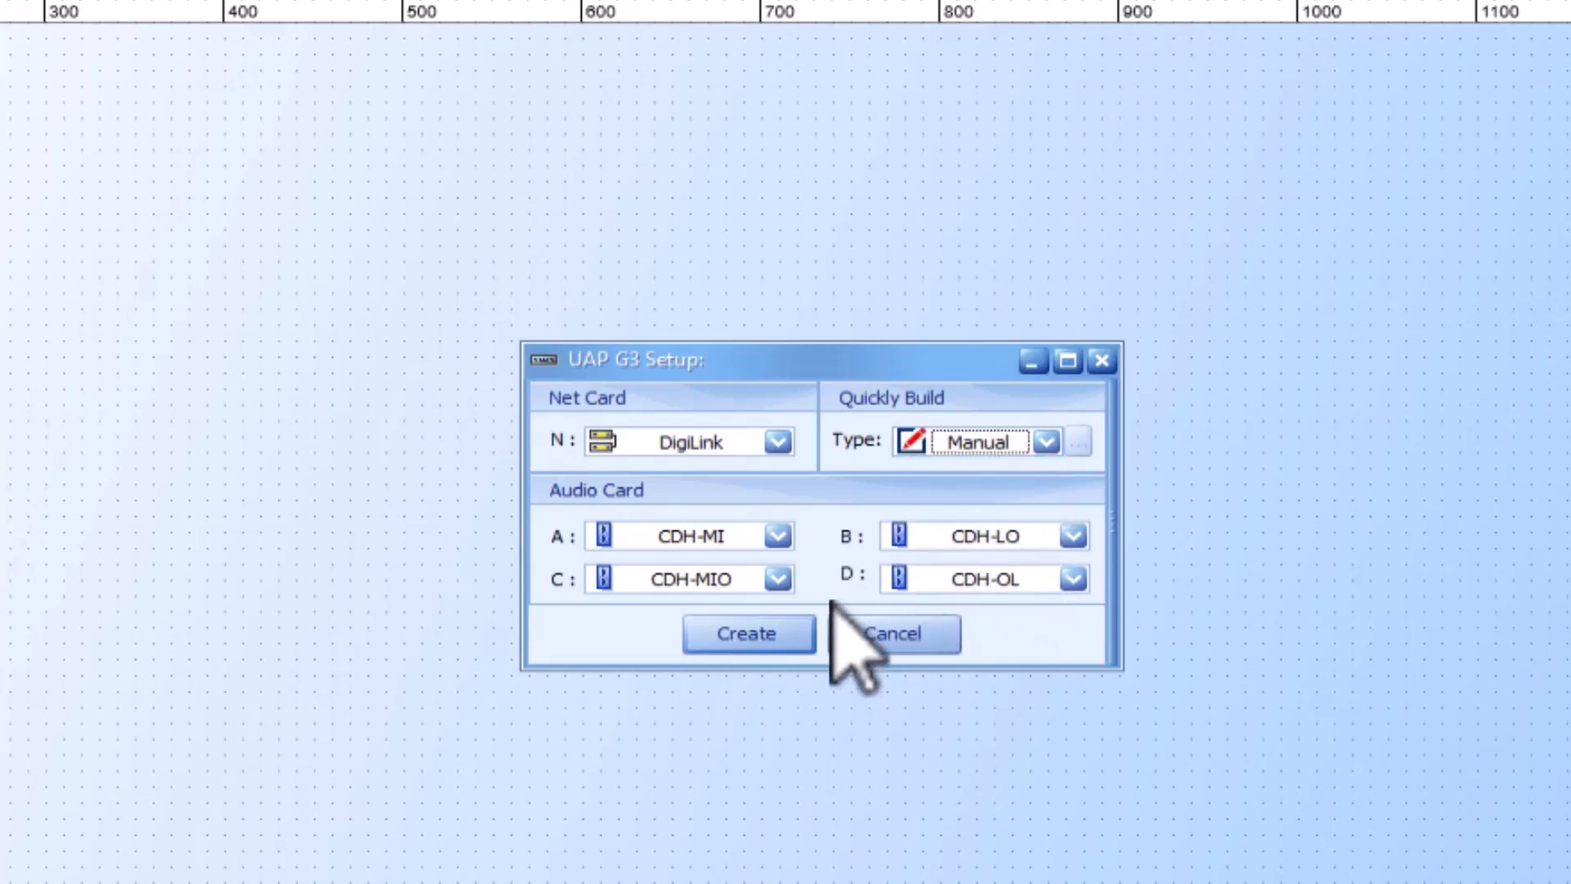
click(767, 646)
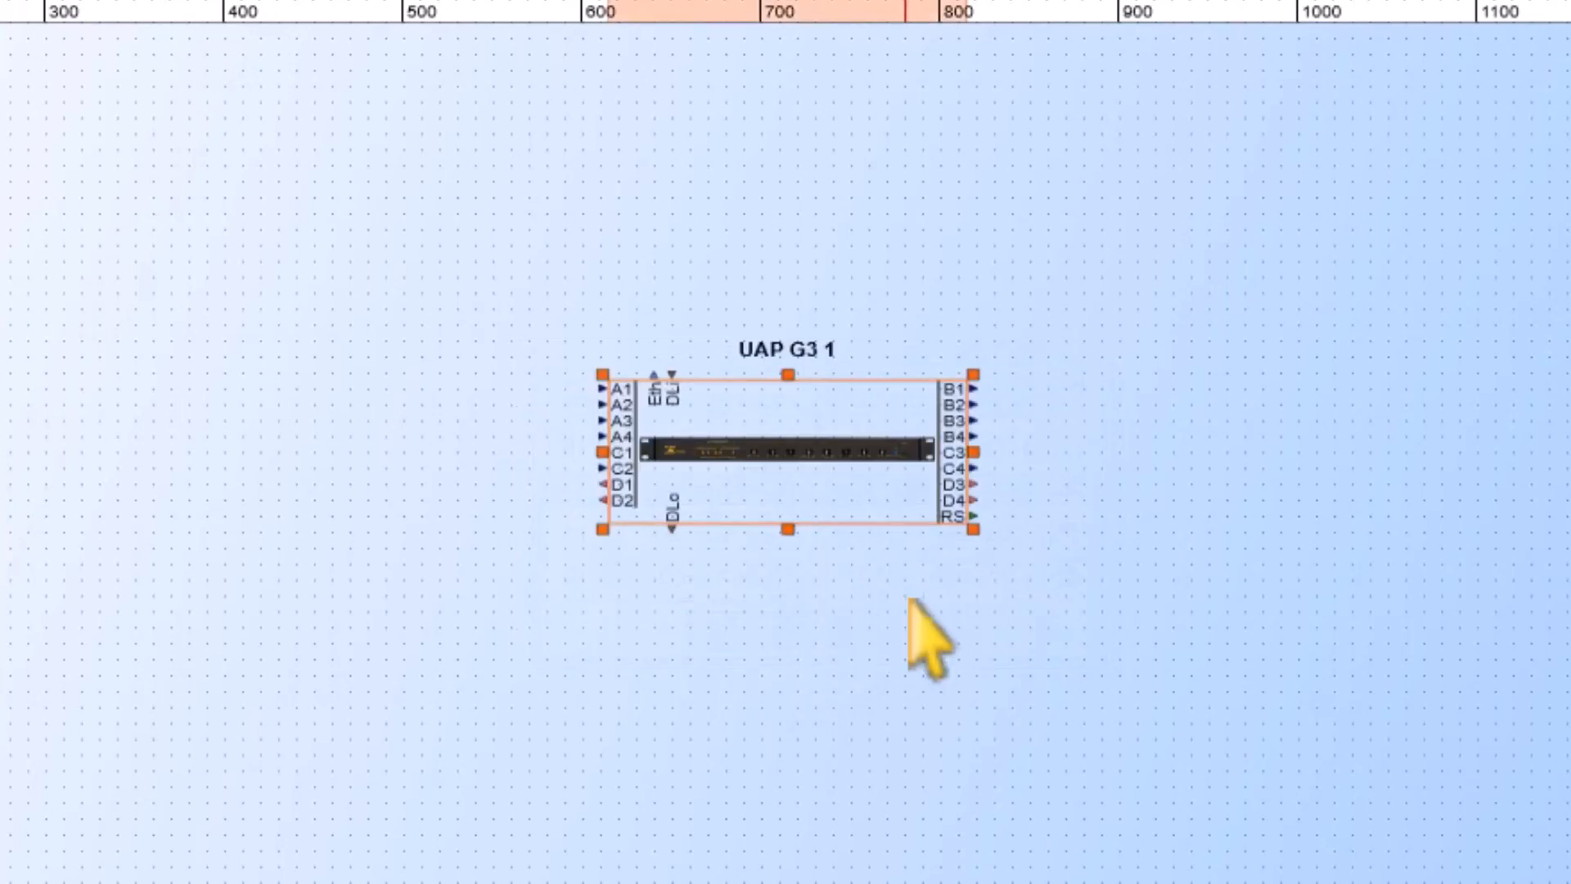
Start a Page DSP topology for the UAP G3 and set the Message input's gate to Mono
click(796, 426)
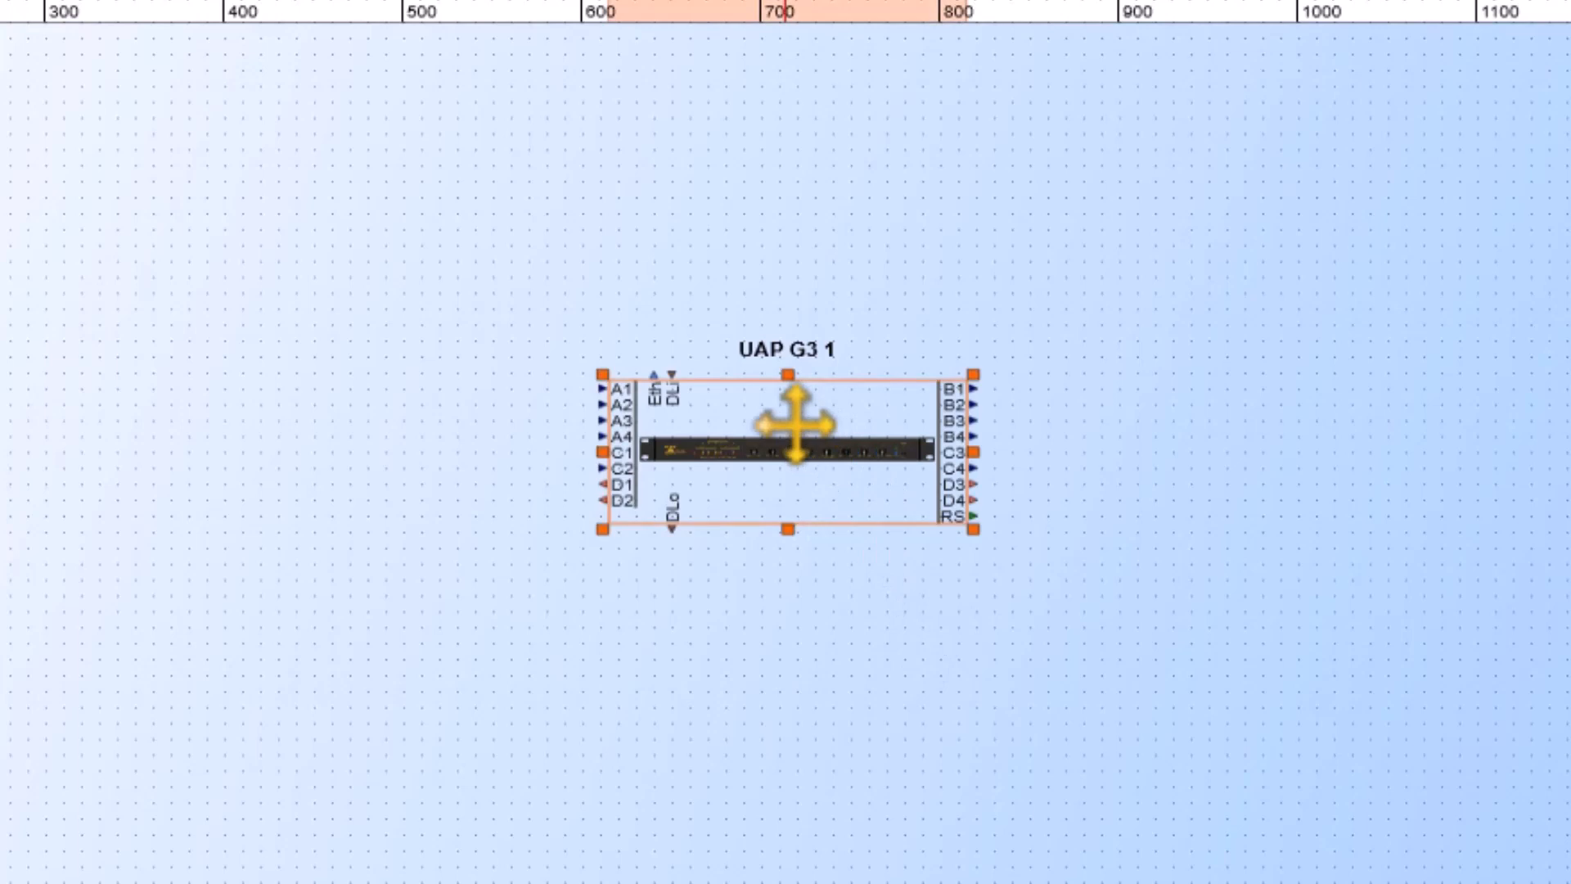
right_click(796, 425)
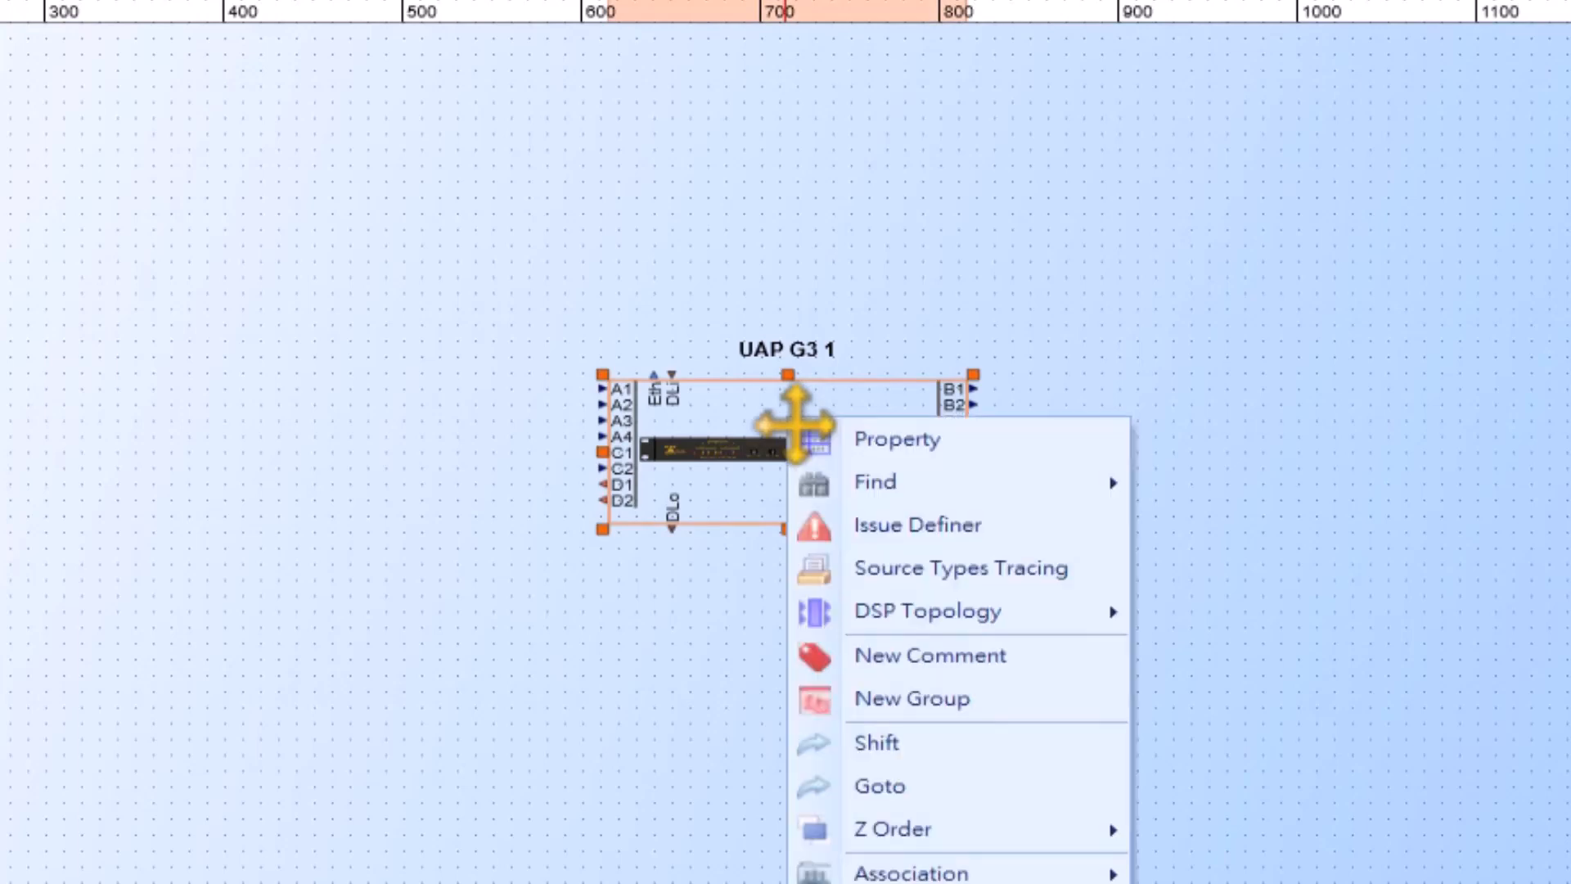
mouse_move(966, 617)
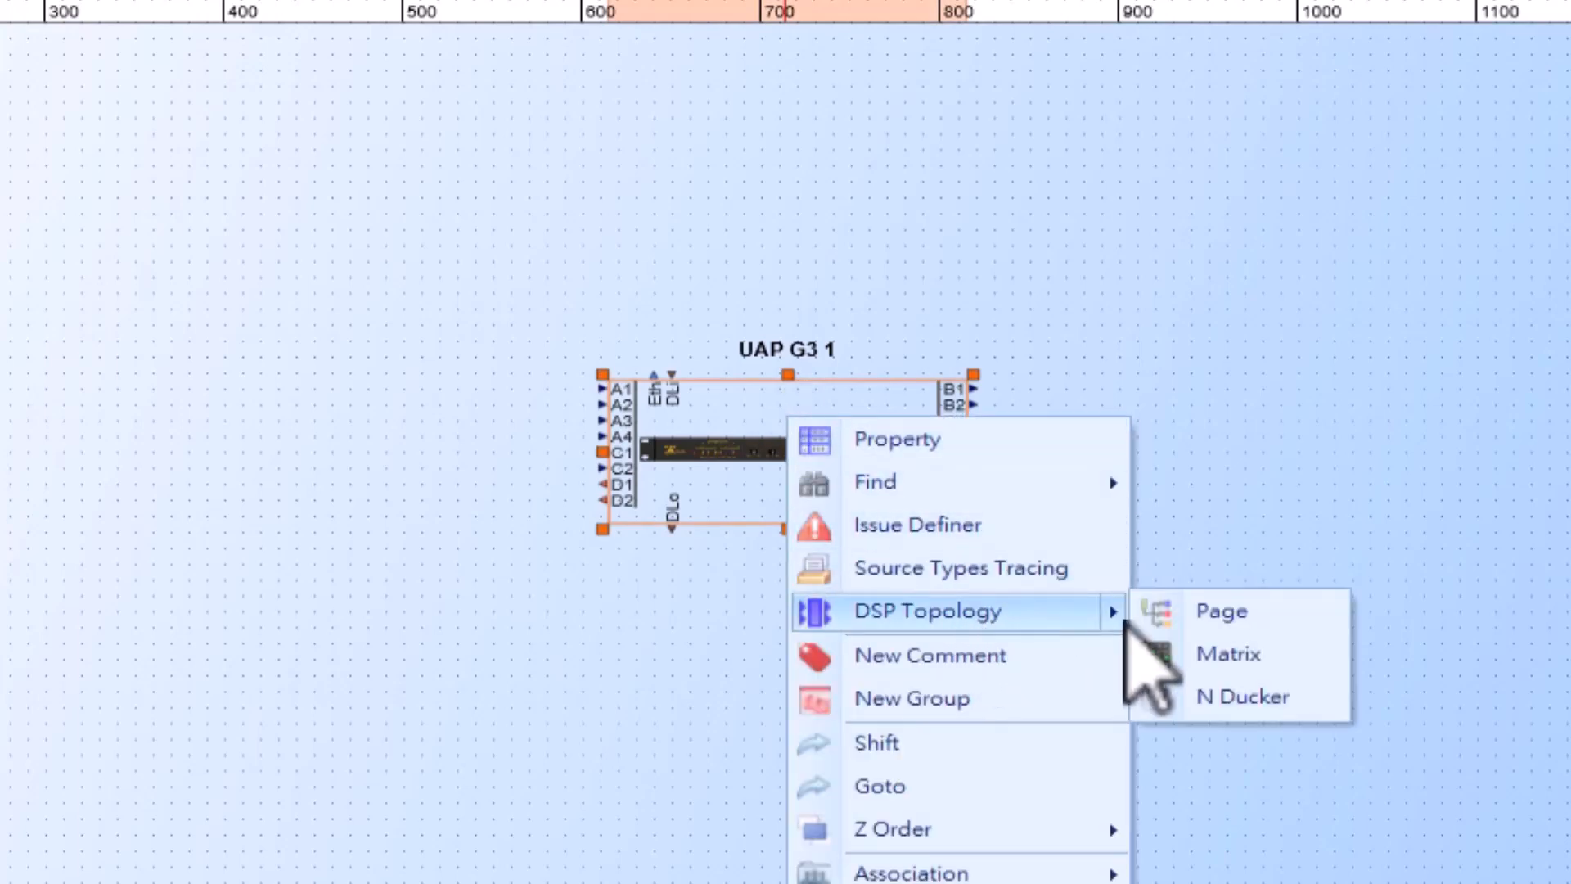
click(1252, 614)
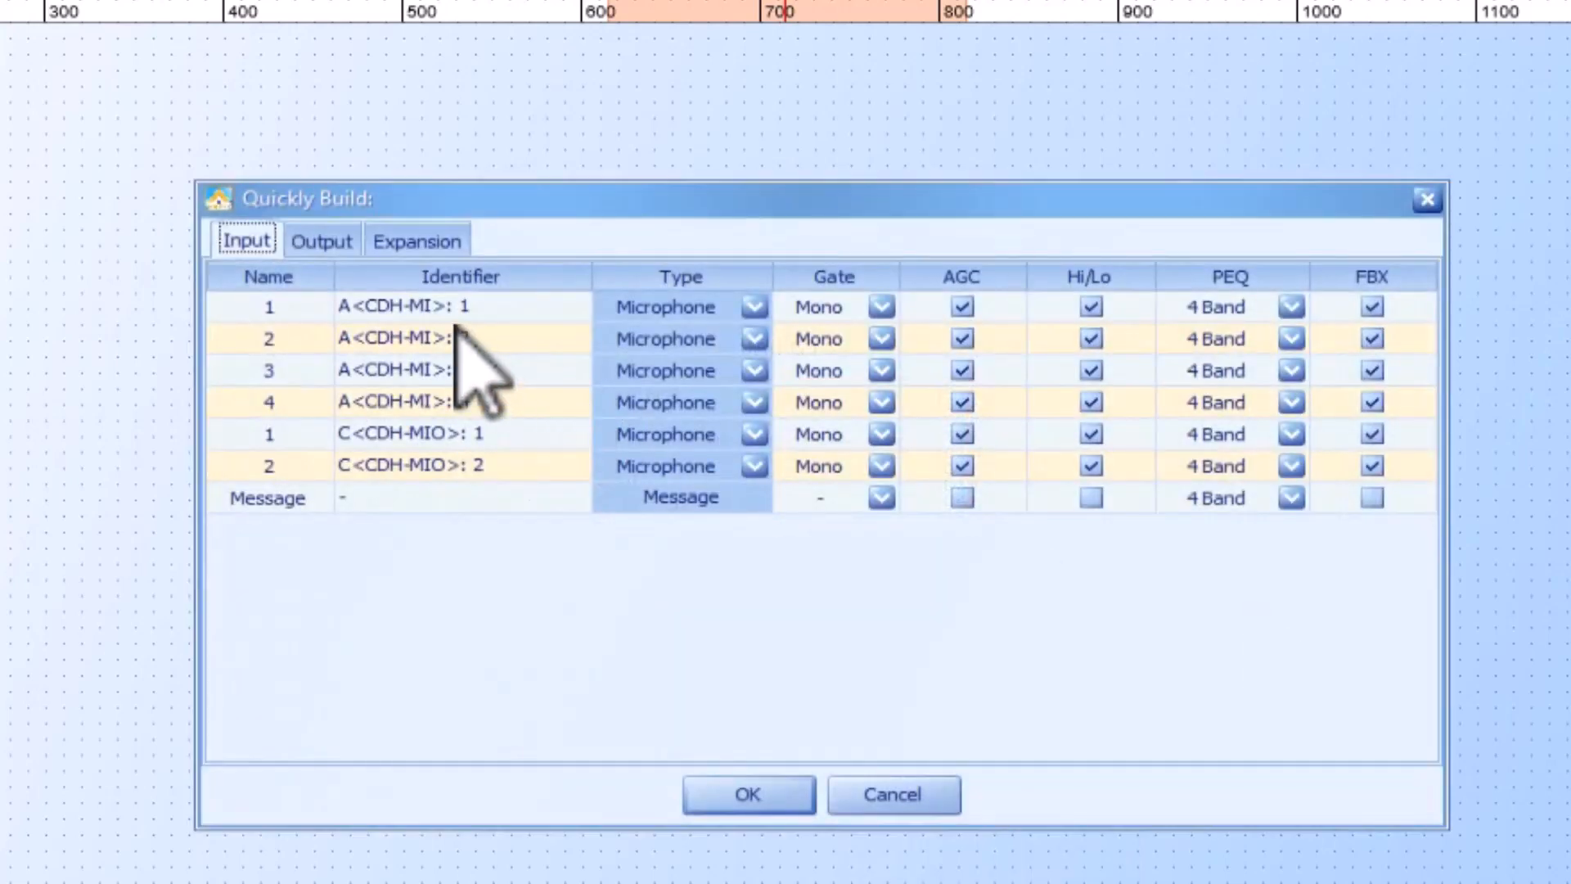
click(764, 493)
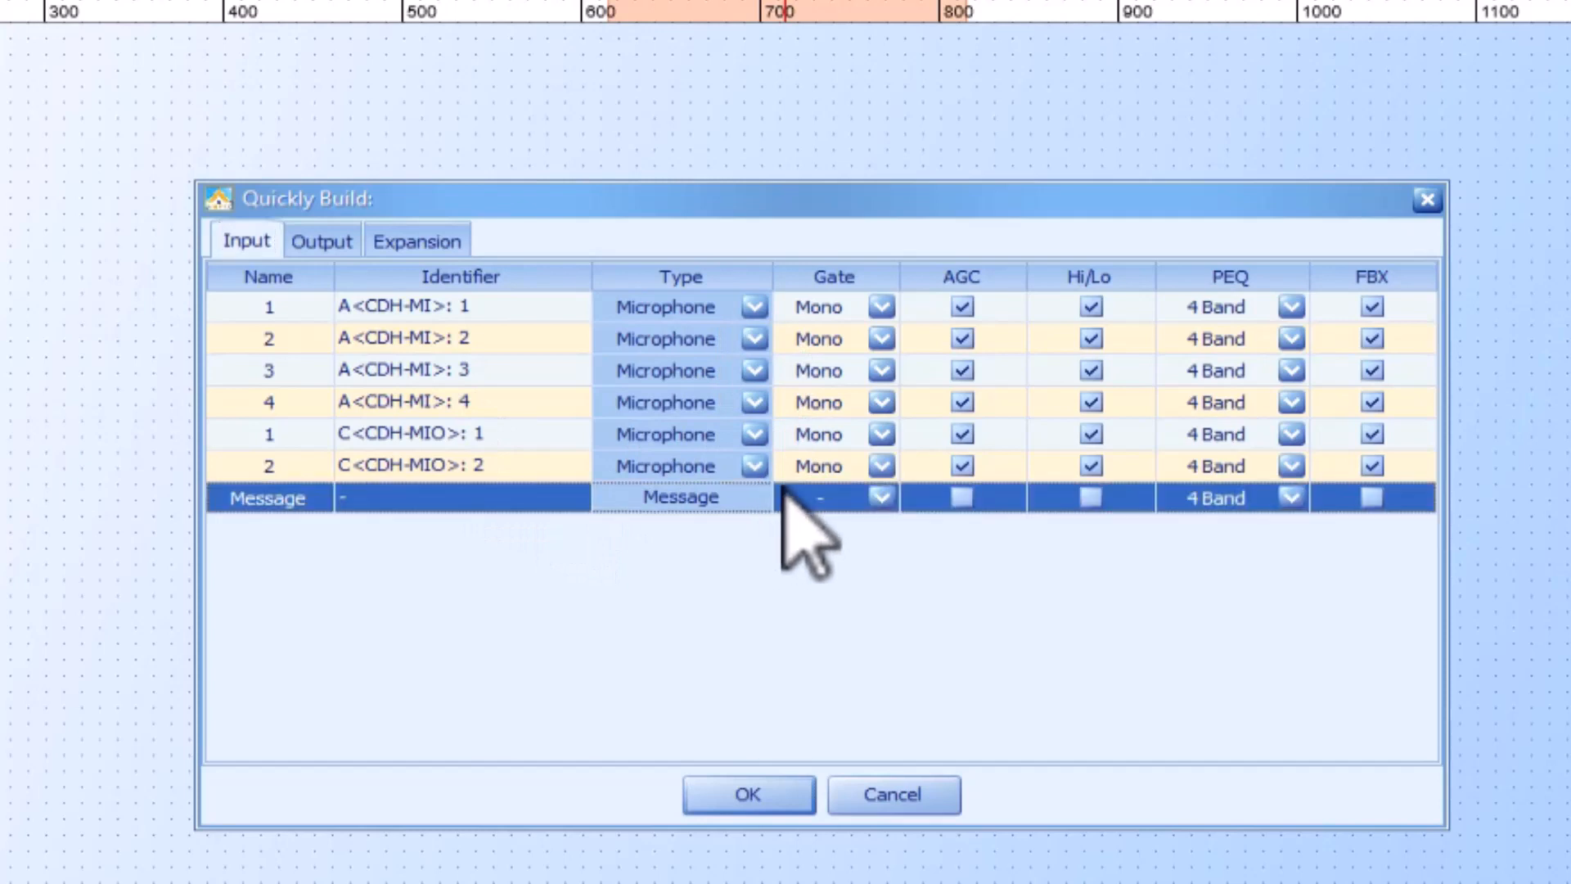
click(889, 503)
click(888, 541)
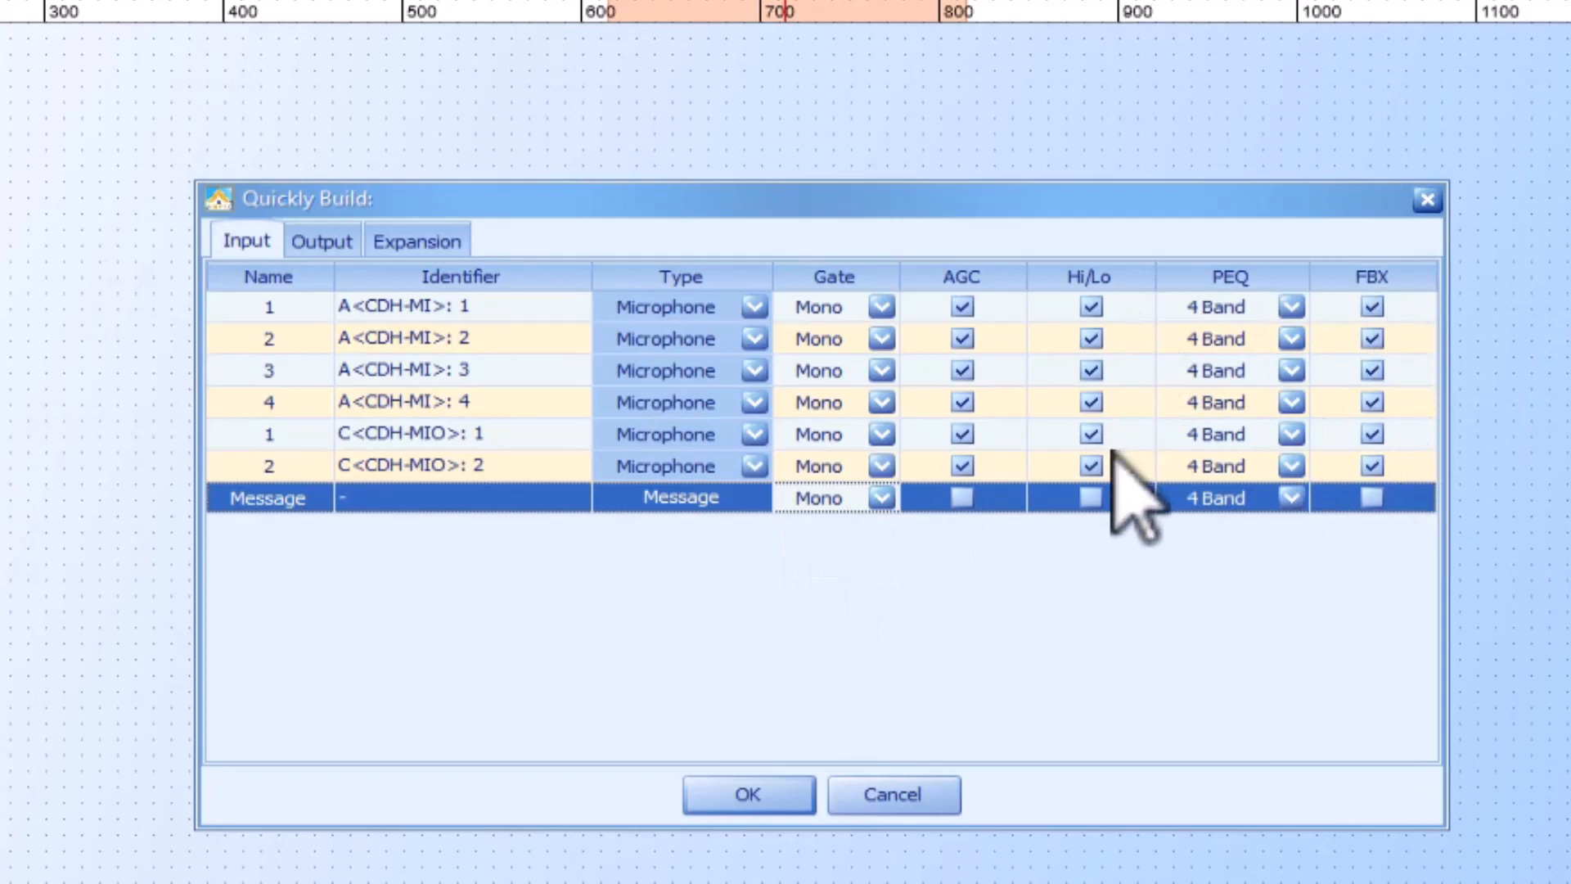
Enable Hi/Lo on CDH-LO outputs 1 and 2 and the compressed limiter on CDH-LO output 1
click(319, 242)
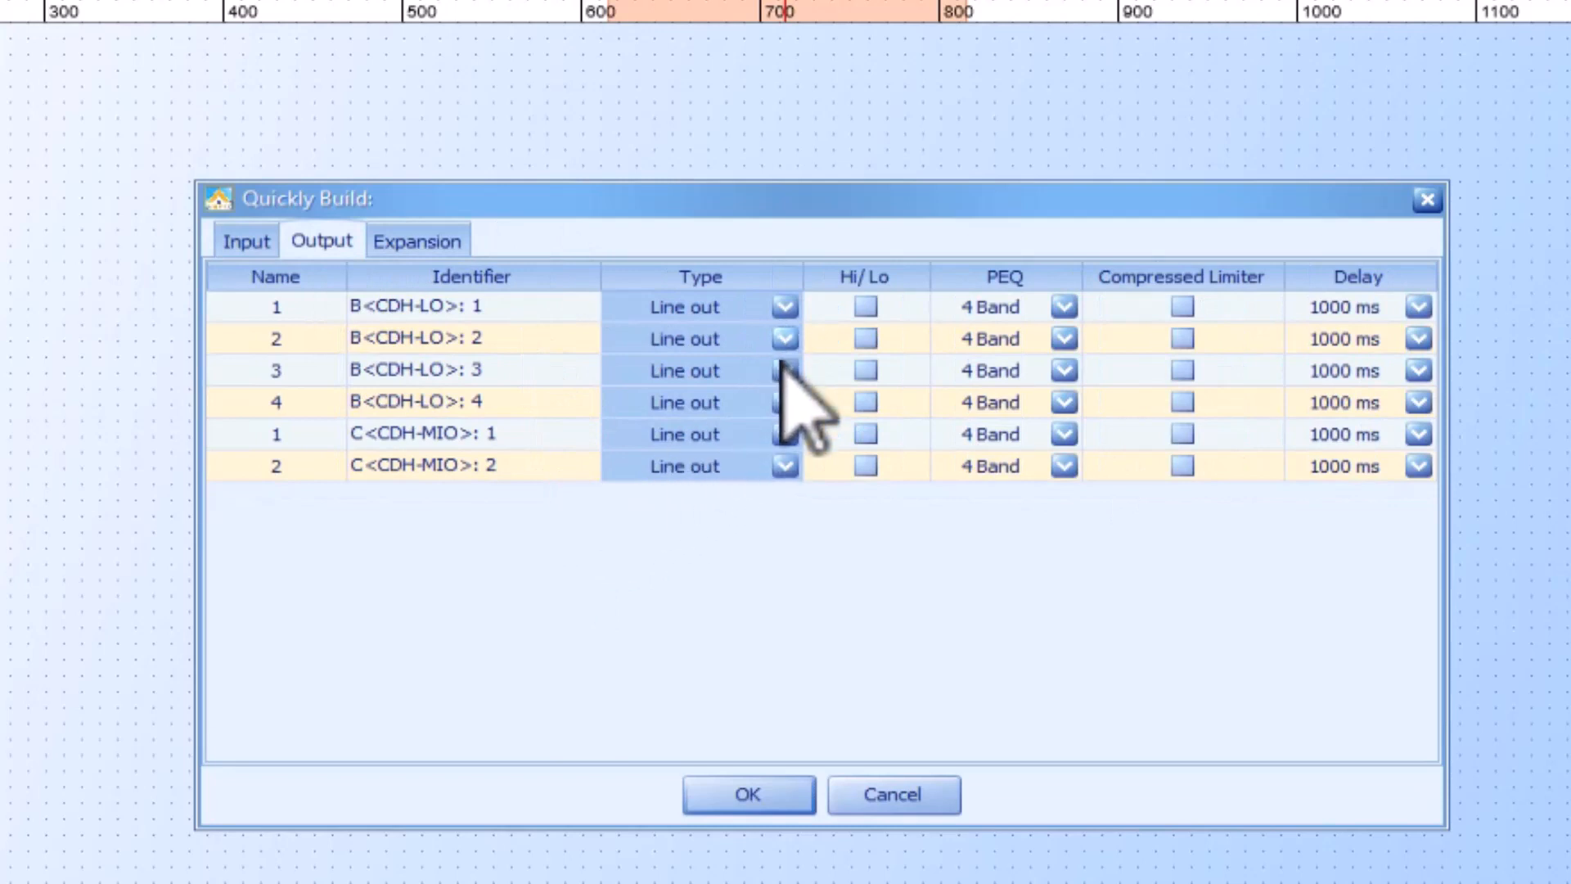
click(873, 308)
click(867, 307)
click(868, 339)
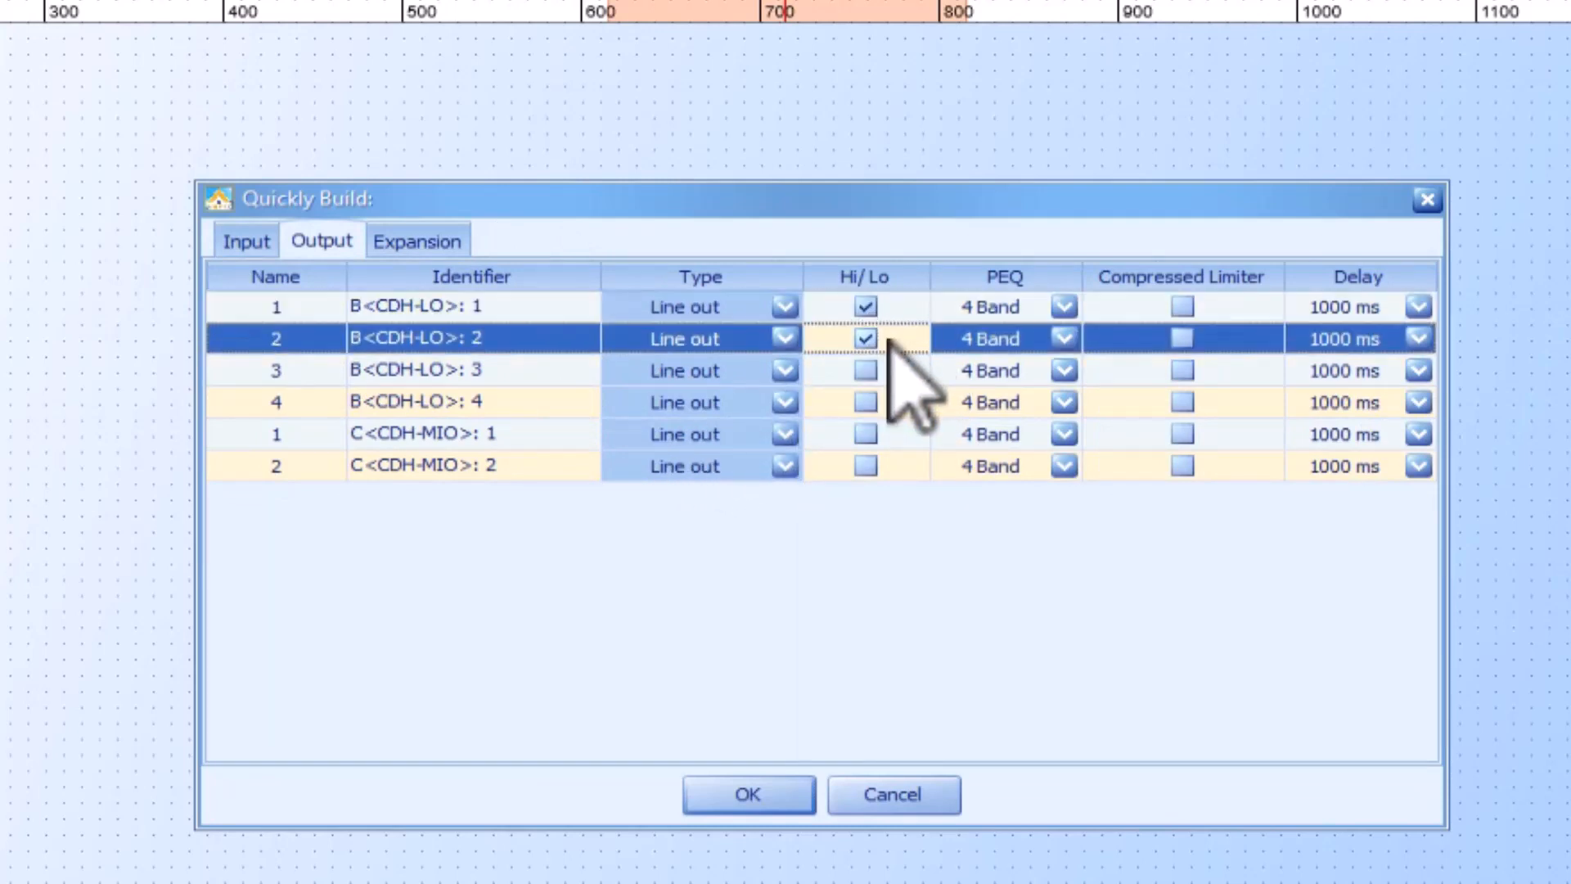
click(1182, 307)
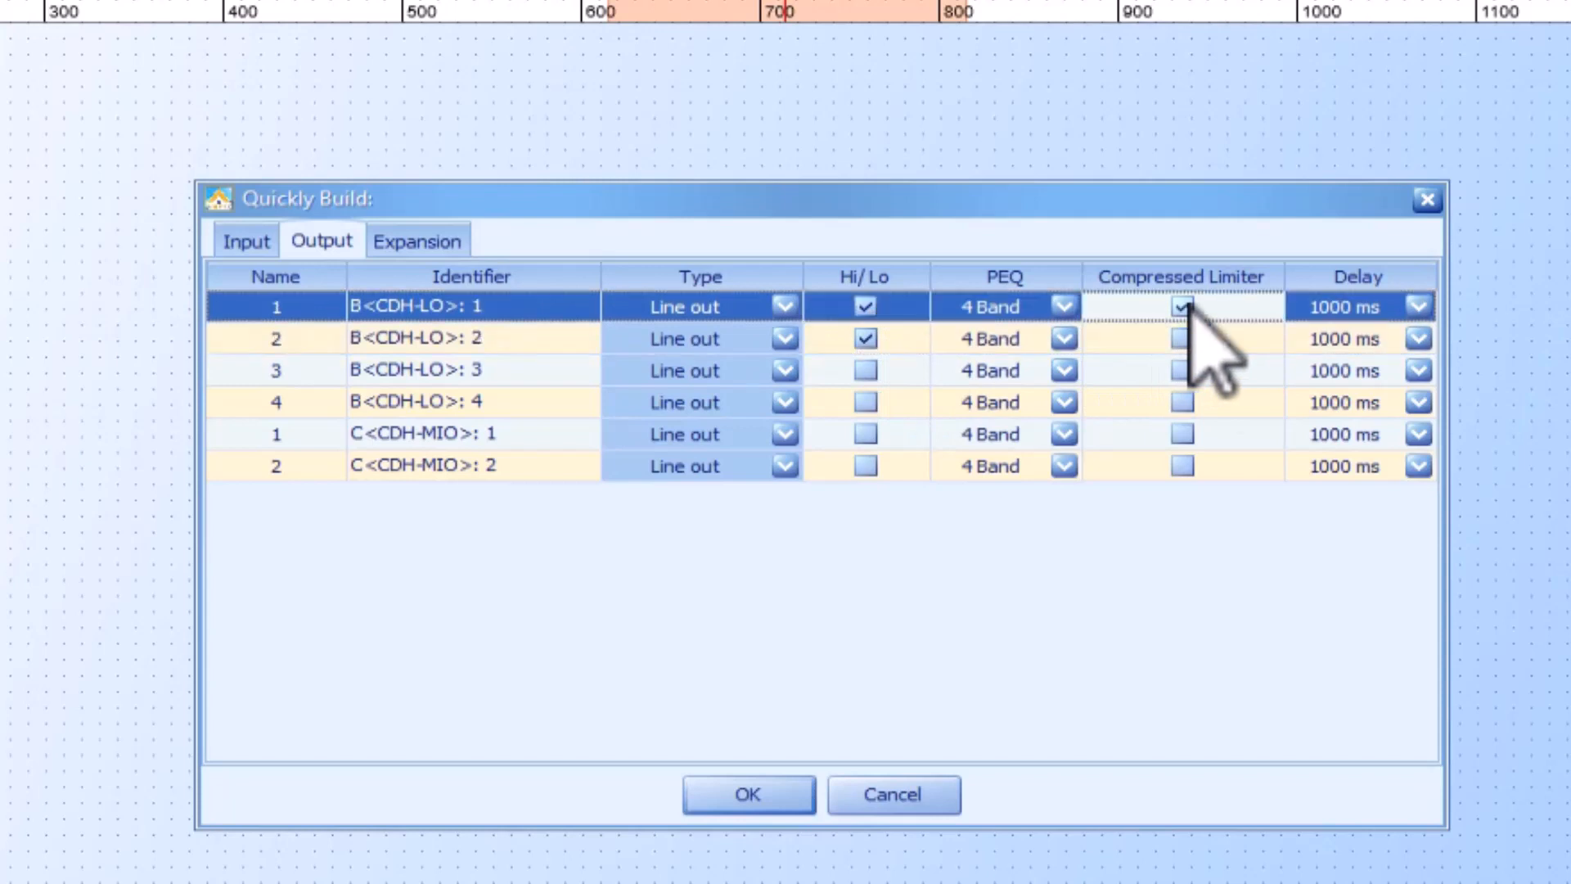
Add the Pink Noise test source, build the Page topology and open the processor's DSP diagram
click(426, 250)
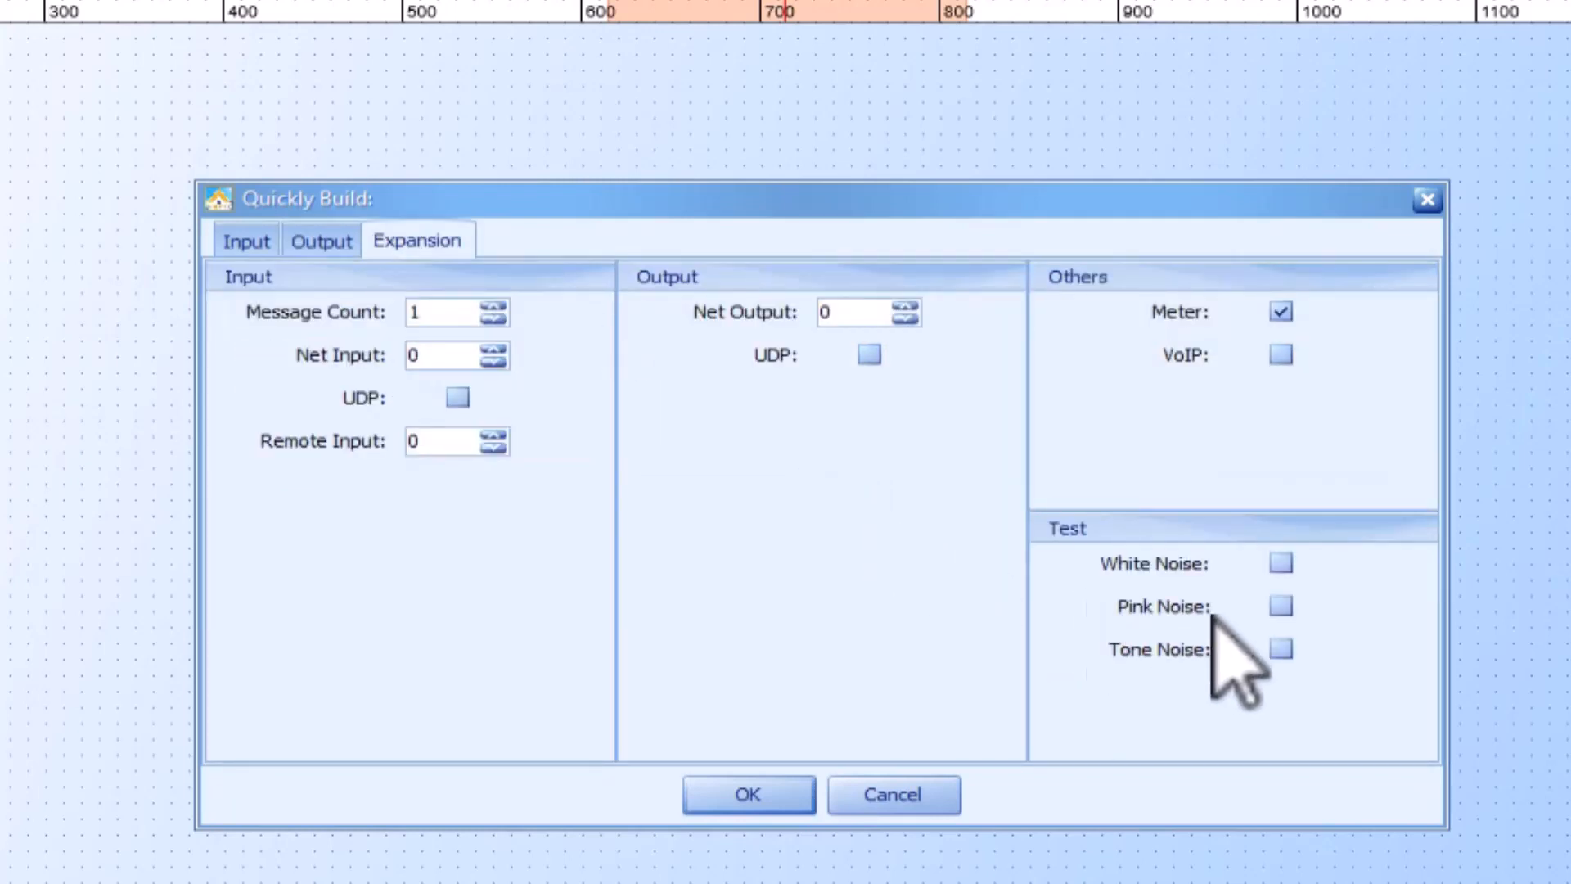
click(1281, 608)
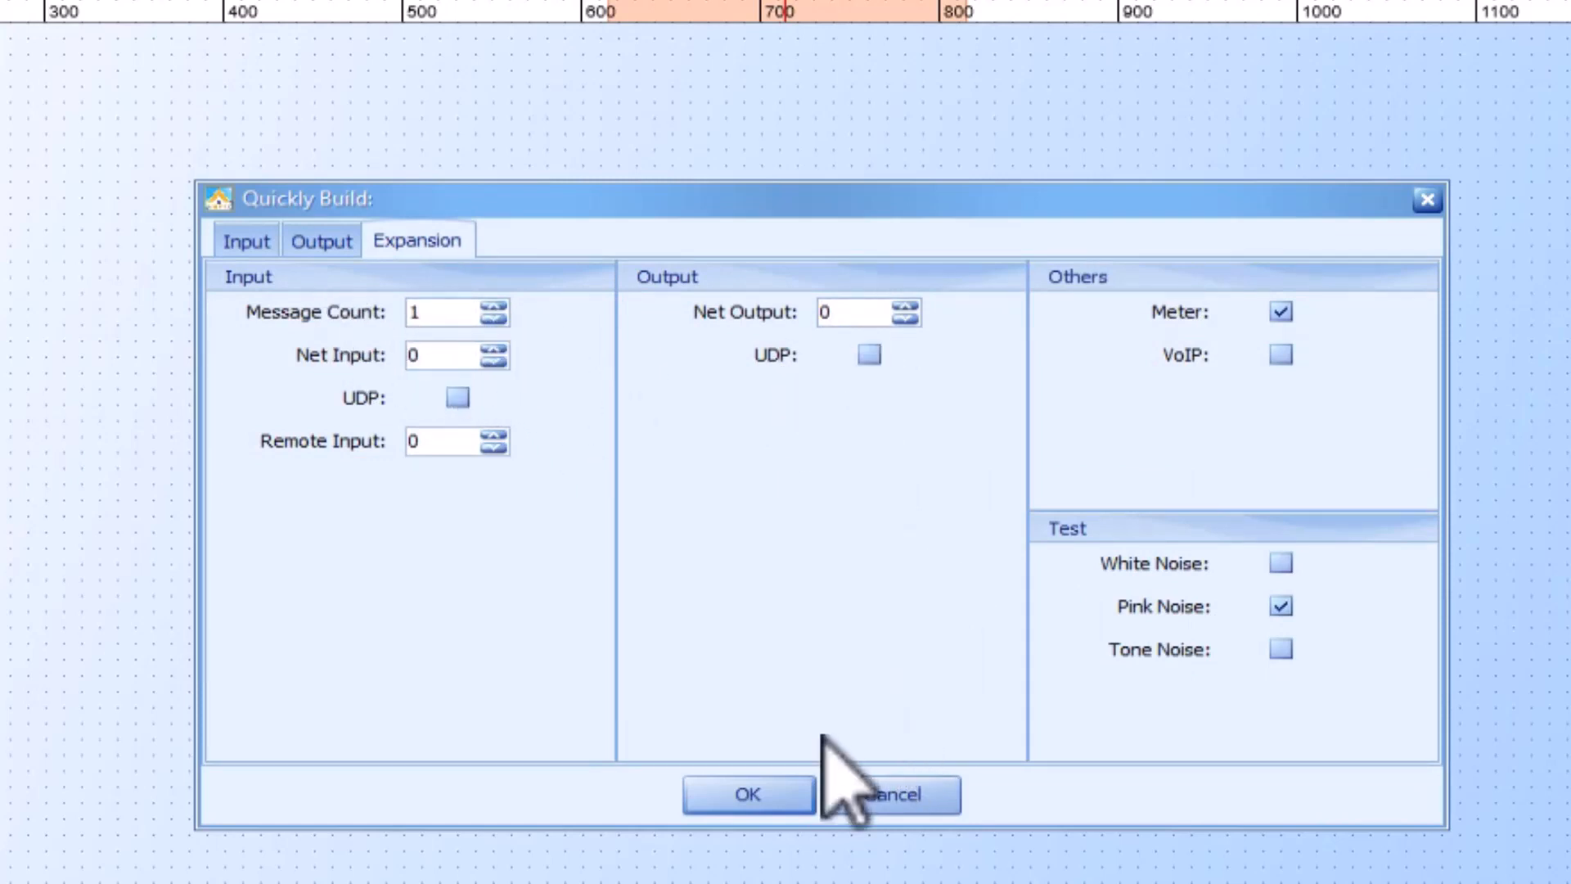
click(776, 790)
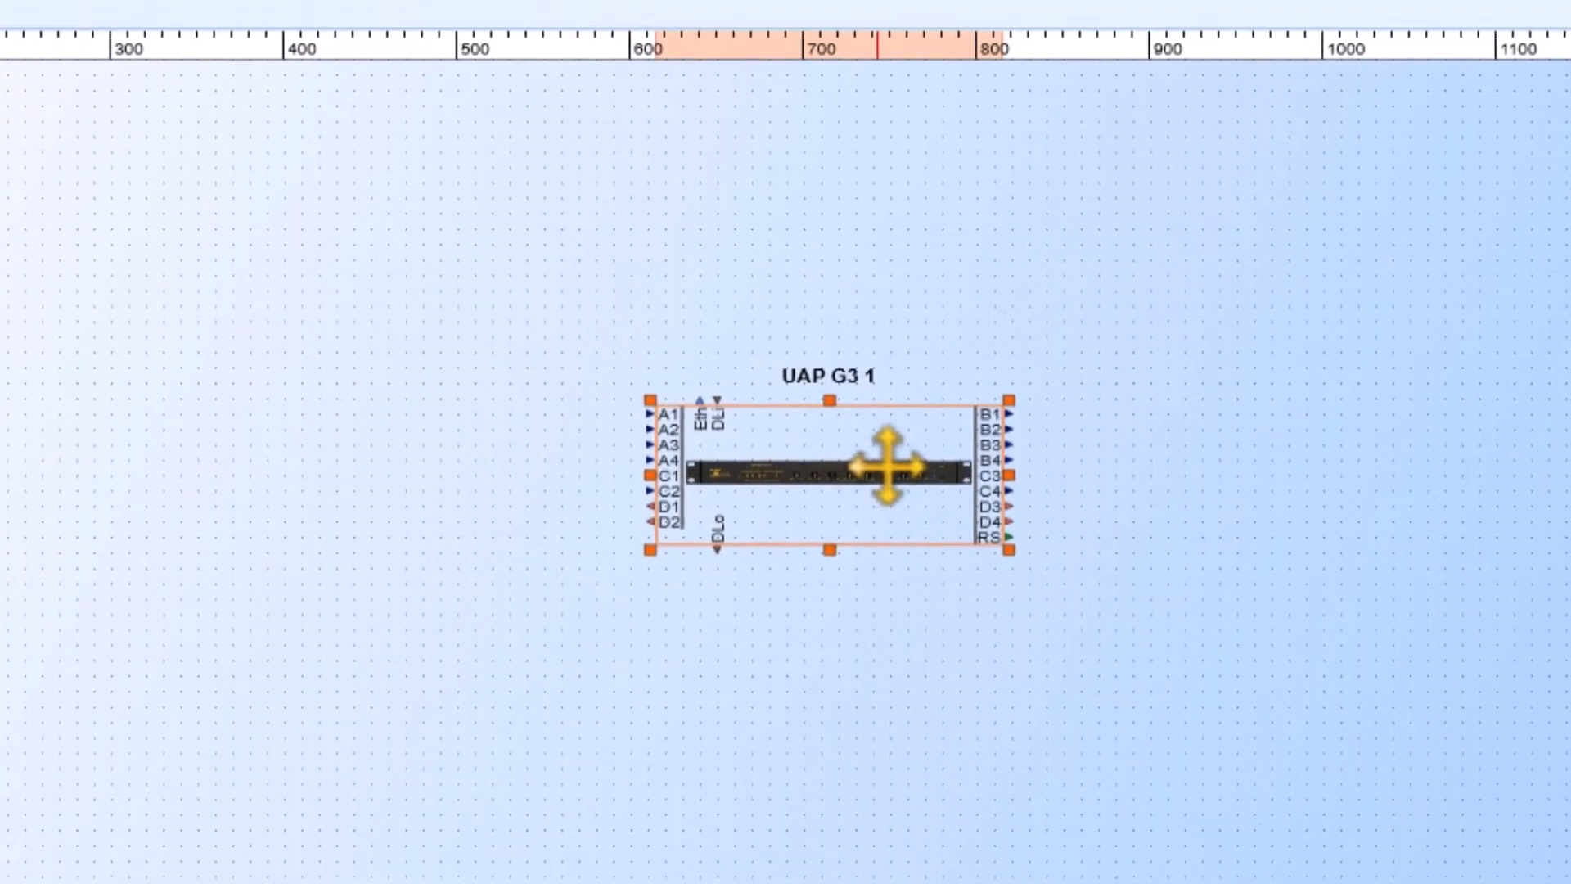
double_click(847, 443)
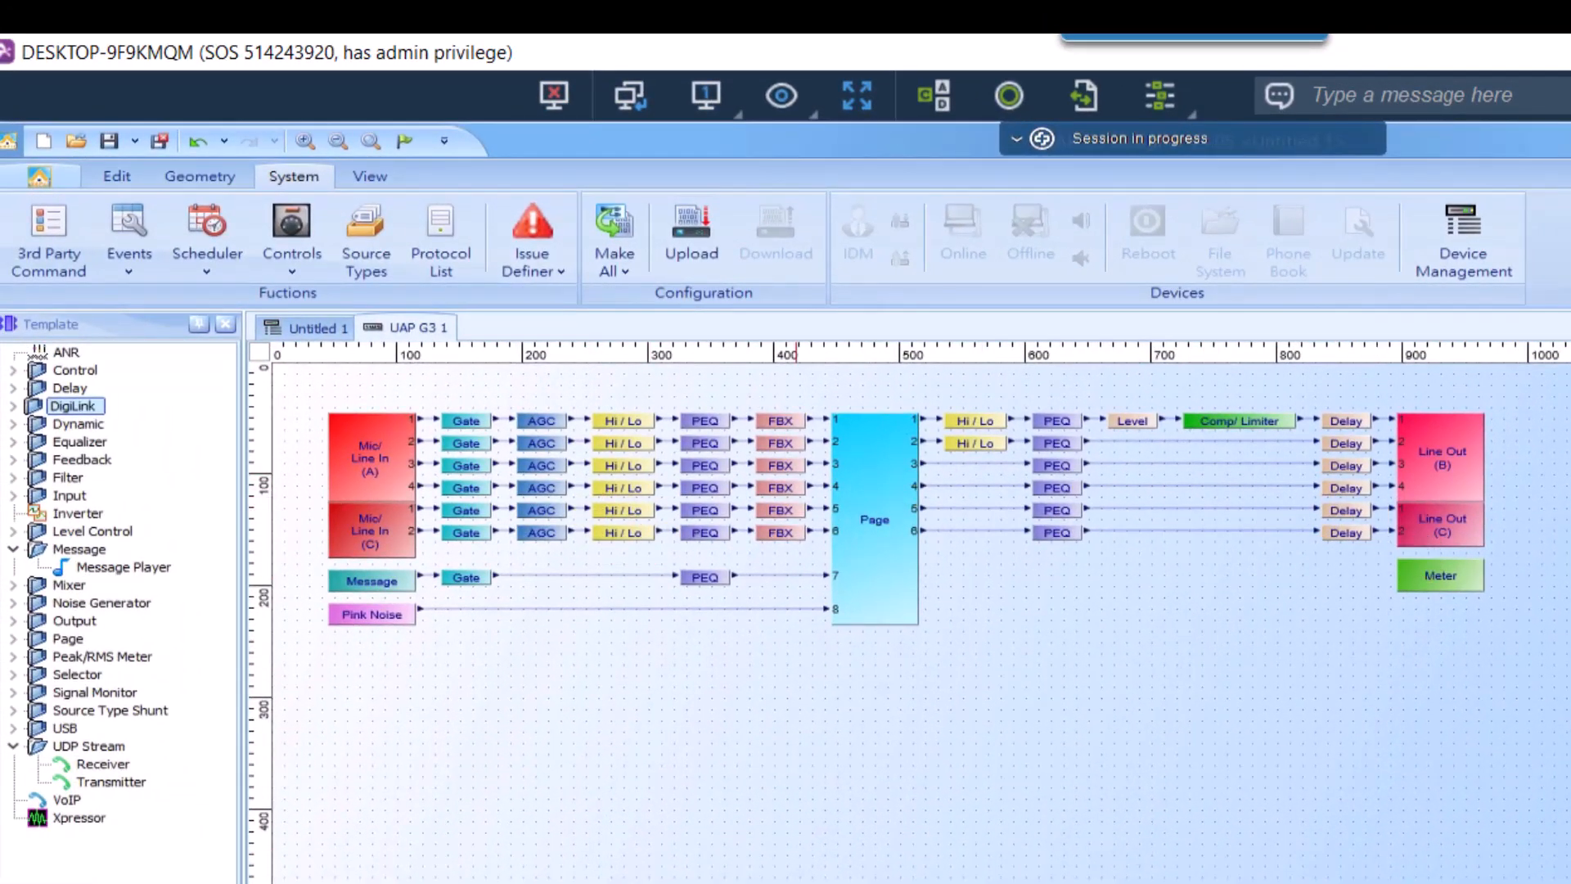
Rebuild the UAP G3's DSP as a Matrix topology with the default settings and open its diagram
click(321, 327)
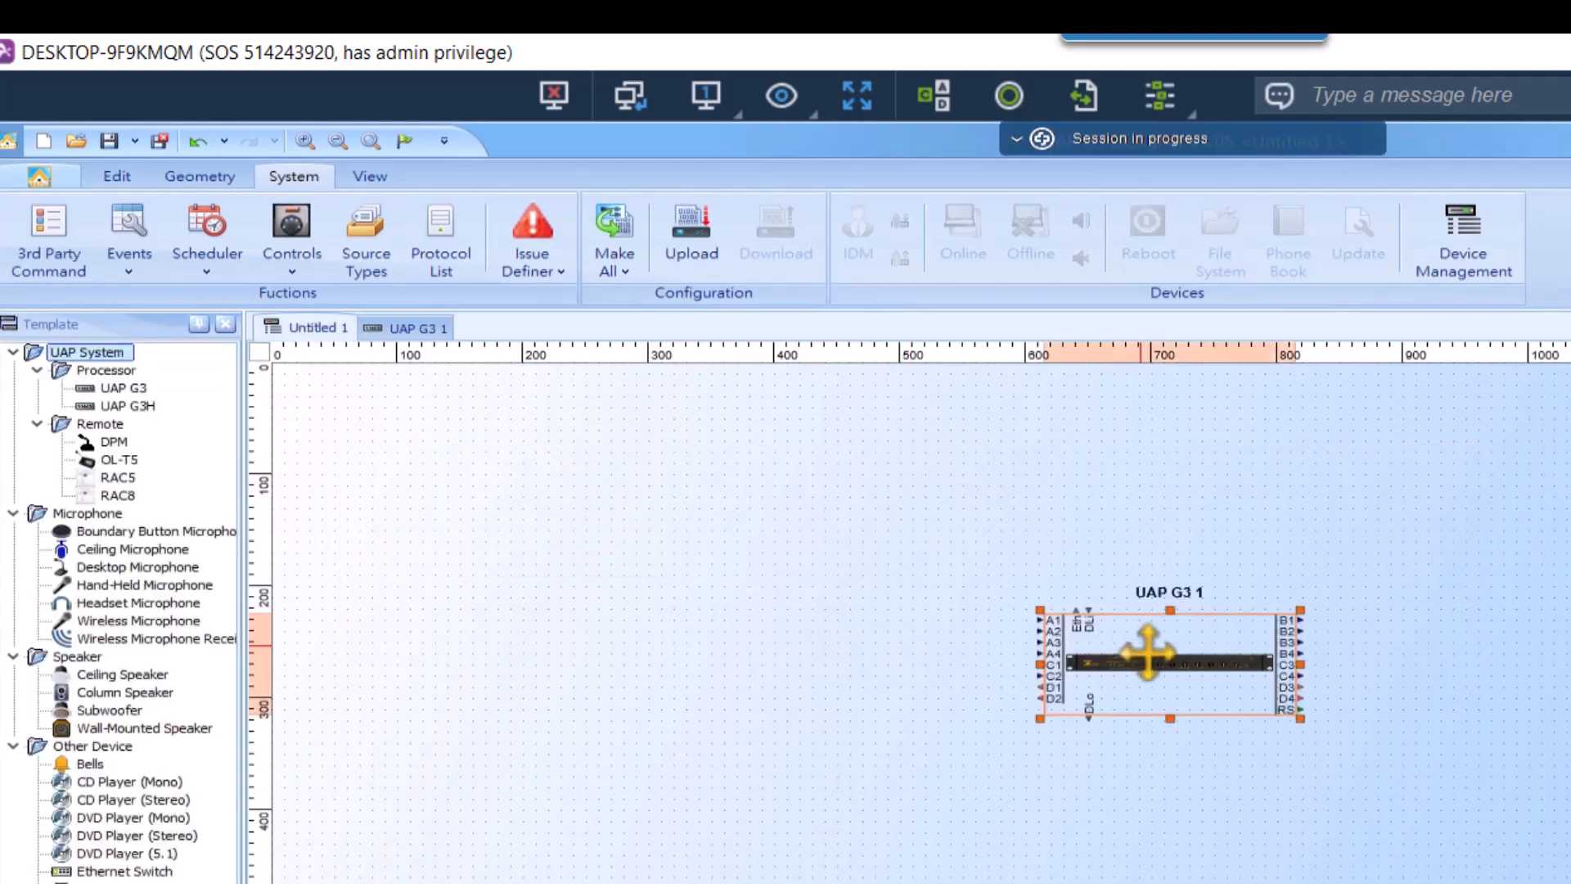
right_click(1148, 652)
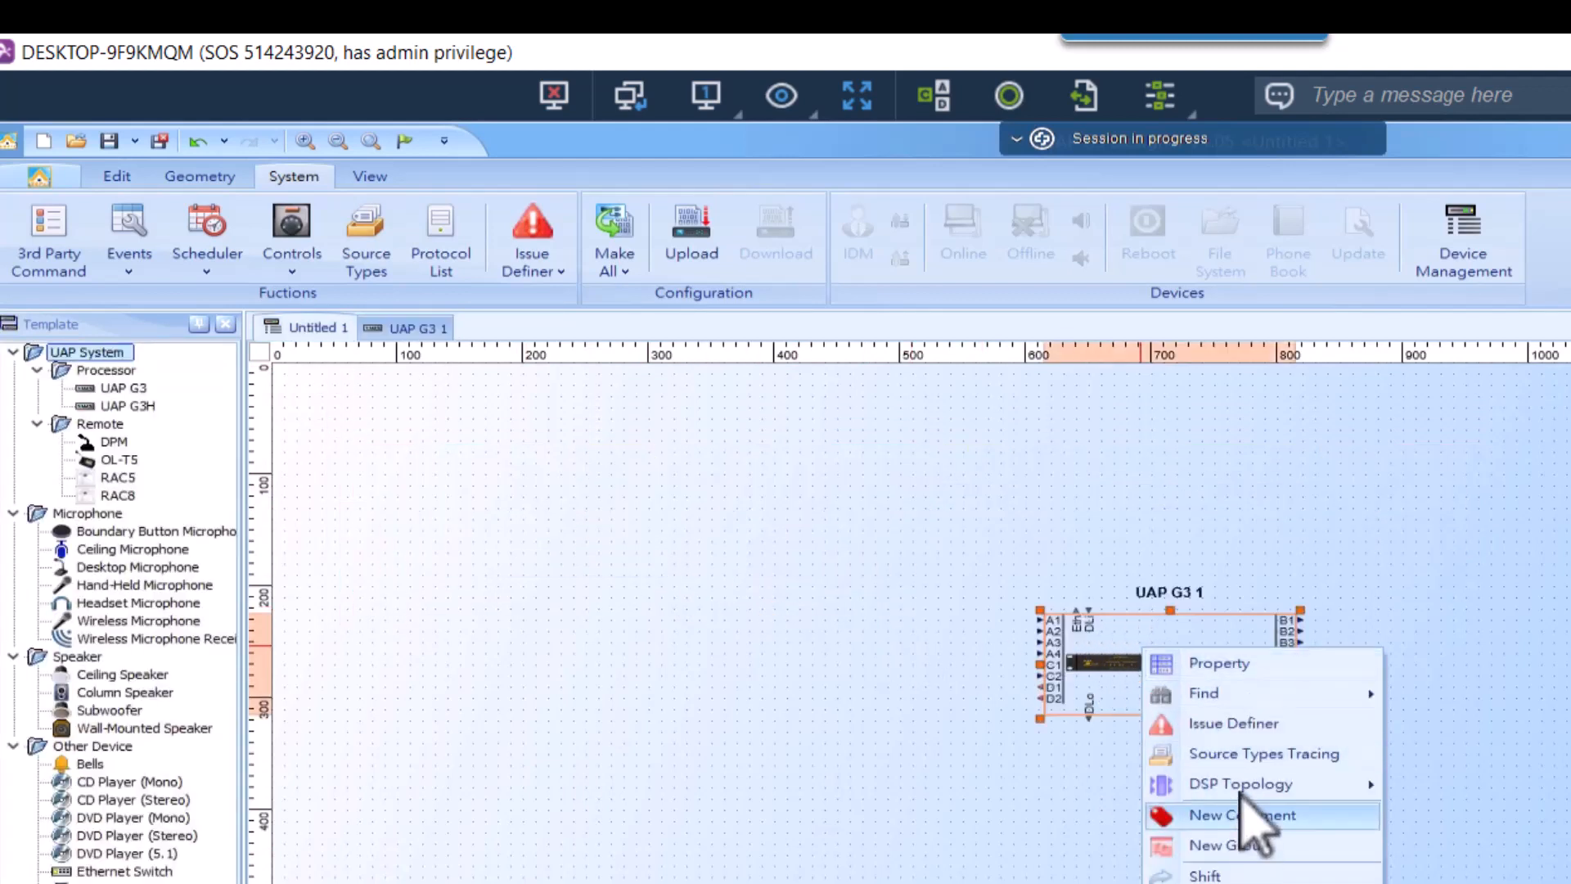
mouse_move(1342, 784)
click(1424, 816)
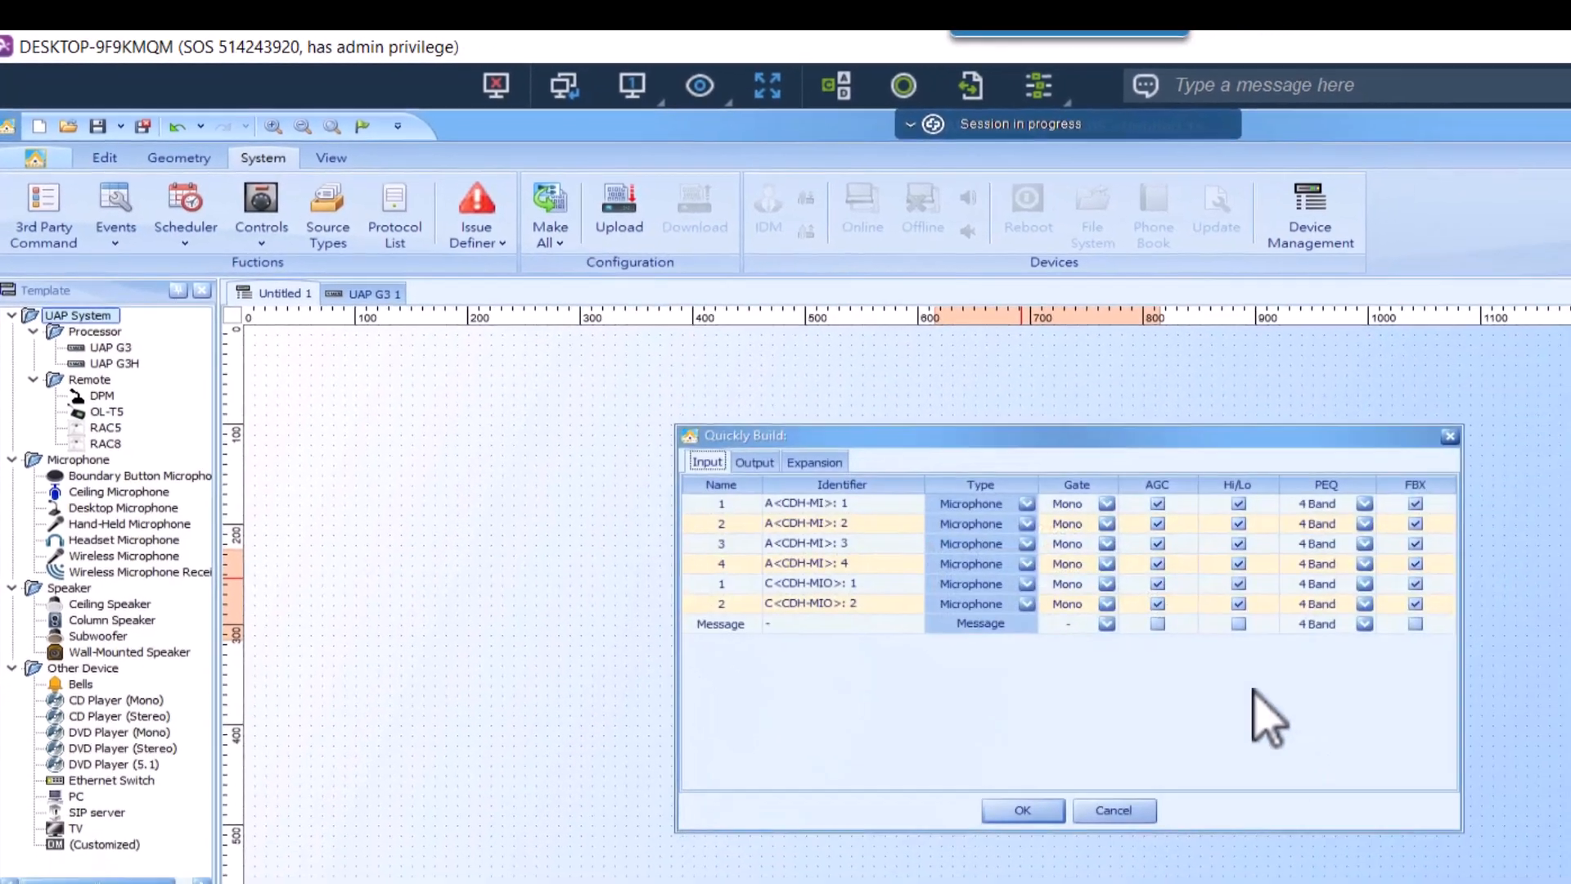
click(757, 463)
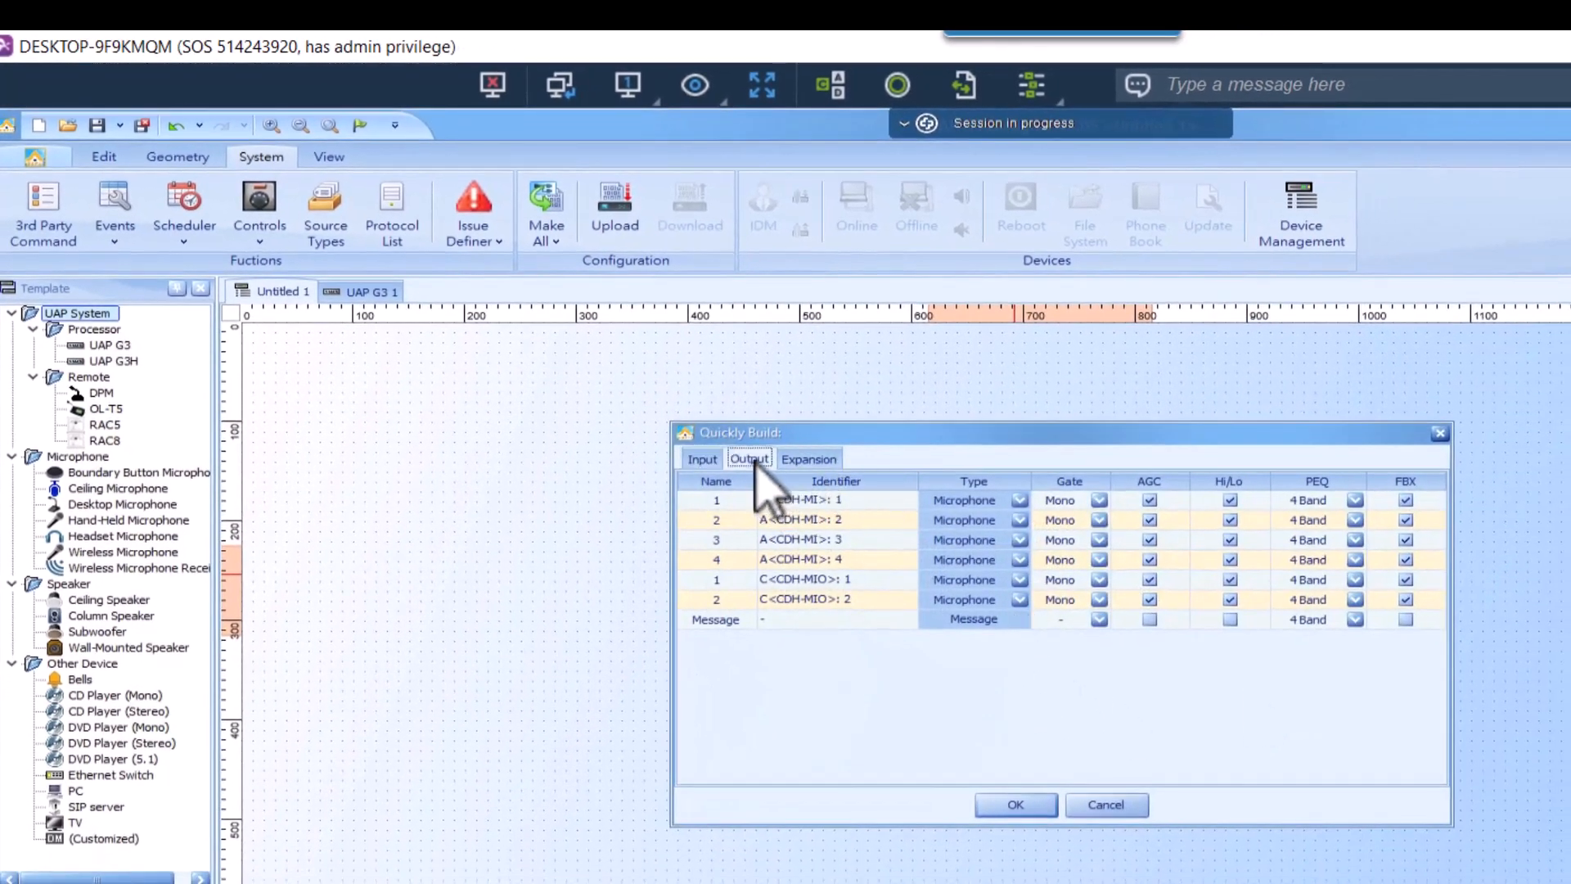
click(810, 460)
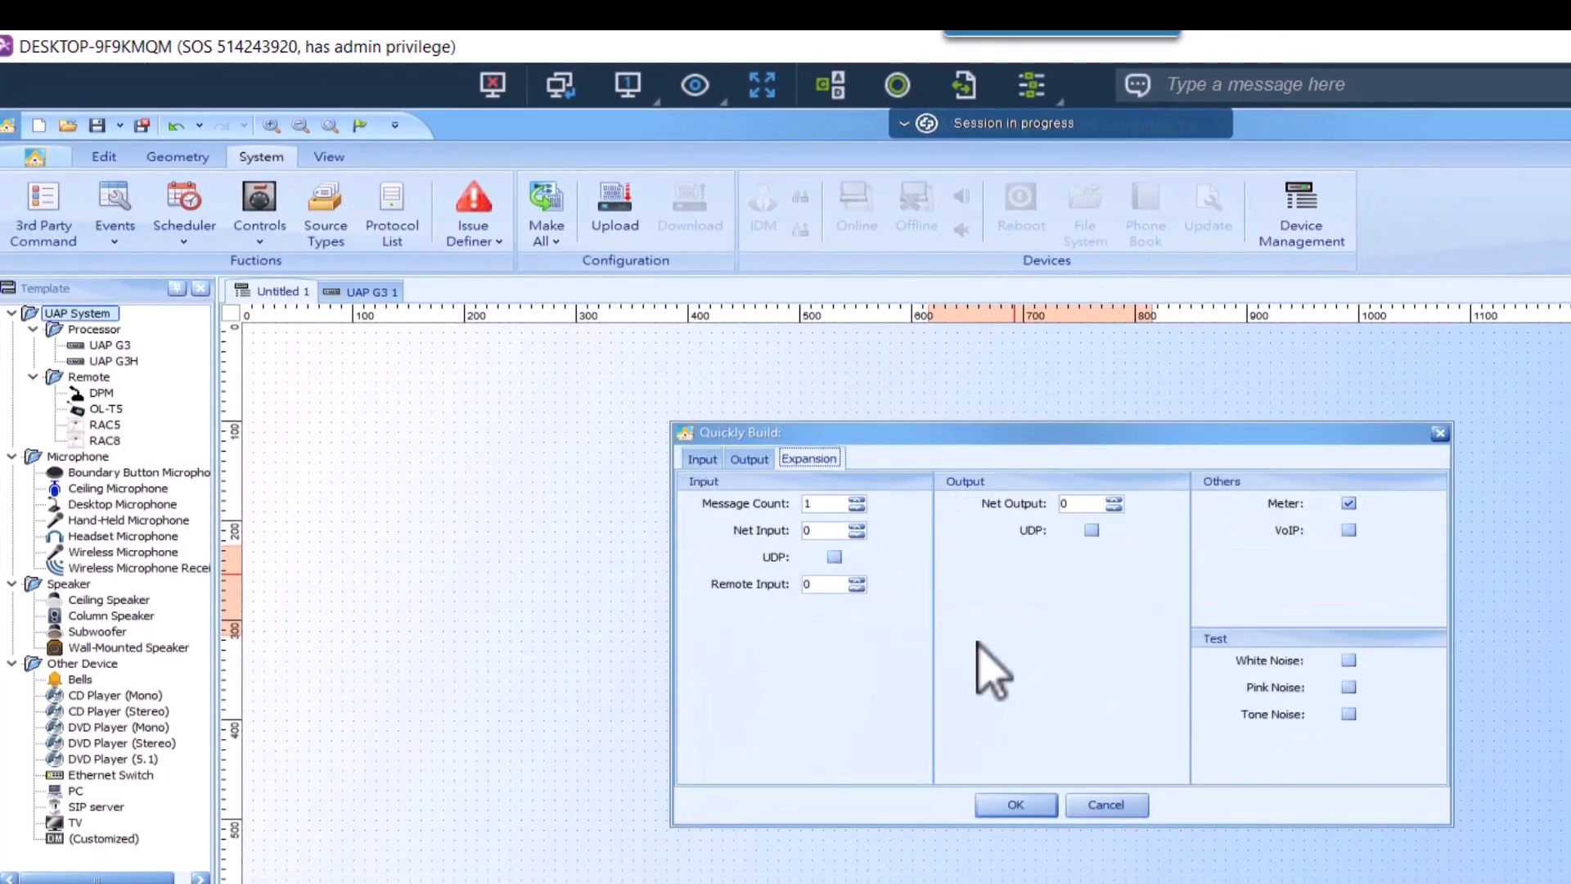
click(1016, 806)
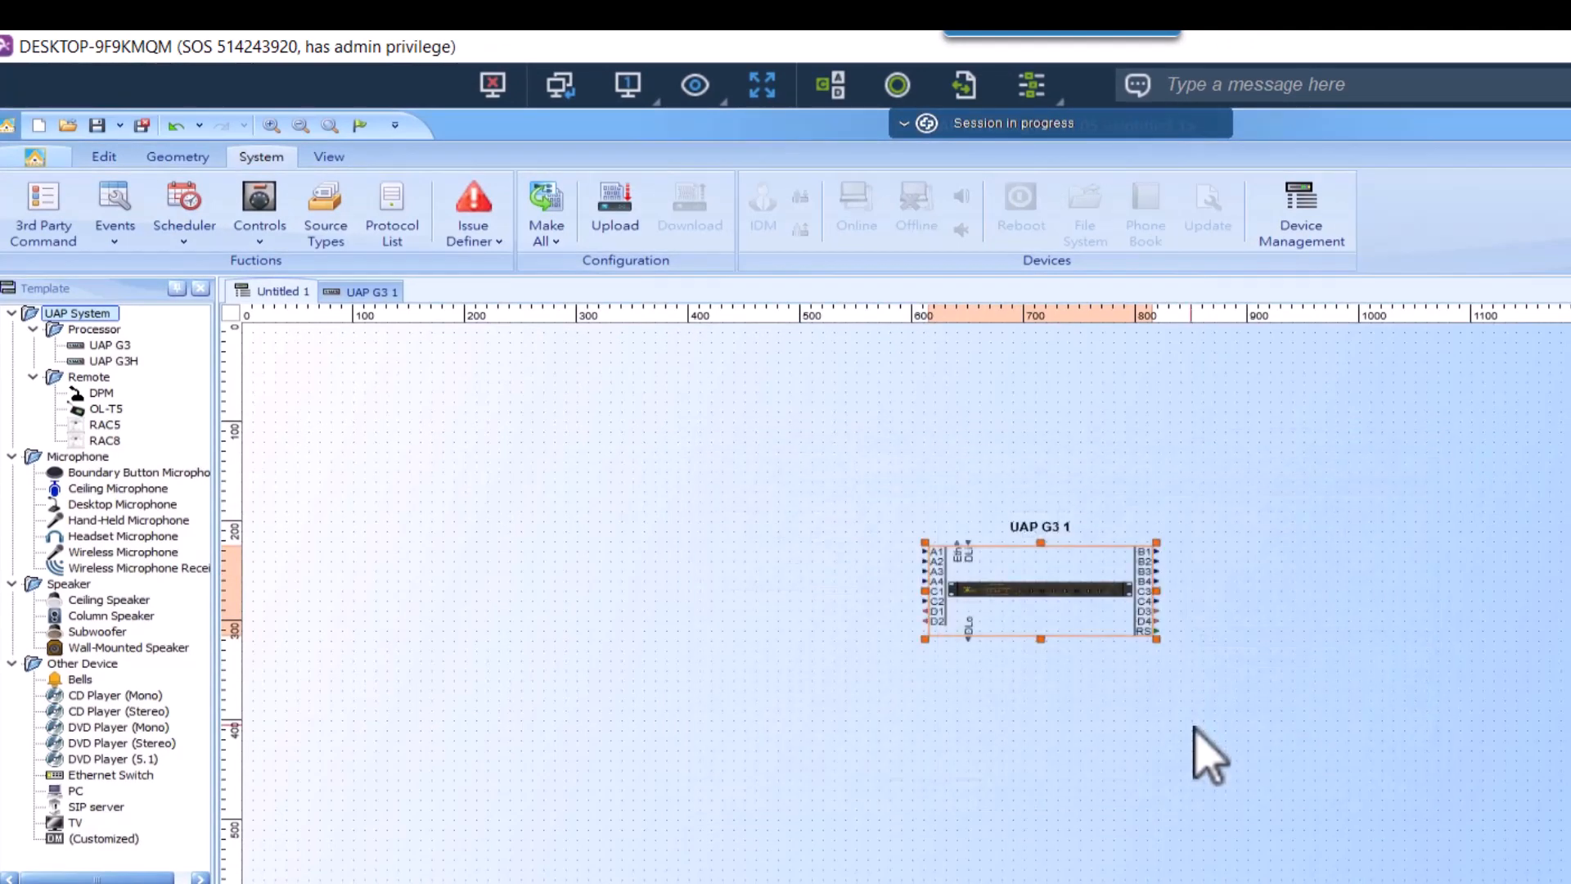
double_click(1071, 585)
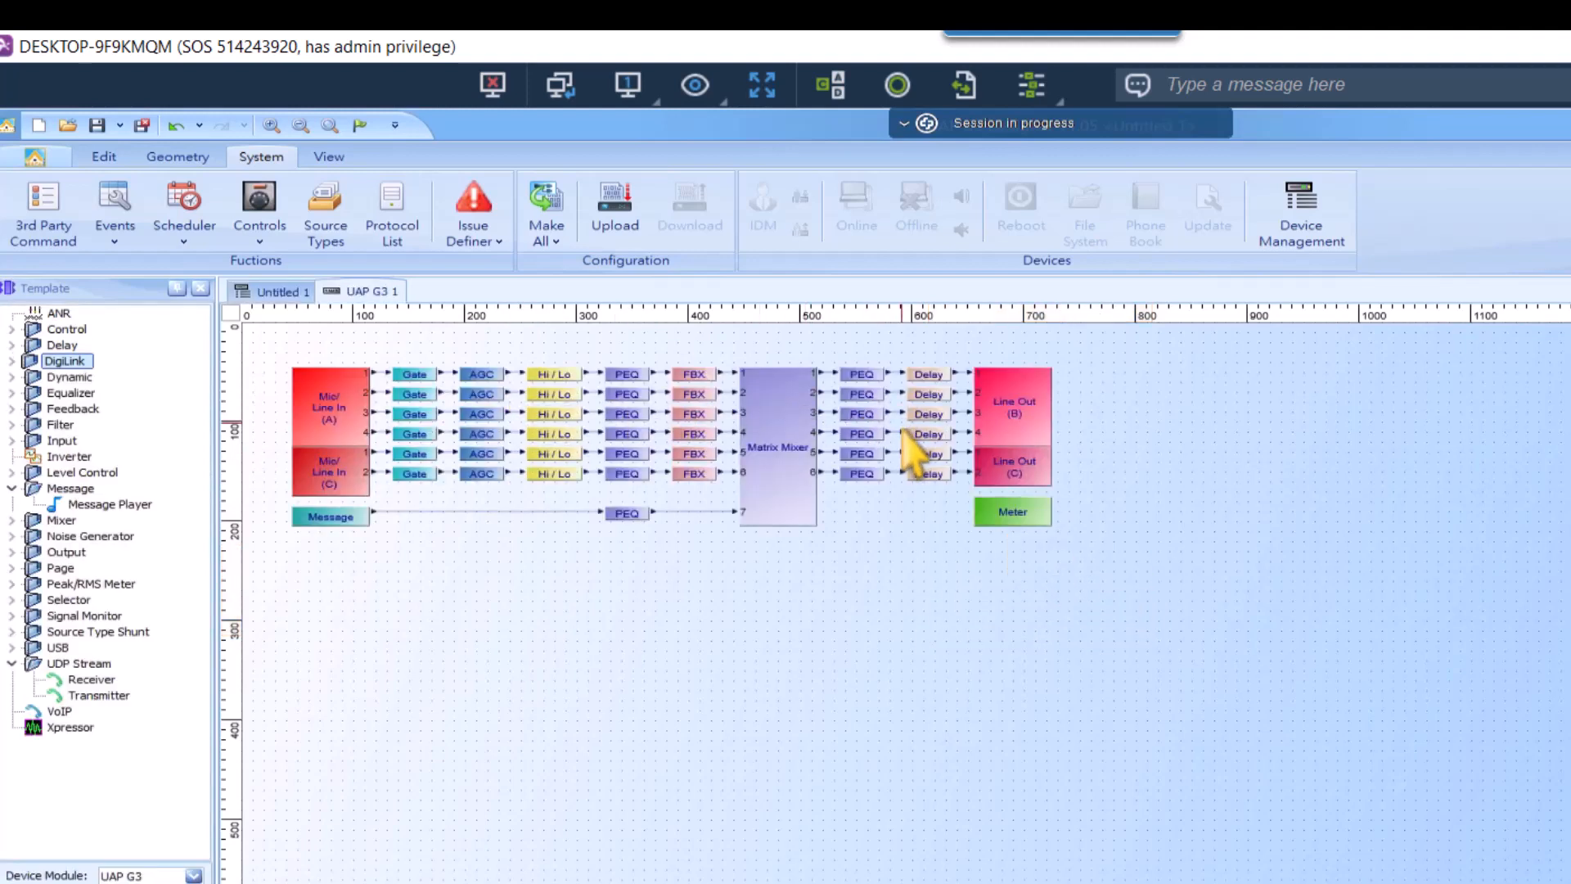
Return to the system design and rebuild the UAP G3's DSP as an N Ducker topology with the default settings
click(285, 292)
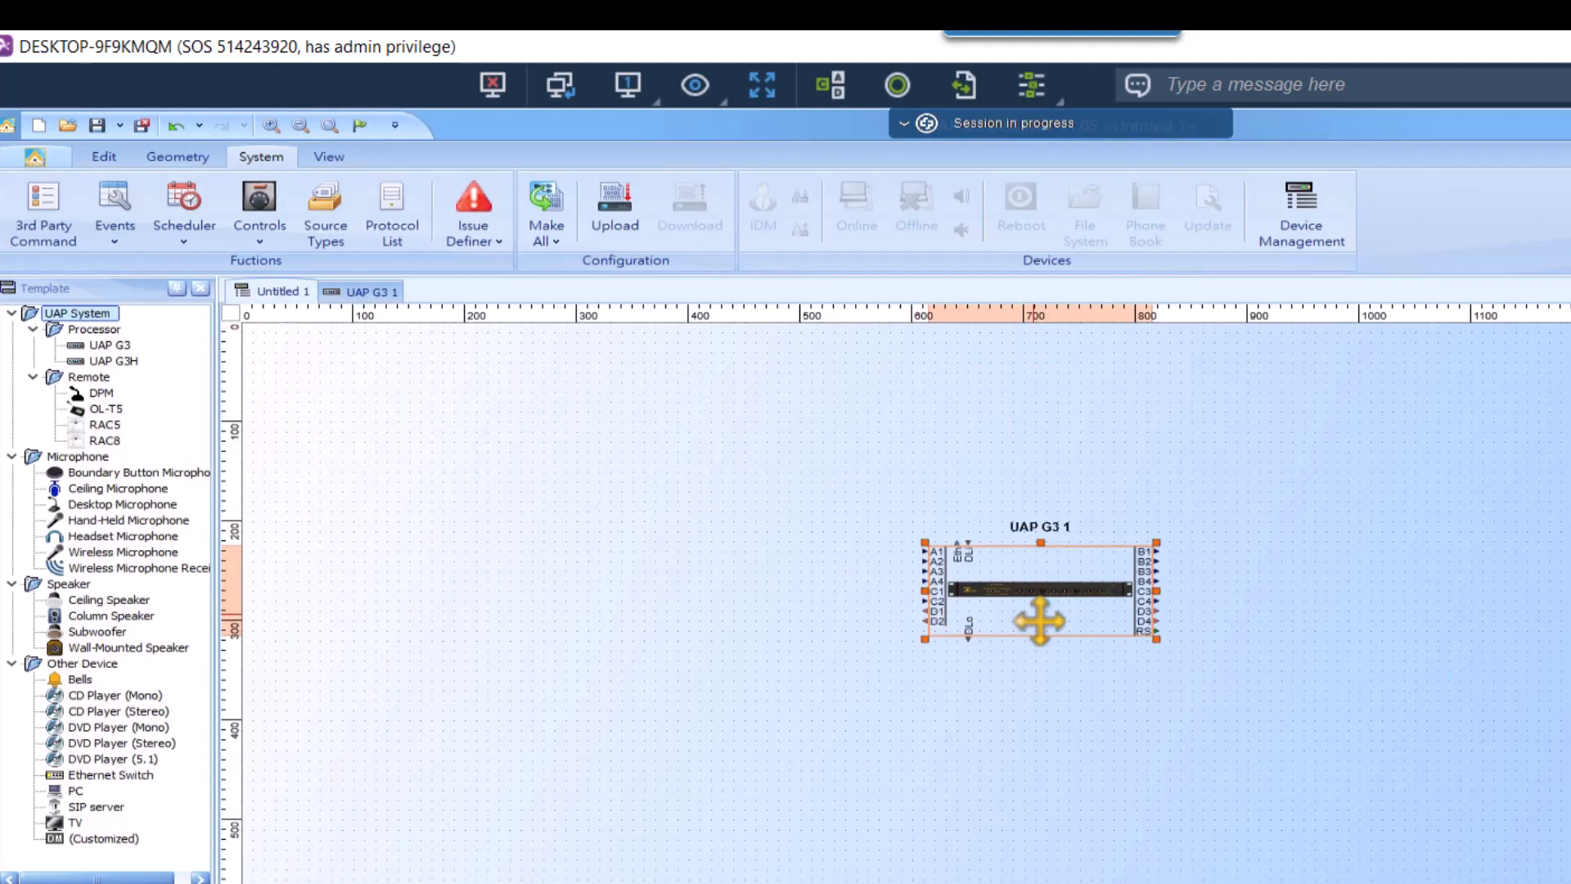
right_click(1039, 620)
mouse_move(1154, 738)
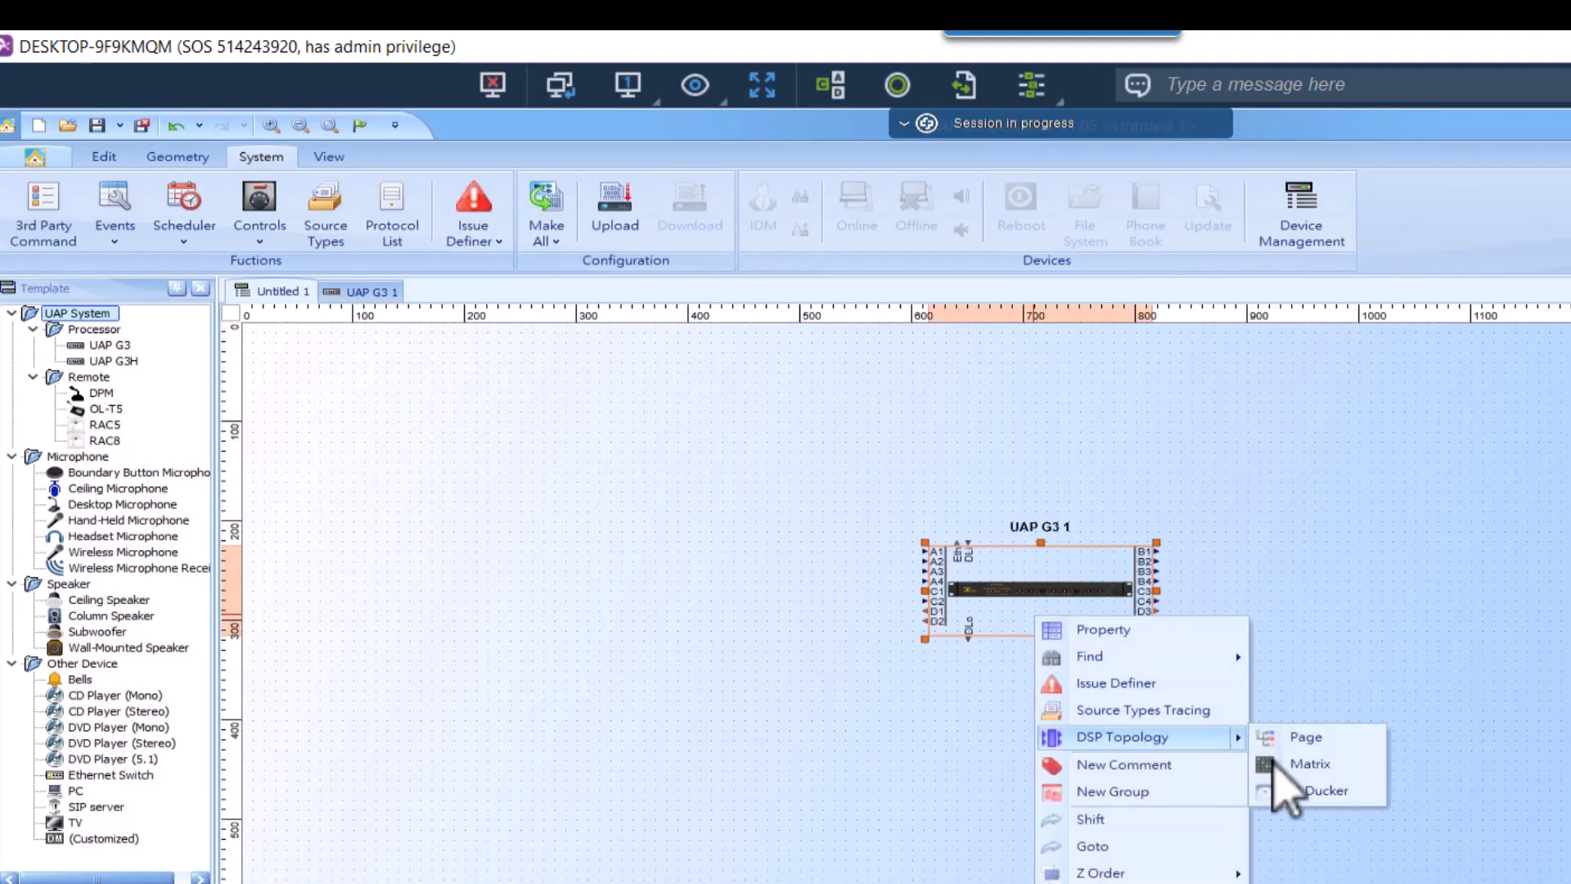
click(1317, 790)
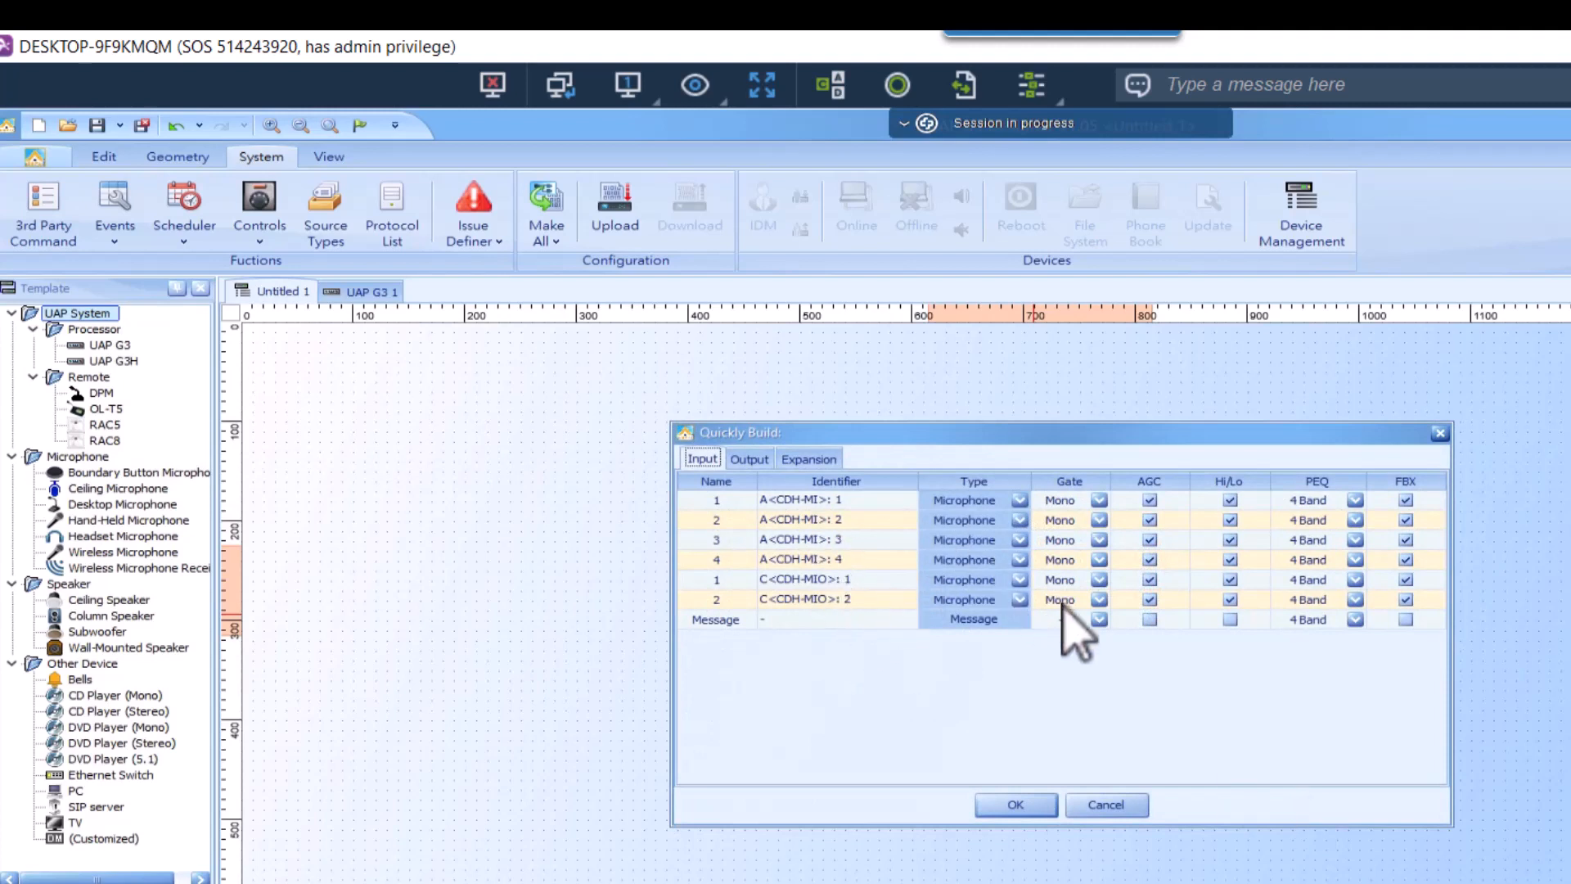
click(750, 459)
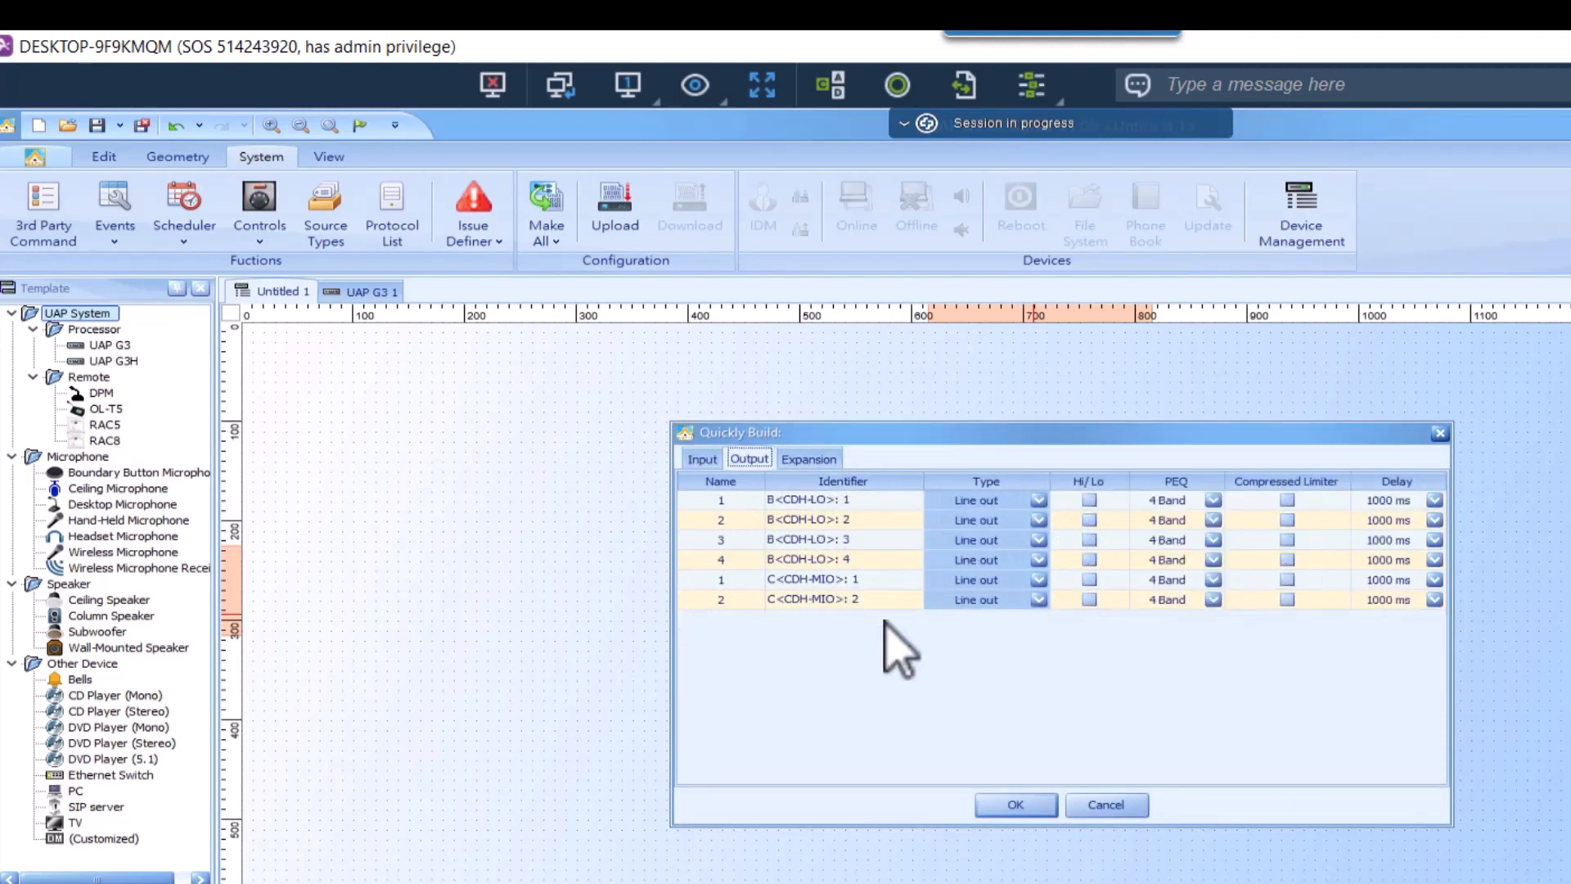
click(809, 458)
click(1015, 803)
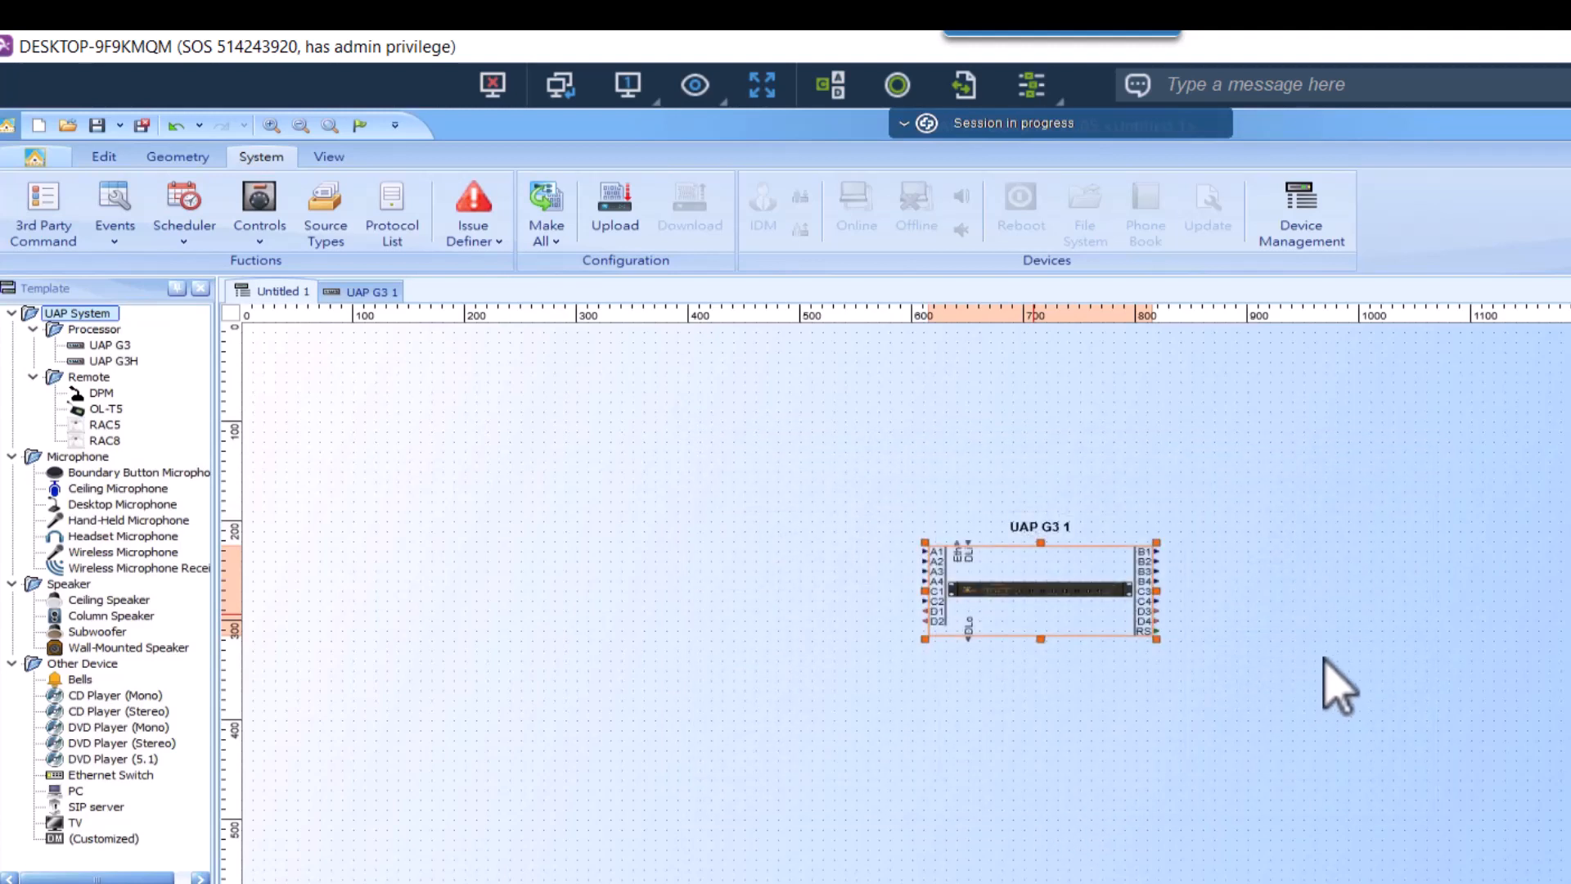
click(1326, 691)
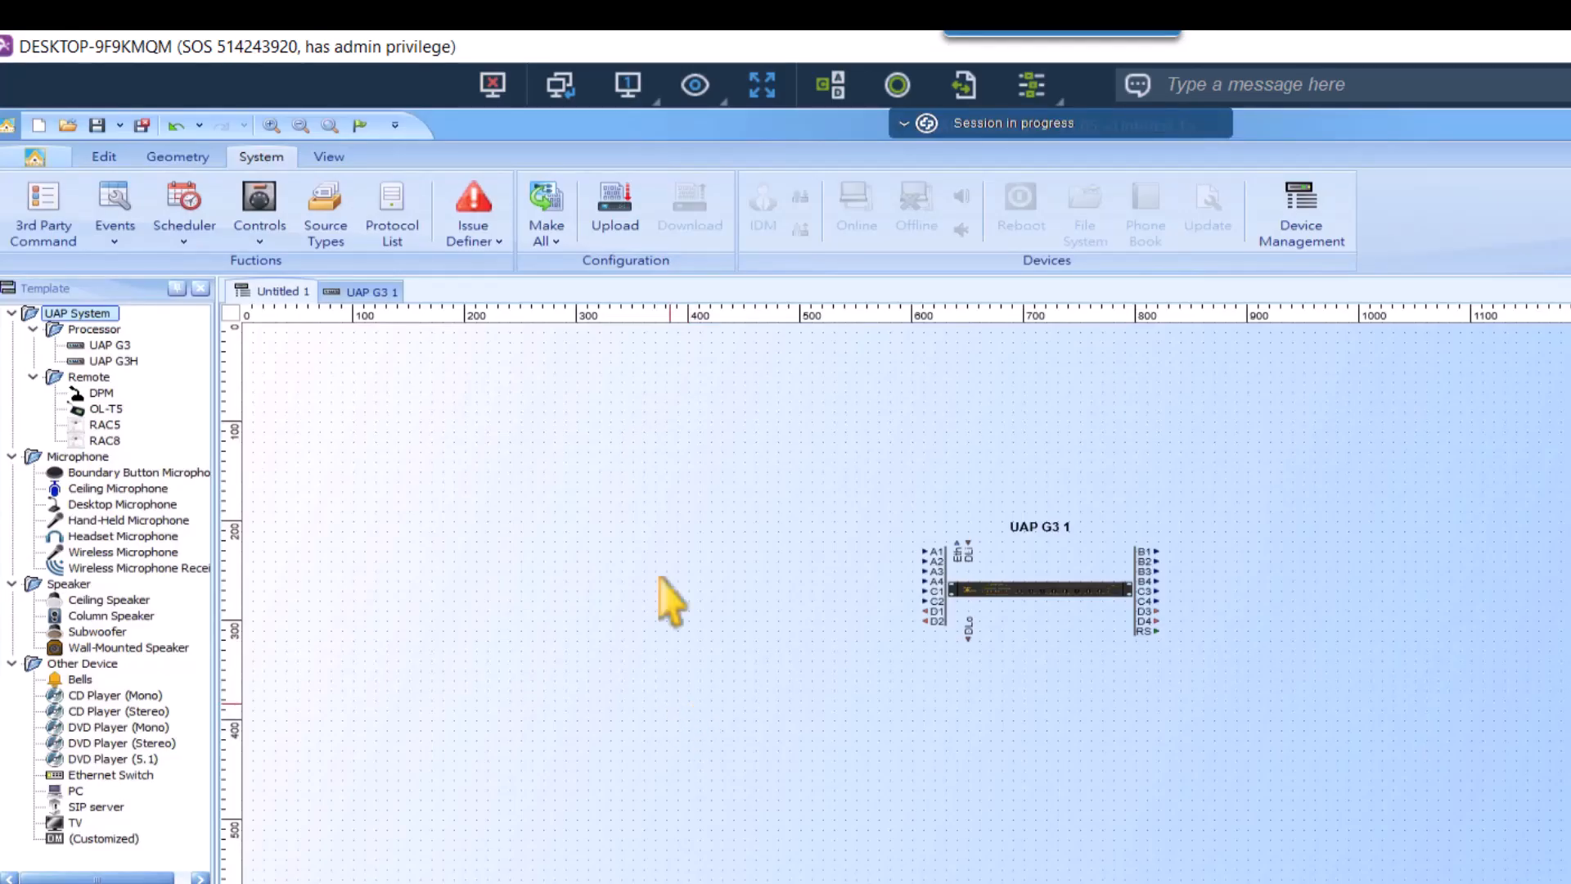
Show the device management list and create a new UAP file
click(1301, 211)
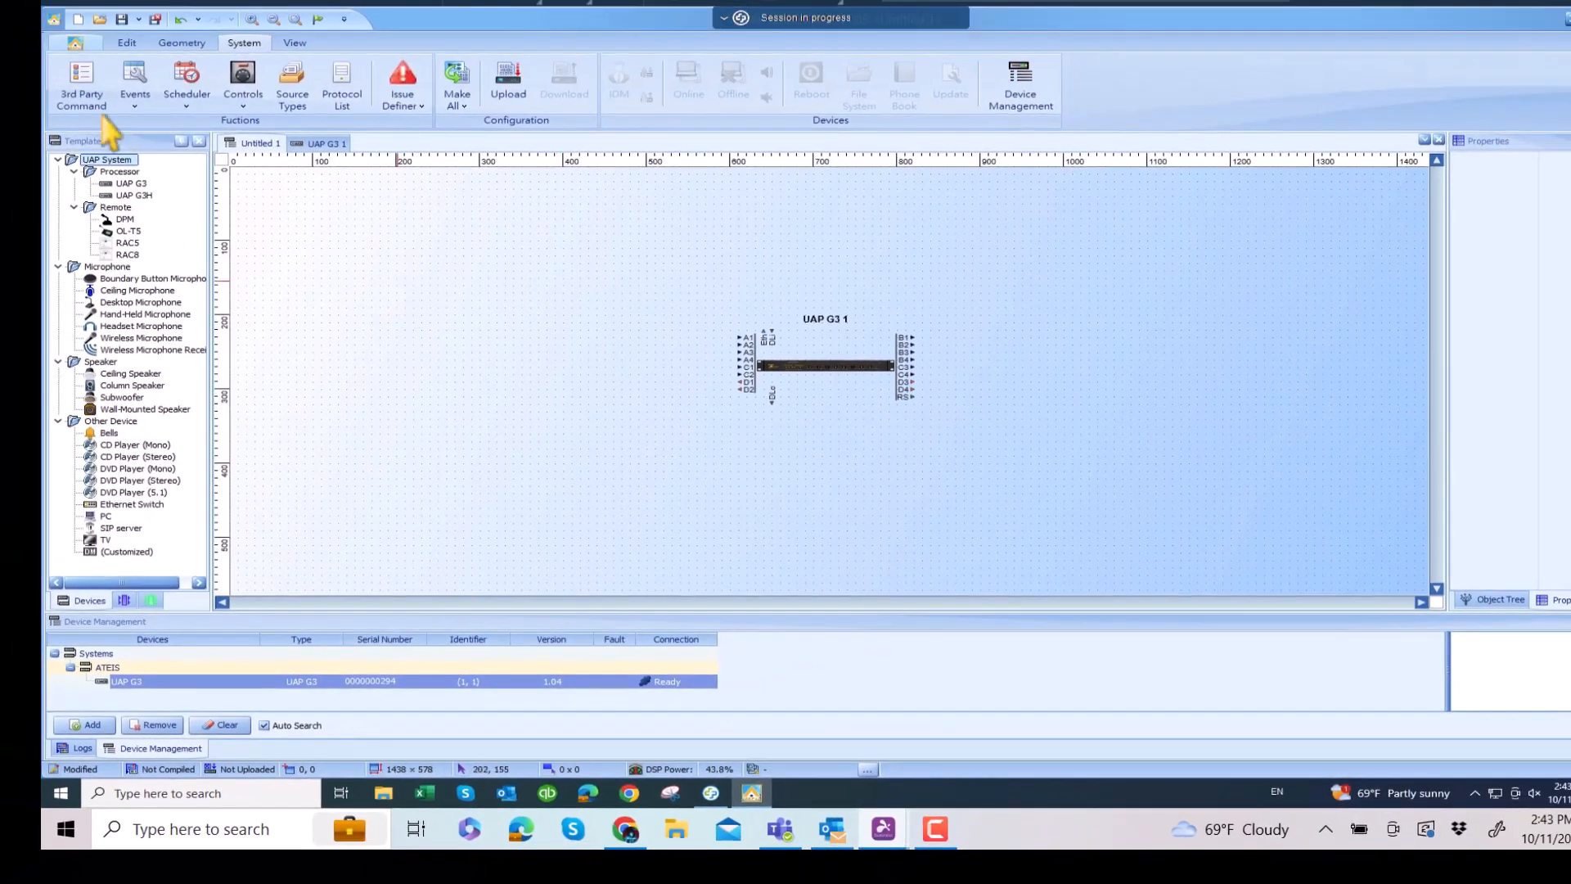
click(77, 43)
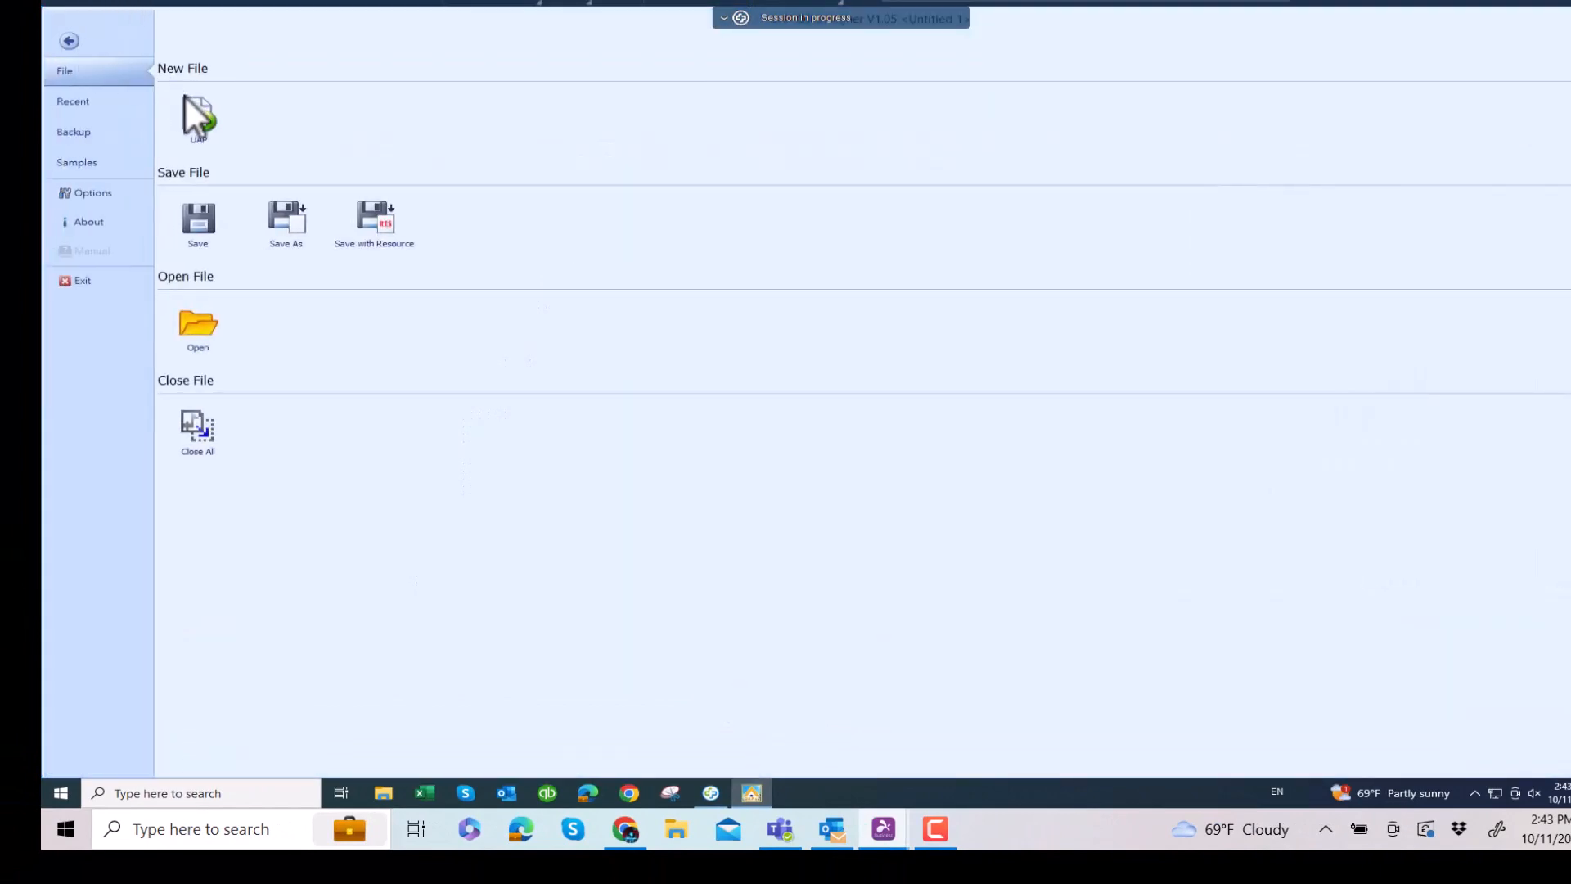
click(192, 121)
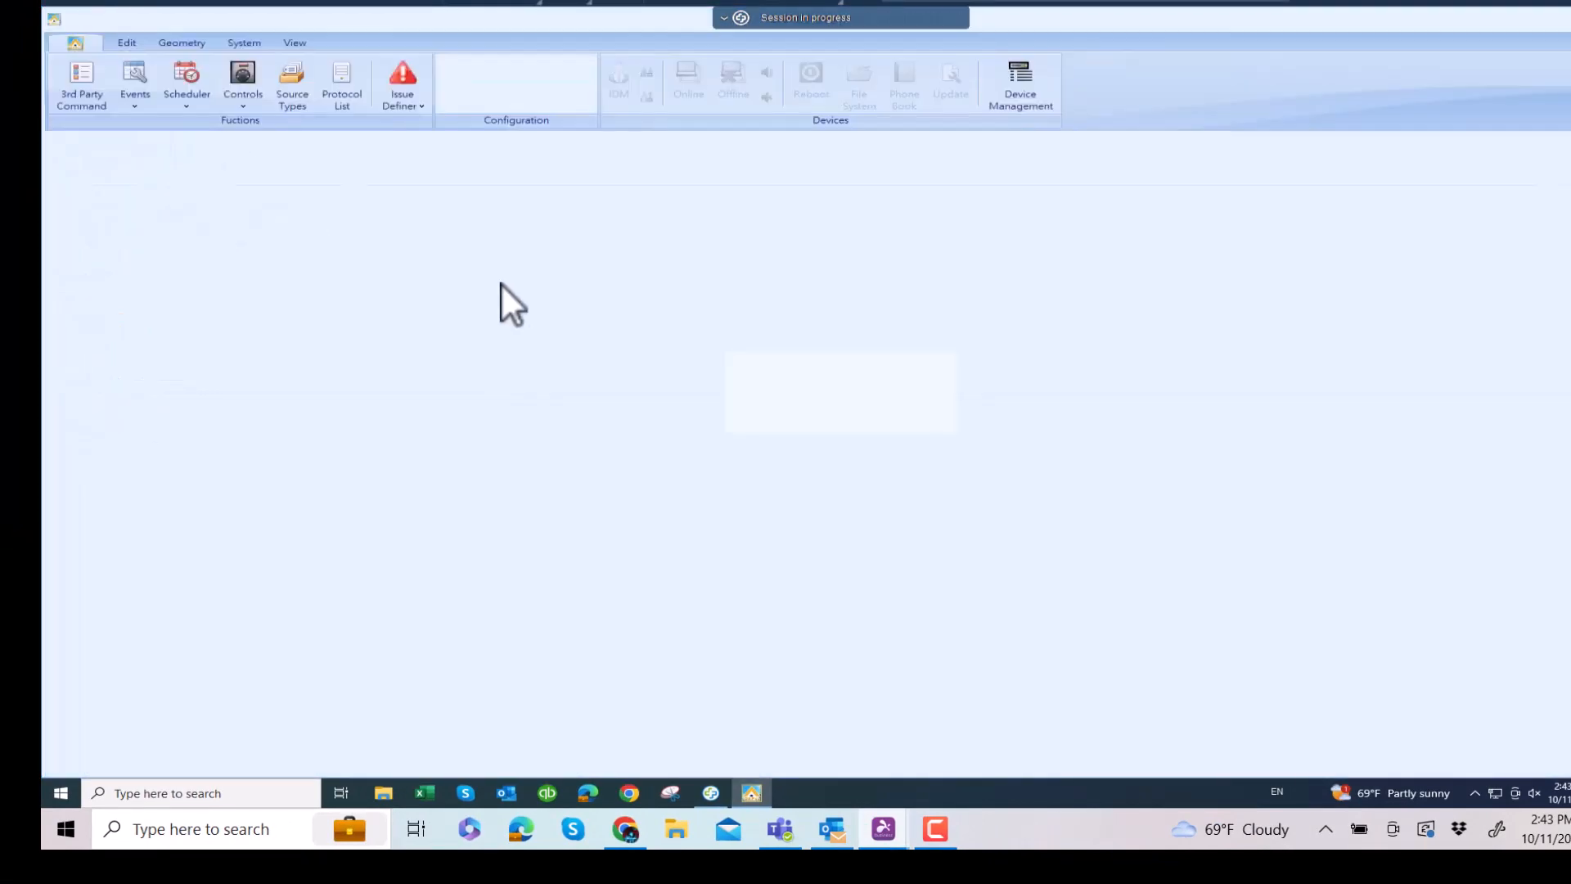
click(843, 417)
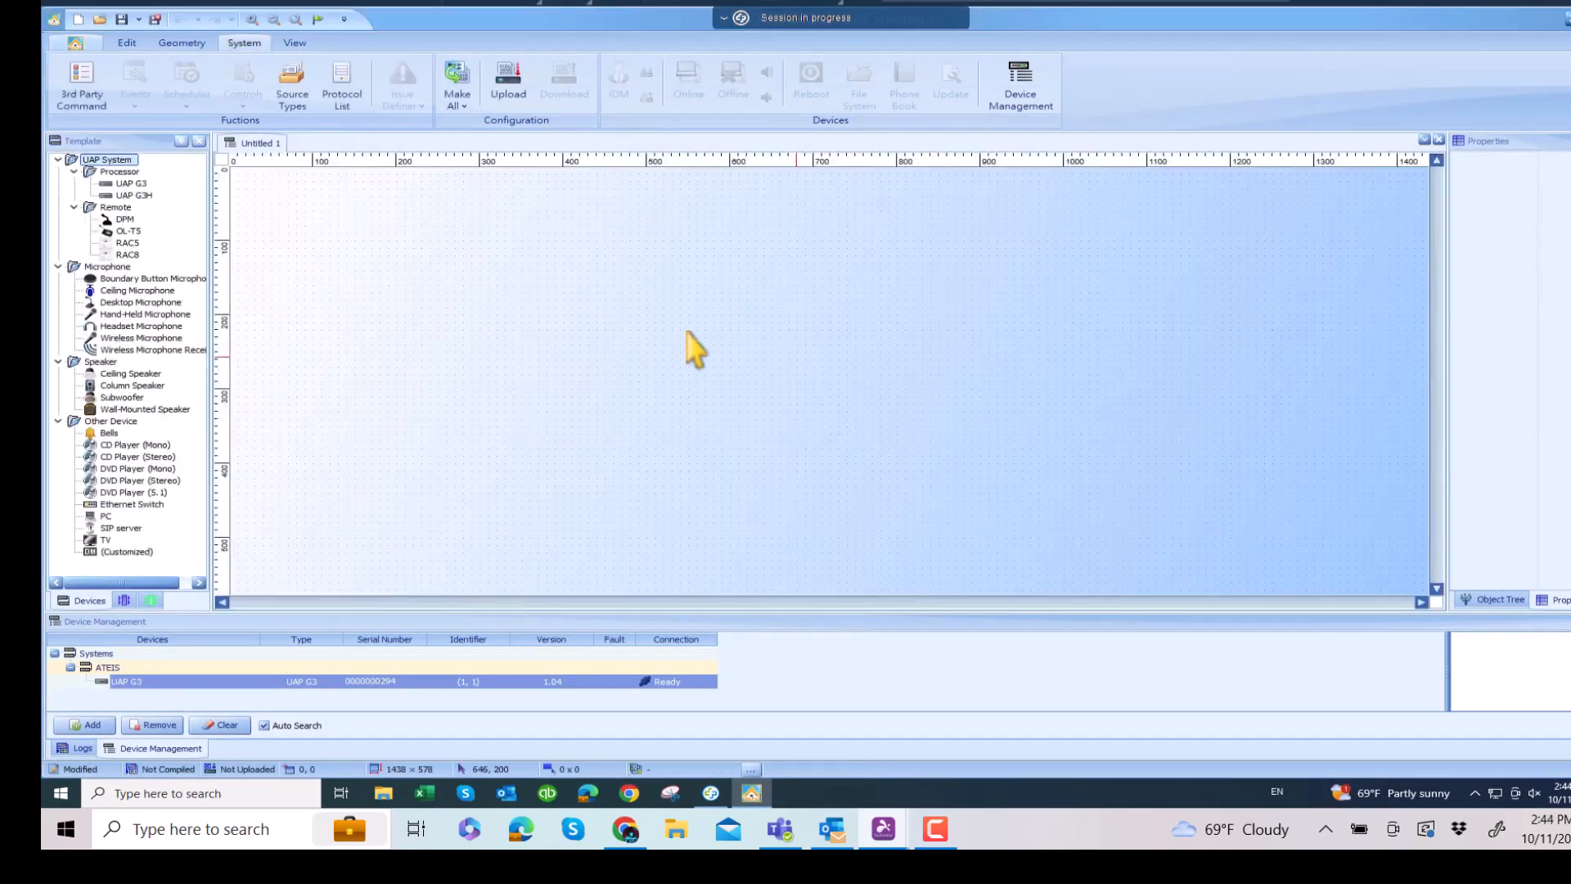
Place the detected UAP G3 from the device management list onto the empty system design
click(127, 684)
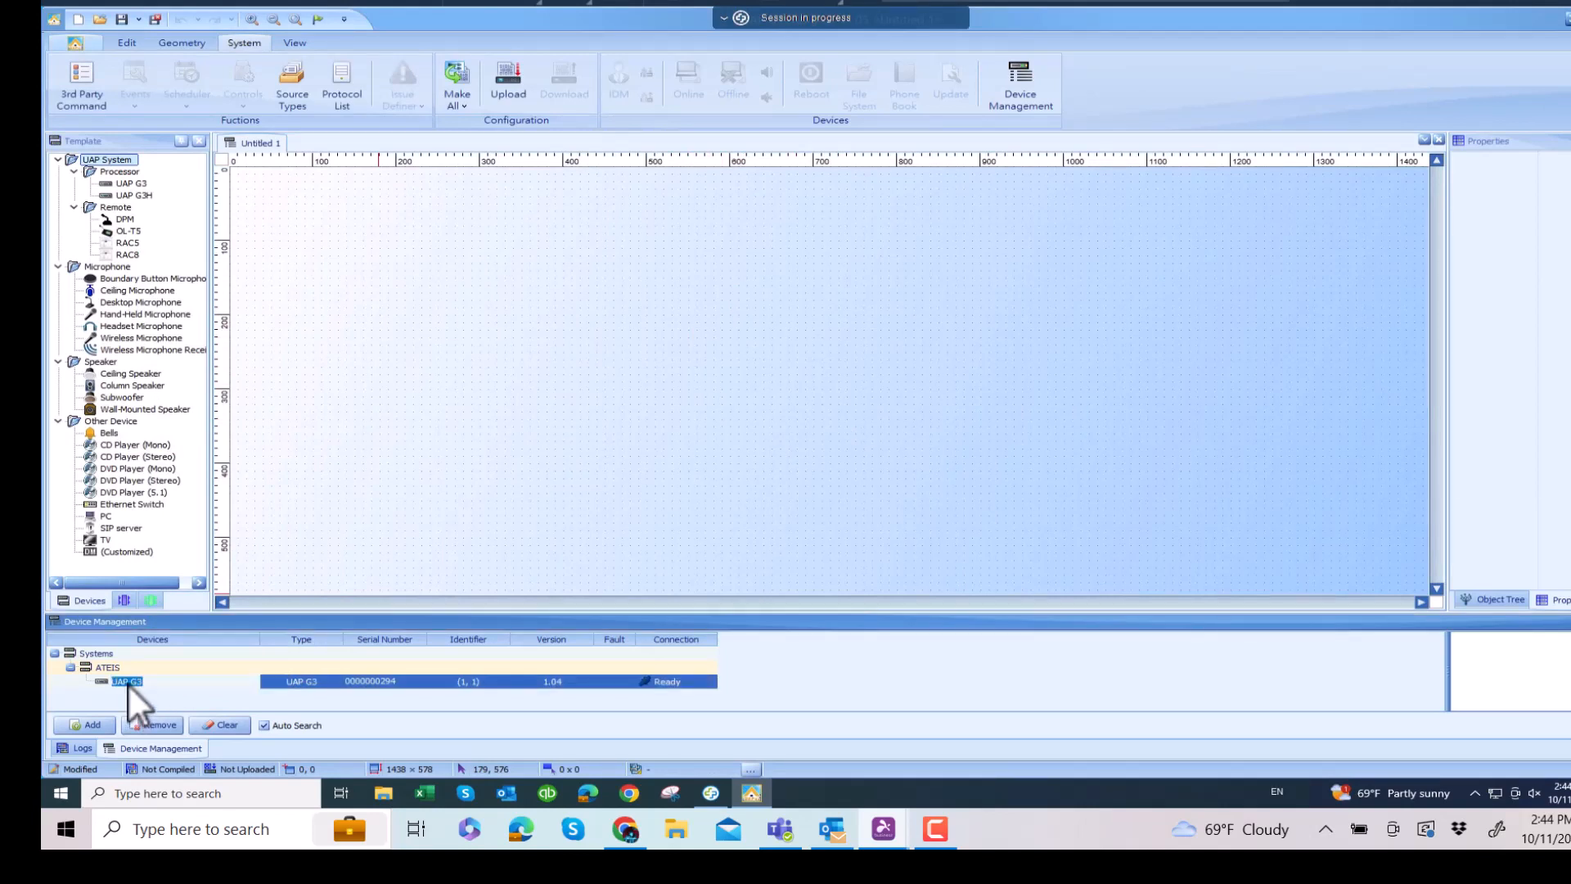
click(129, 684)
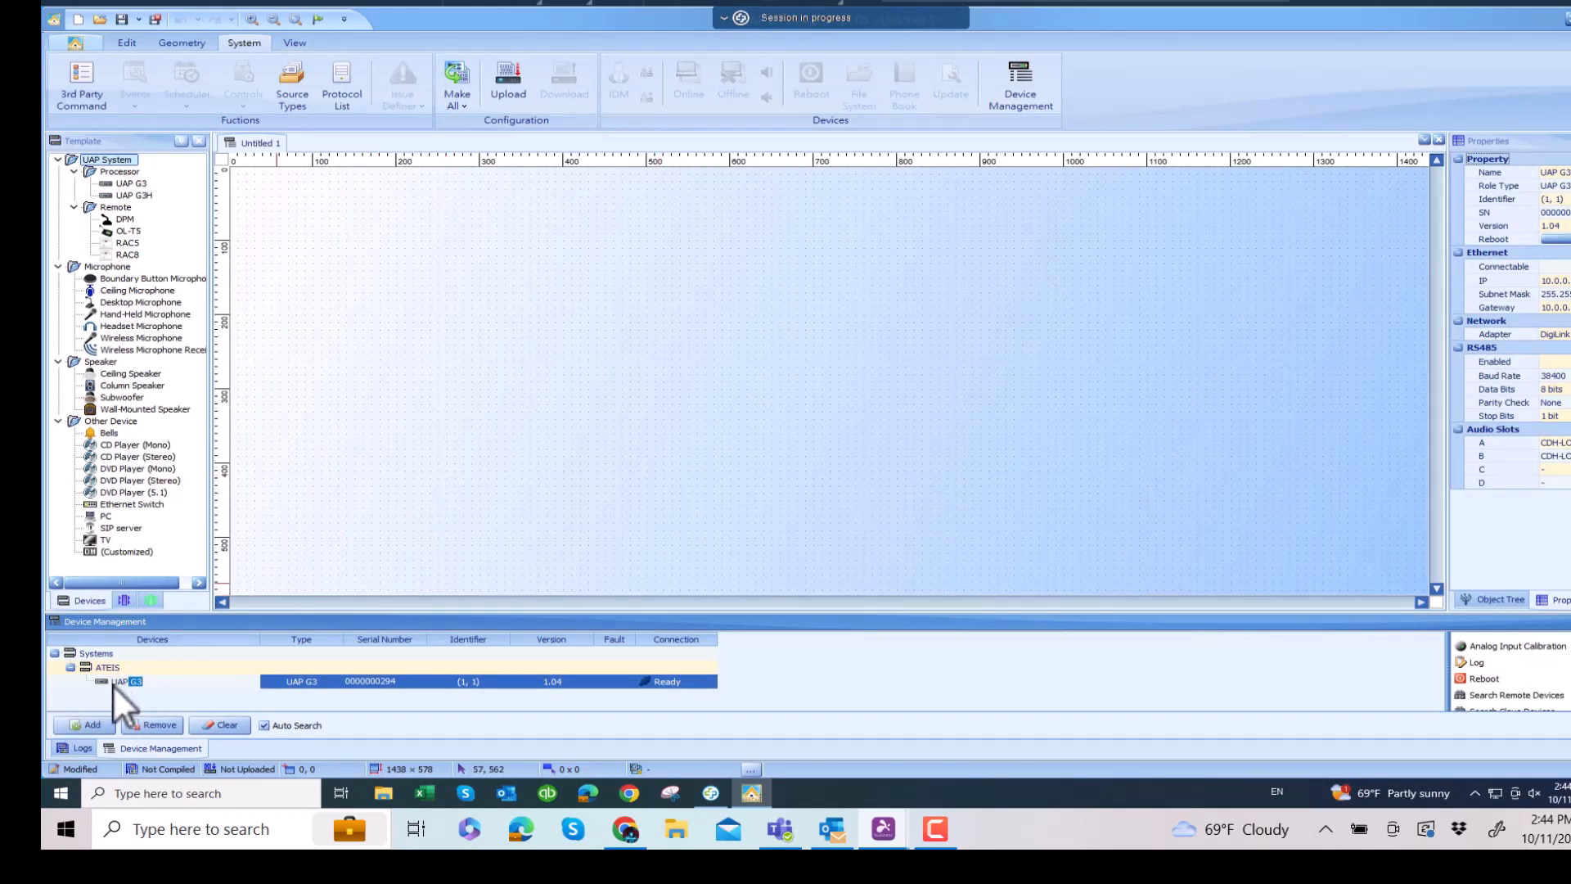
drag(119, 684, 708, 328)
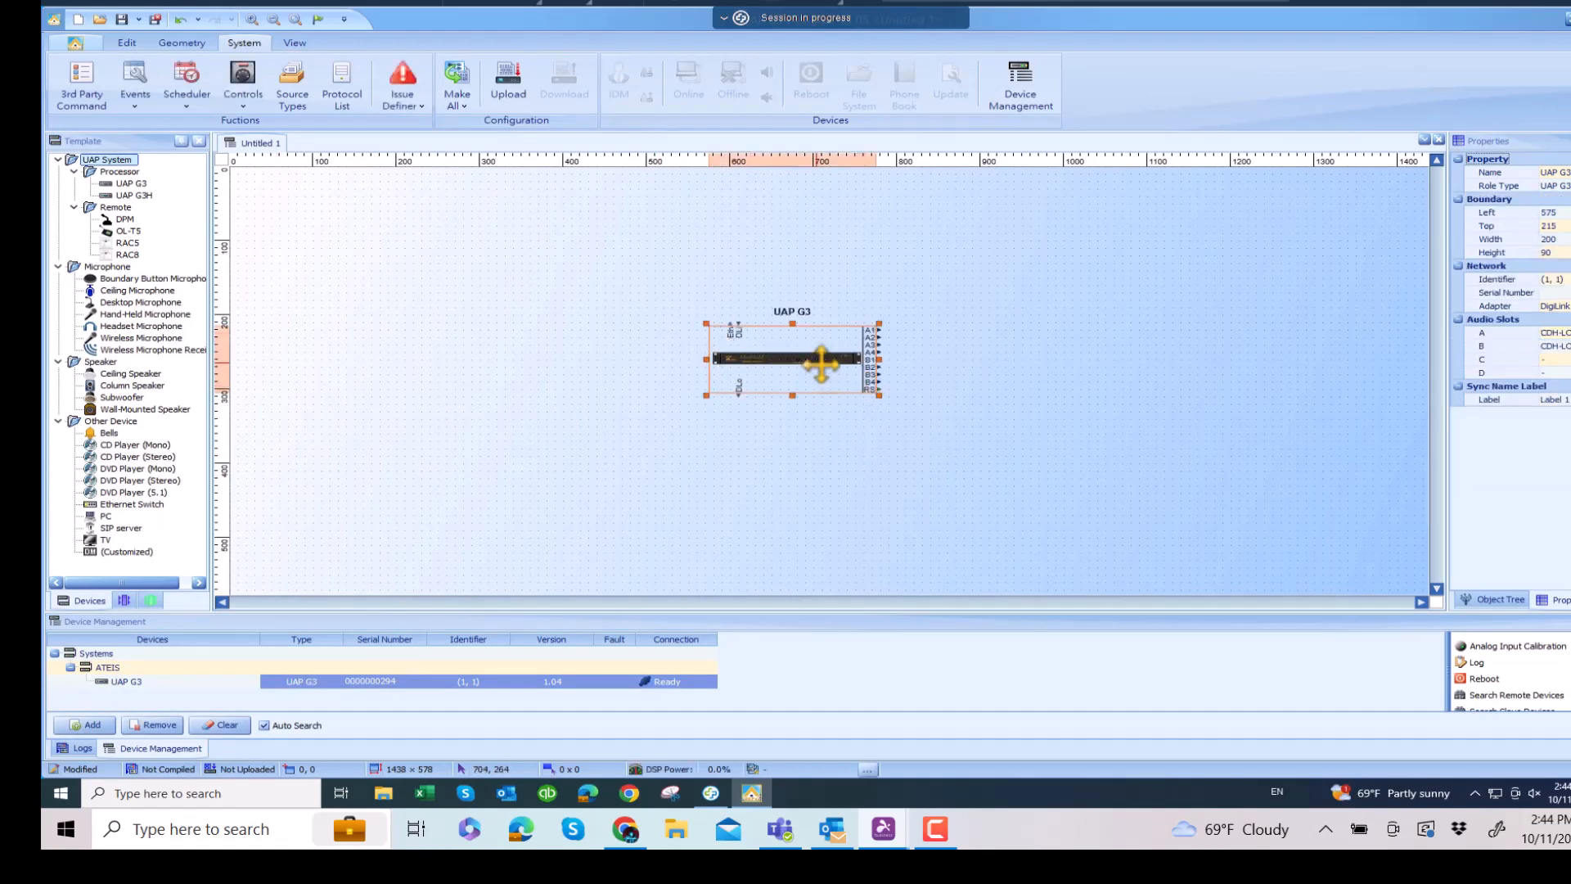
Open the UAP G3's DSP diagram and move the LO (A) and LO (B) blocks together further down the canvas
double_click(821, 364)
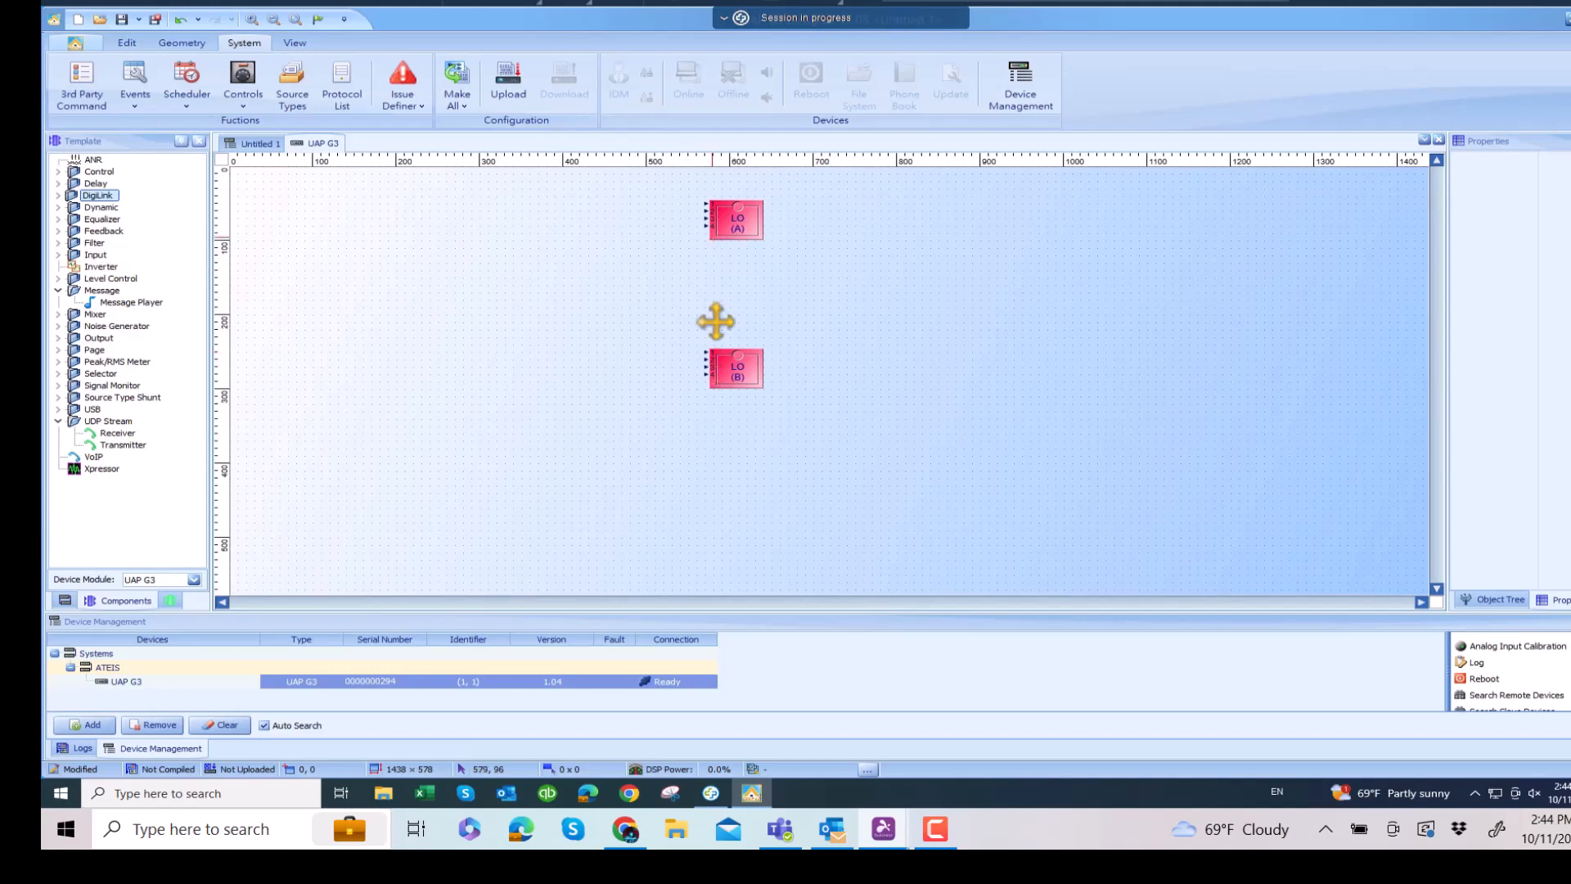
drag(694, 182, 802, 455)
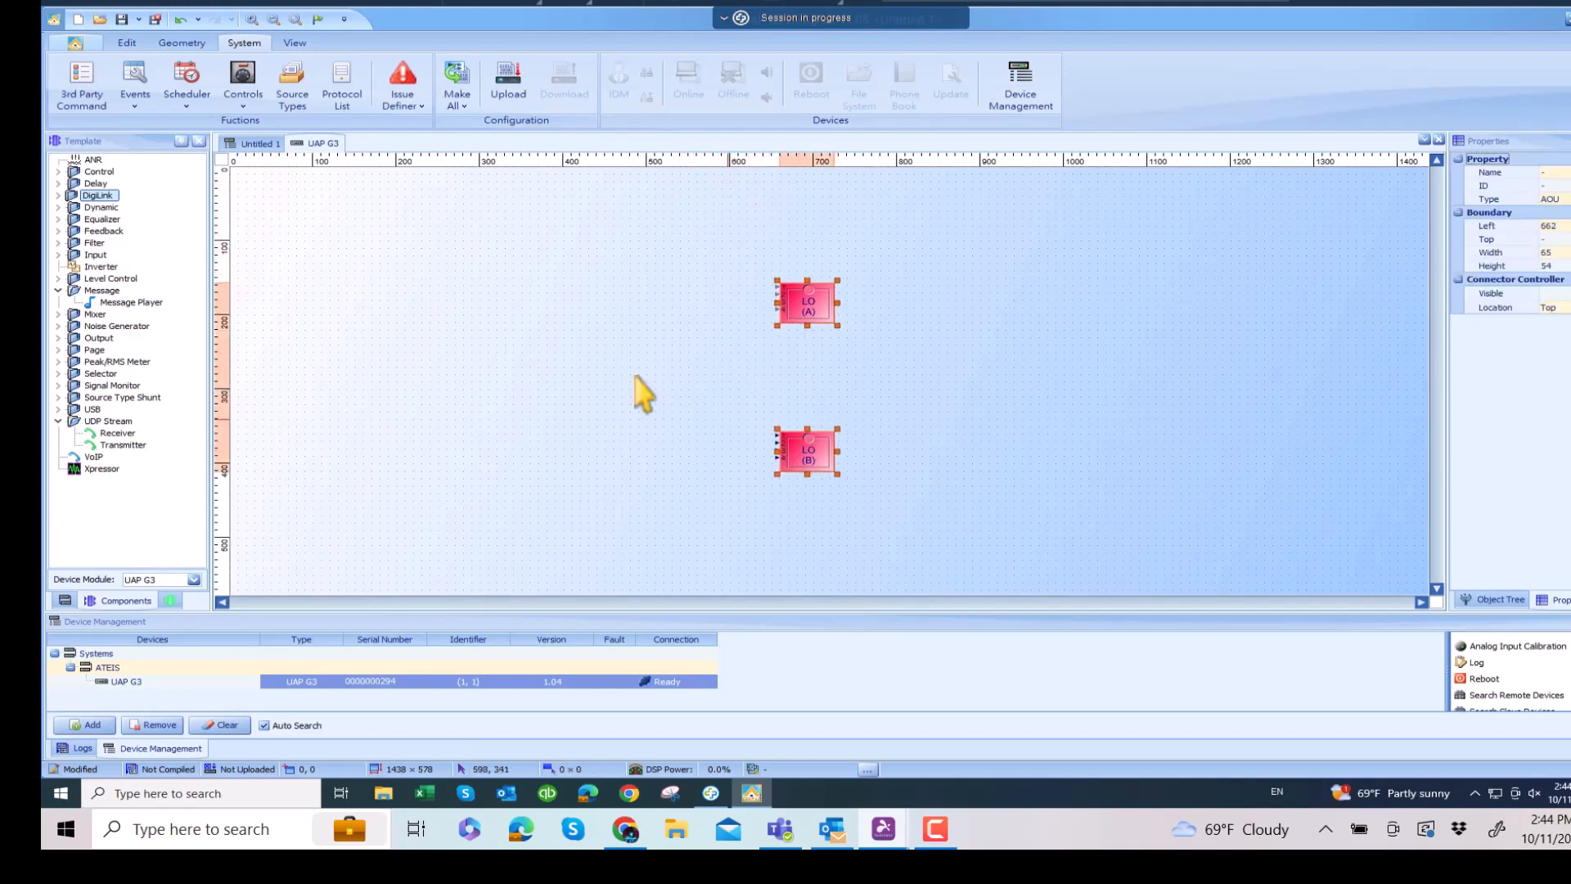
click(1004, 353)
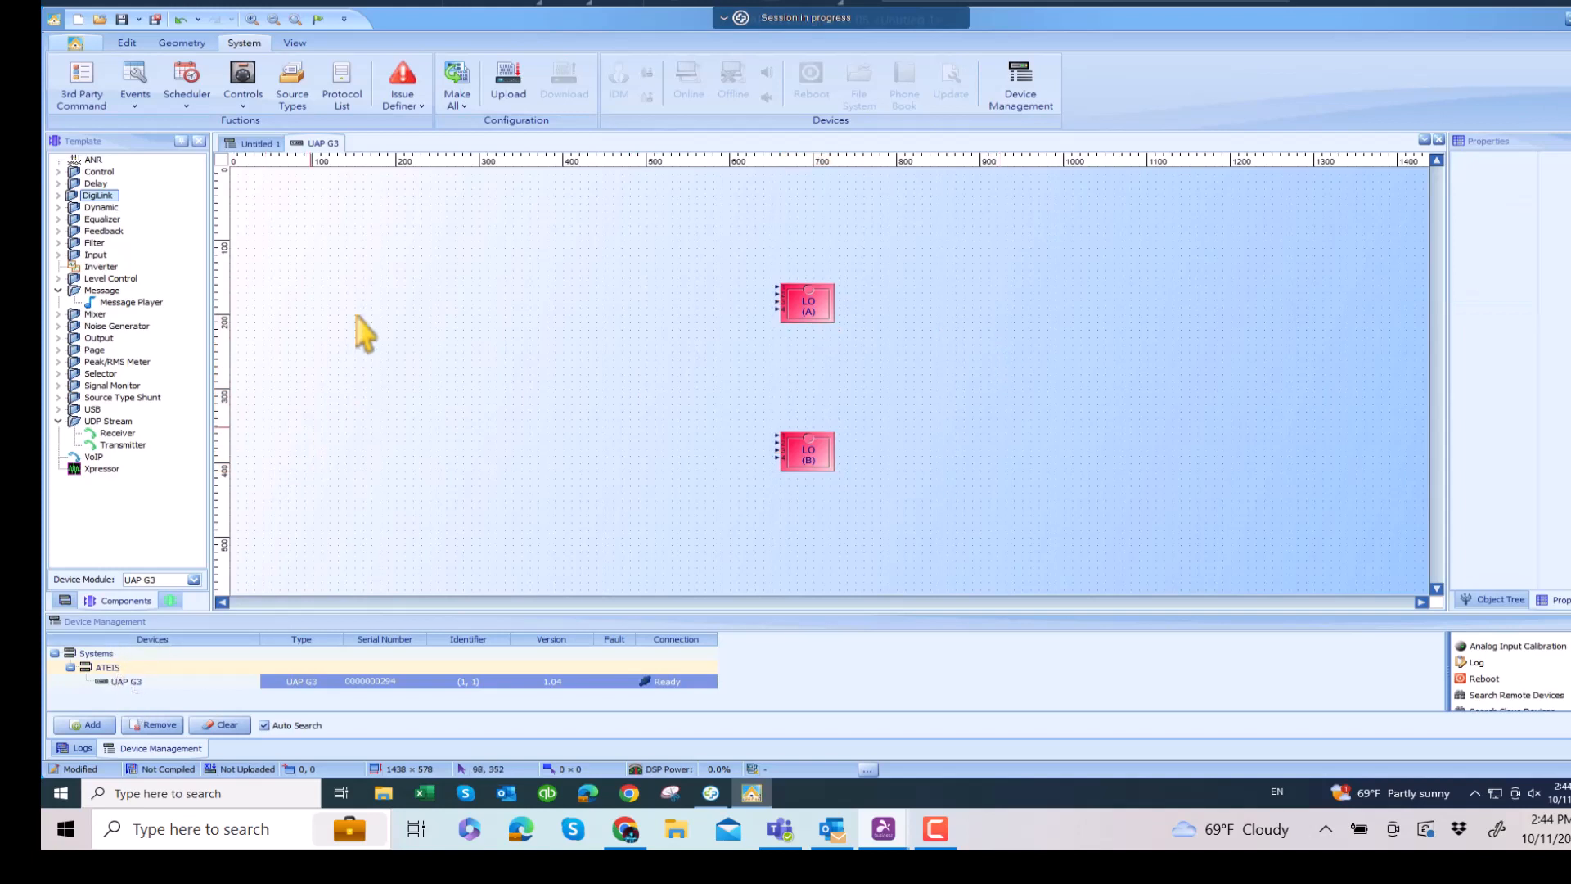
Upload the design to the UAP G3 using its detected serial number and background transfer, and decline going online
click(514, 87)
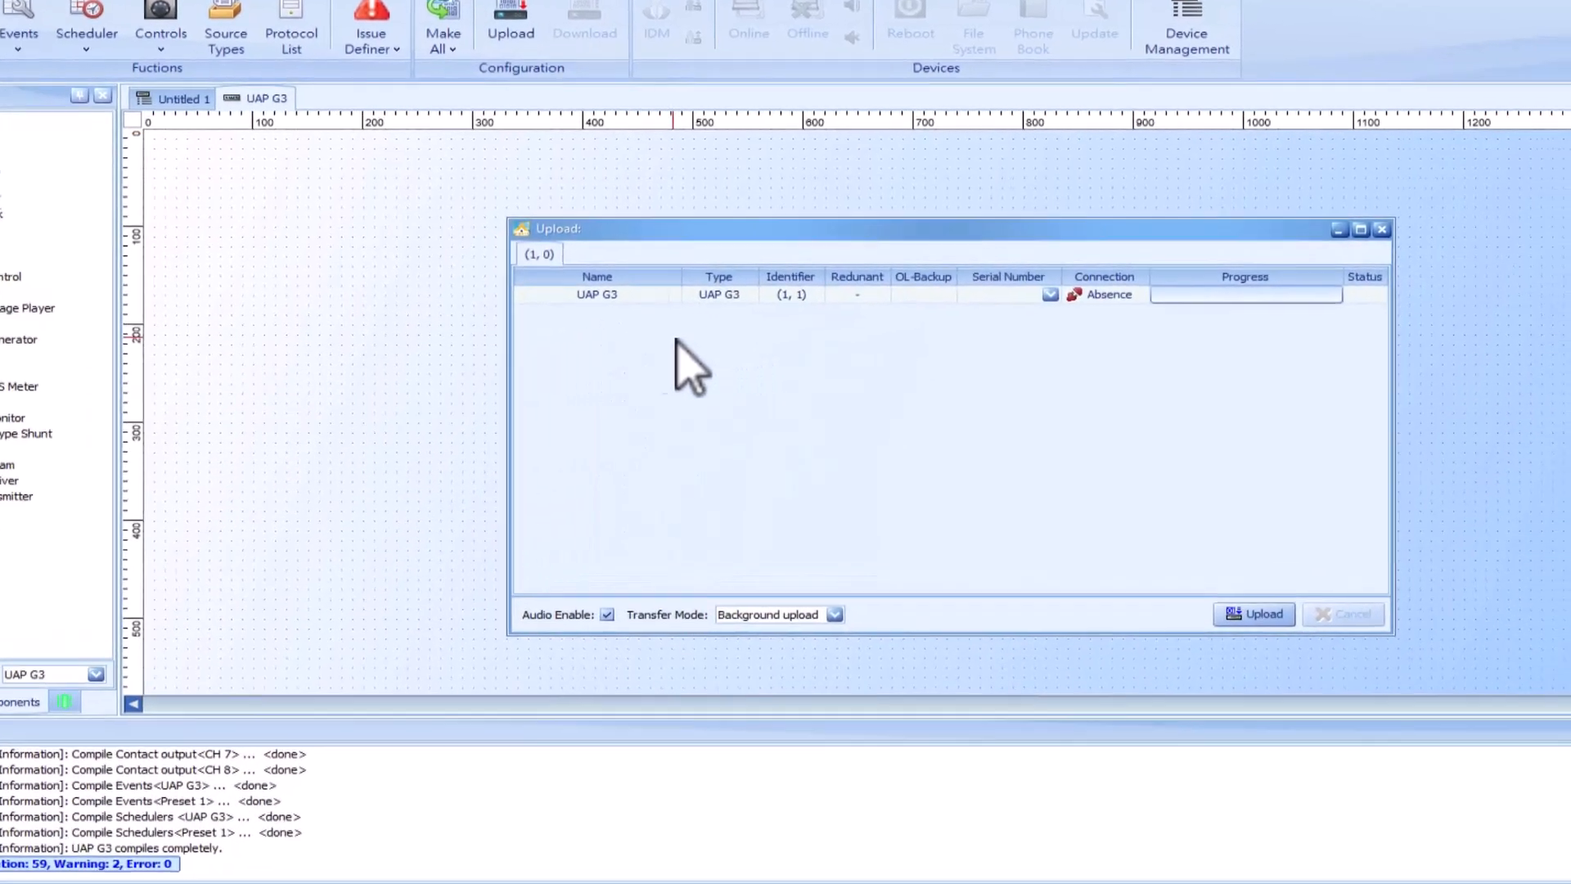
click(1051, 296)
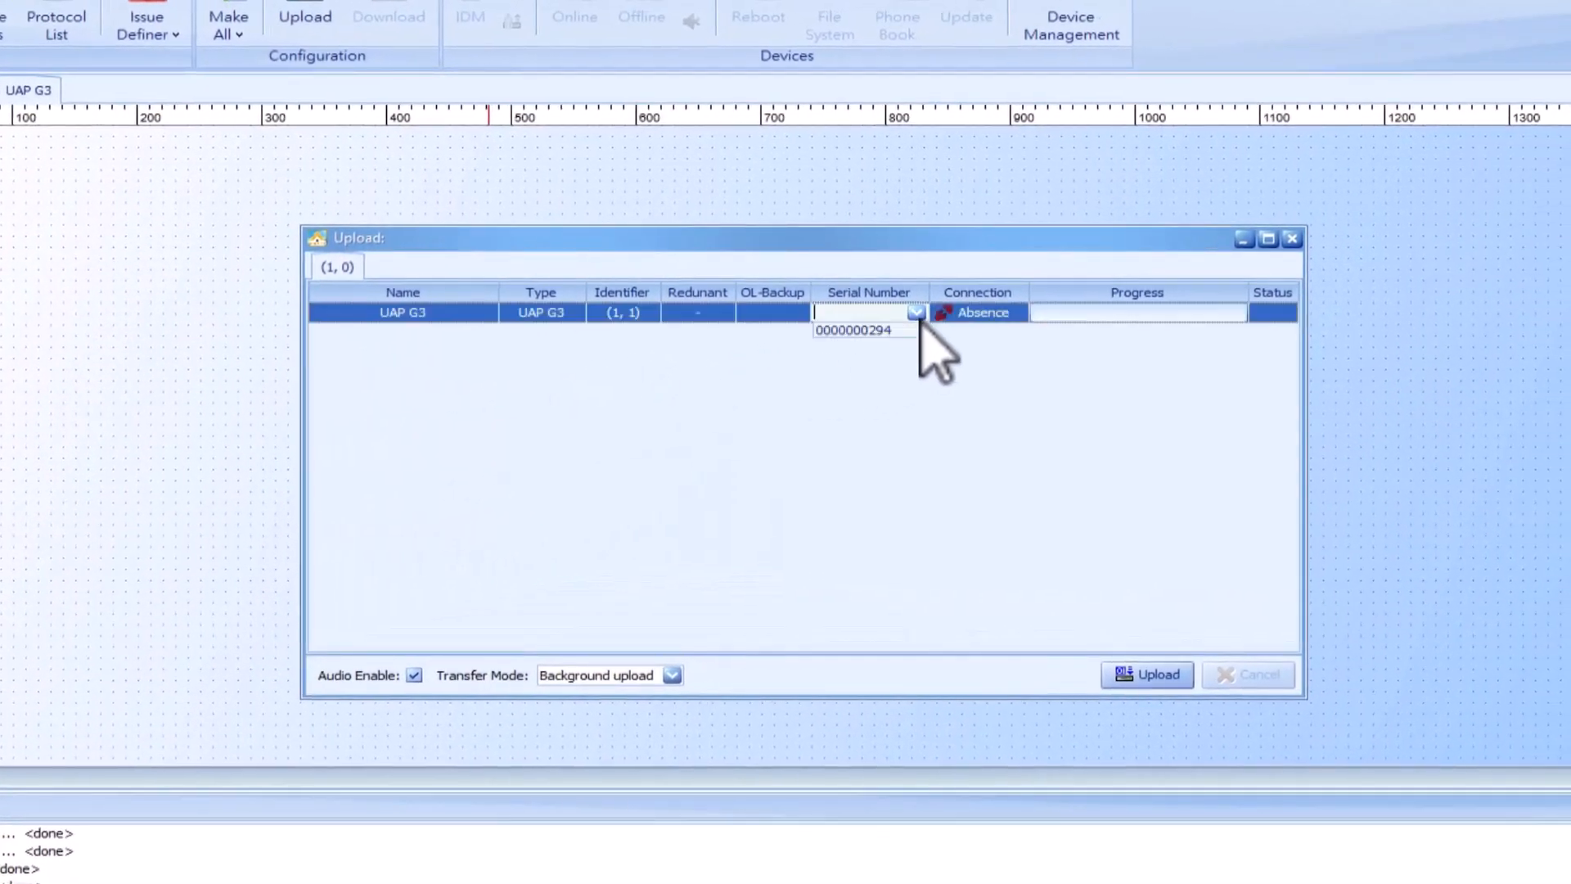
click(881, 328)
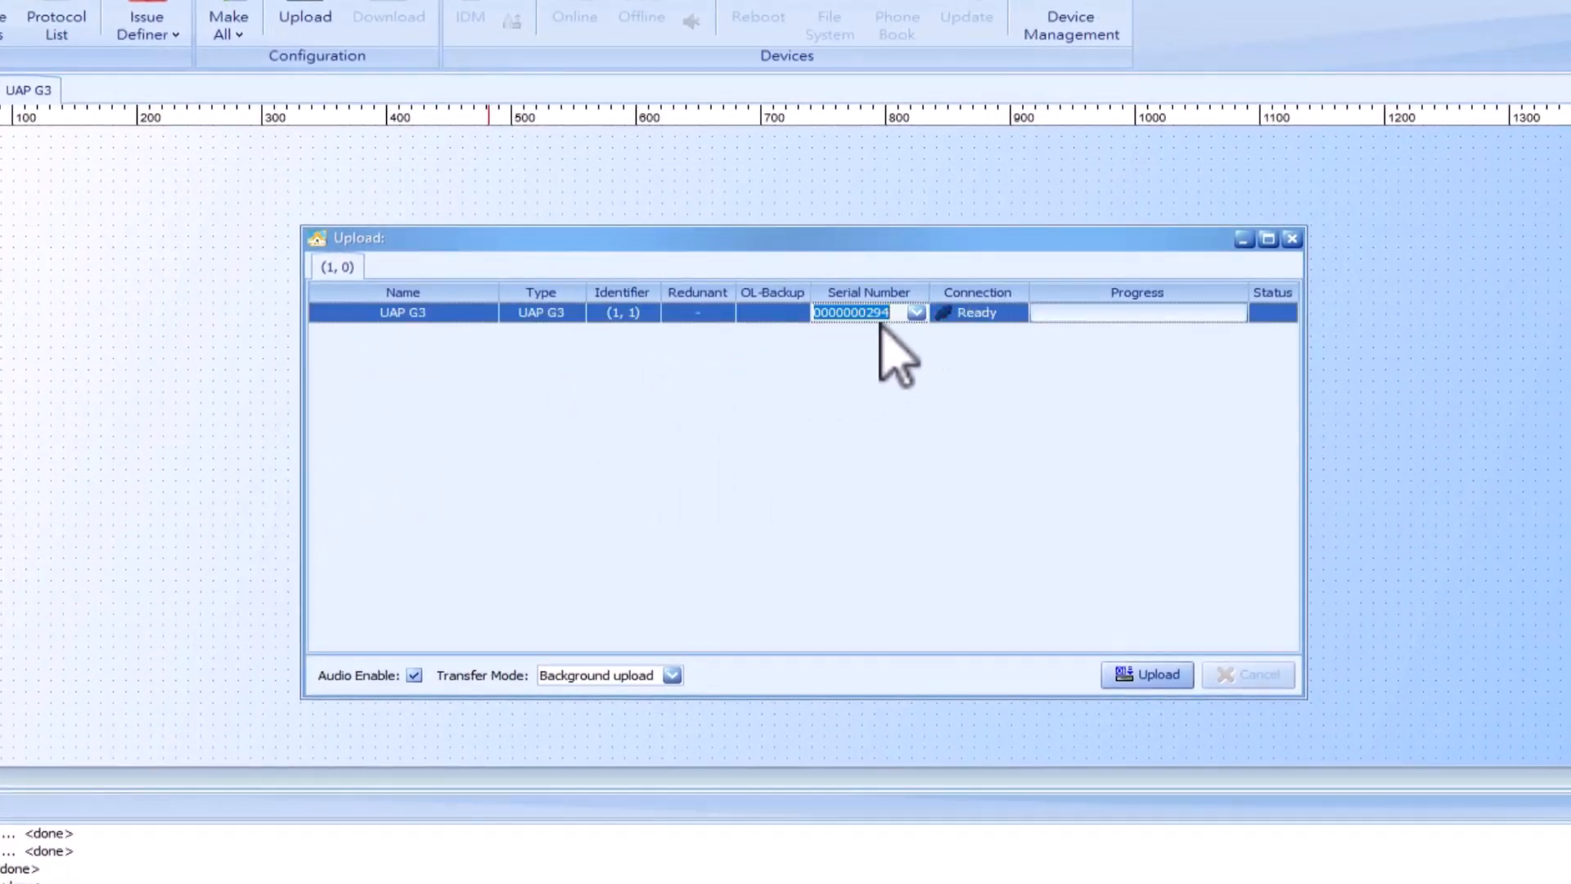
click(1137, 673)
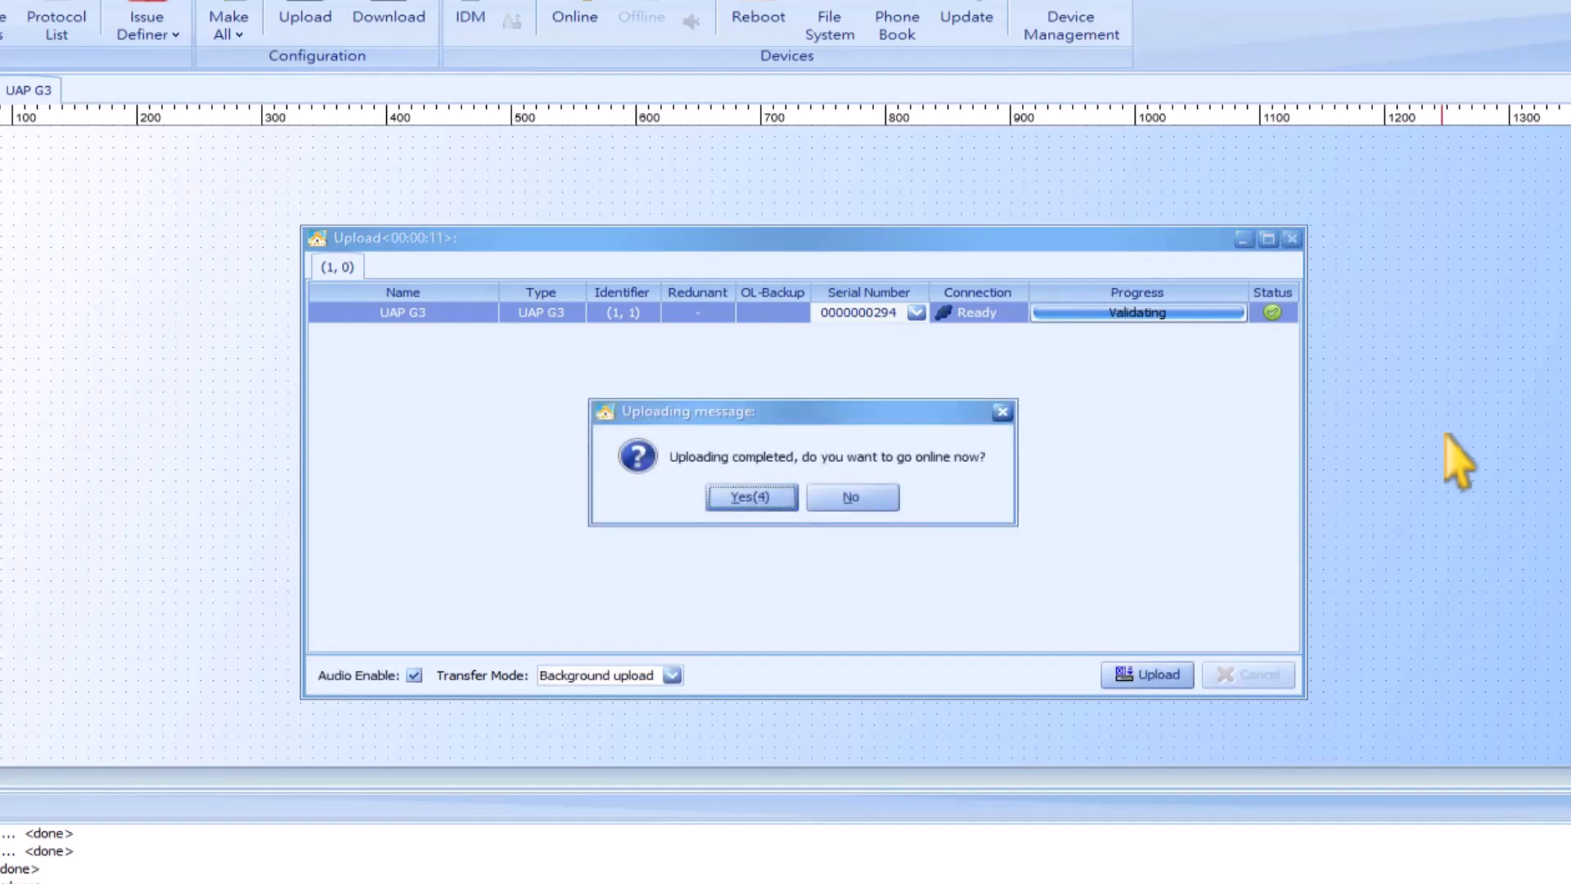
click(855, 497)
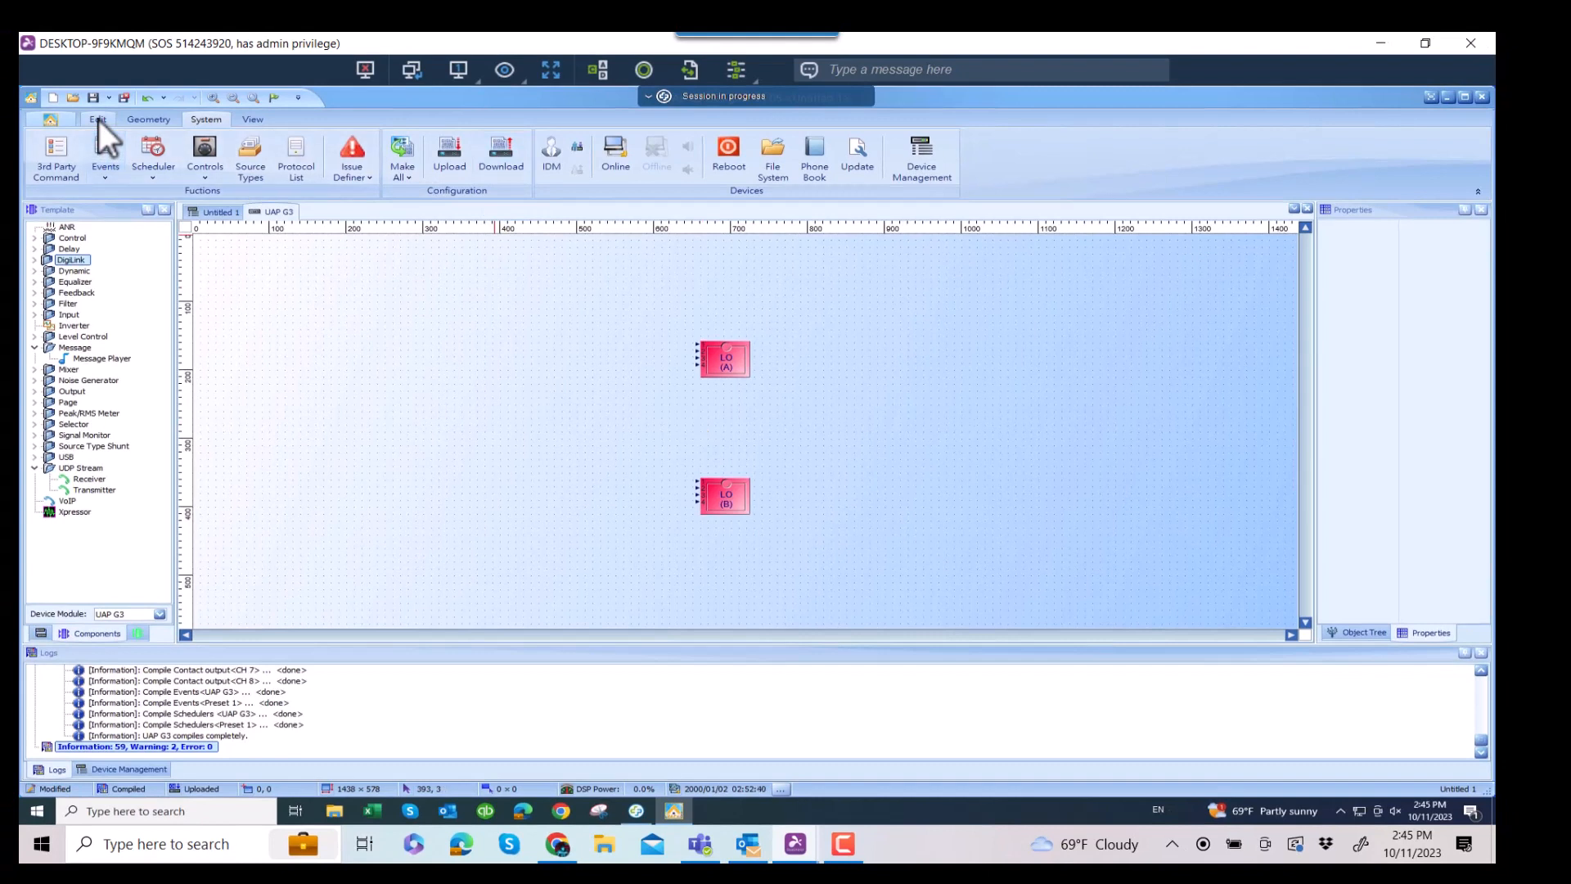
Open the file Test Unit.uap3 without saving the current design, and open its UAP G3 DSP diagram
click(51, 119)
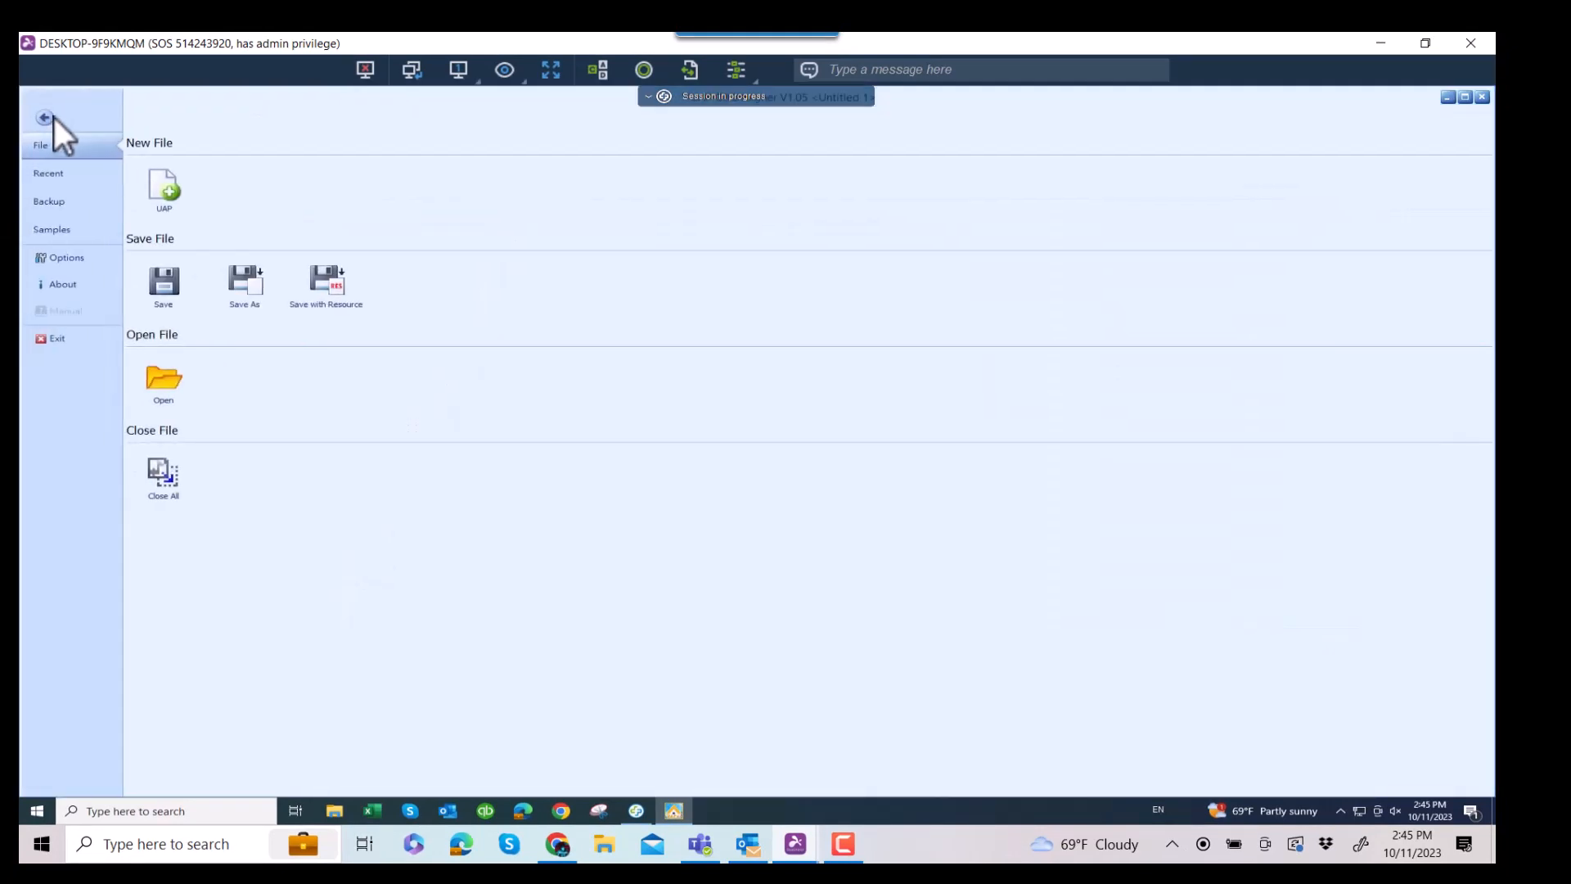
click(169, 381)
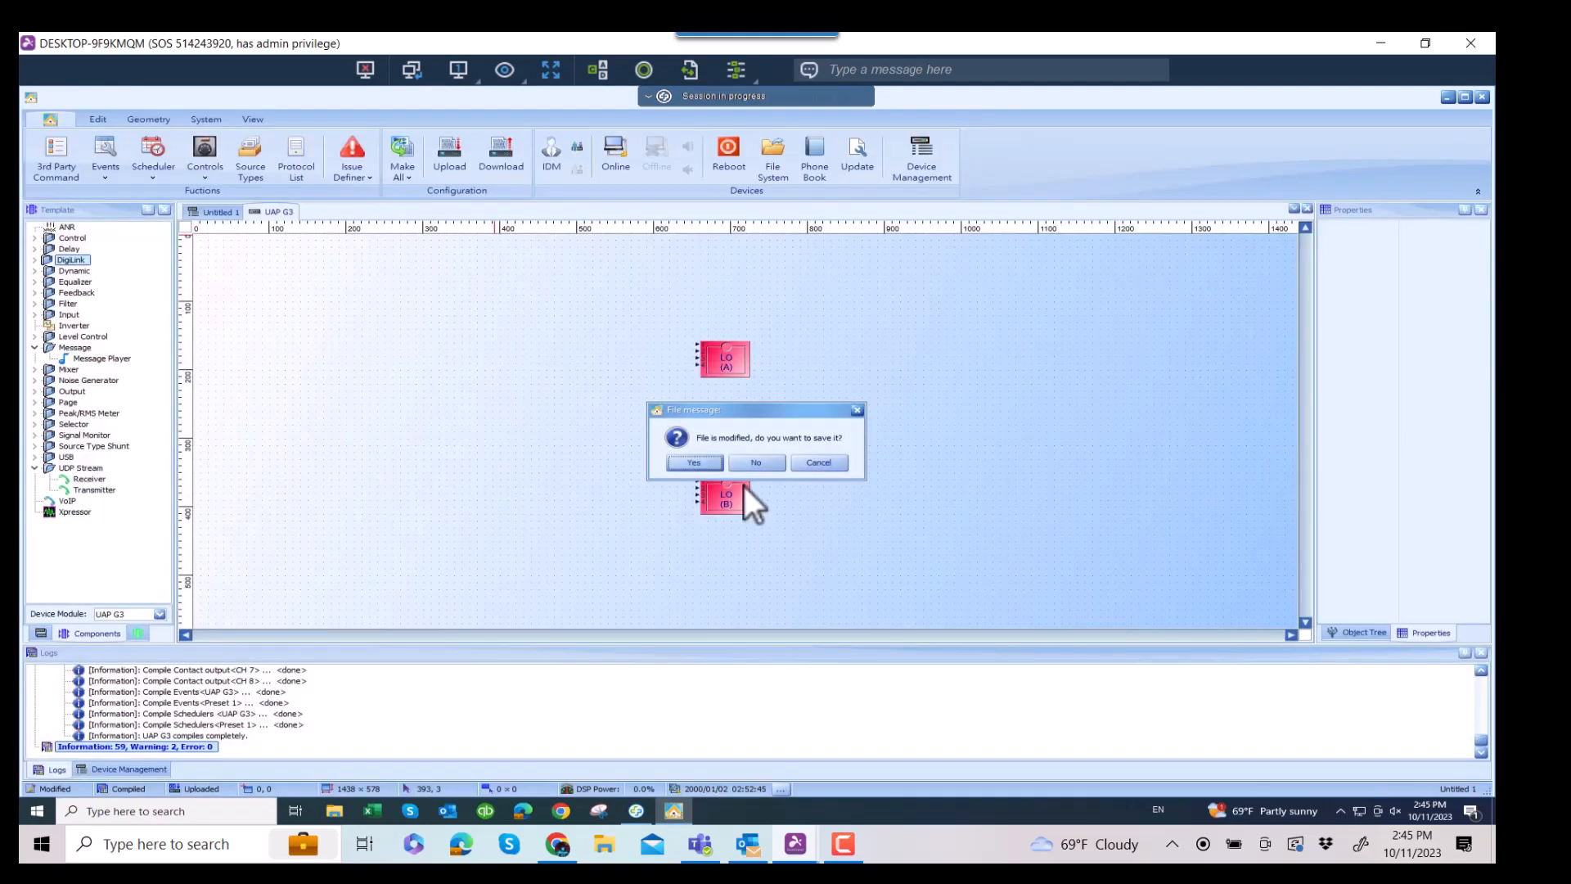
click(761, 465)
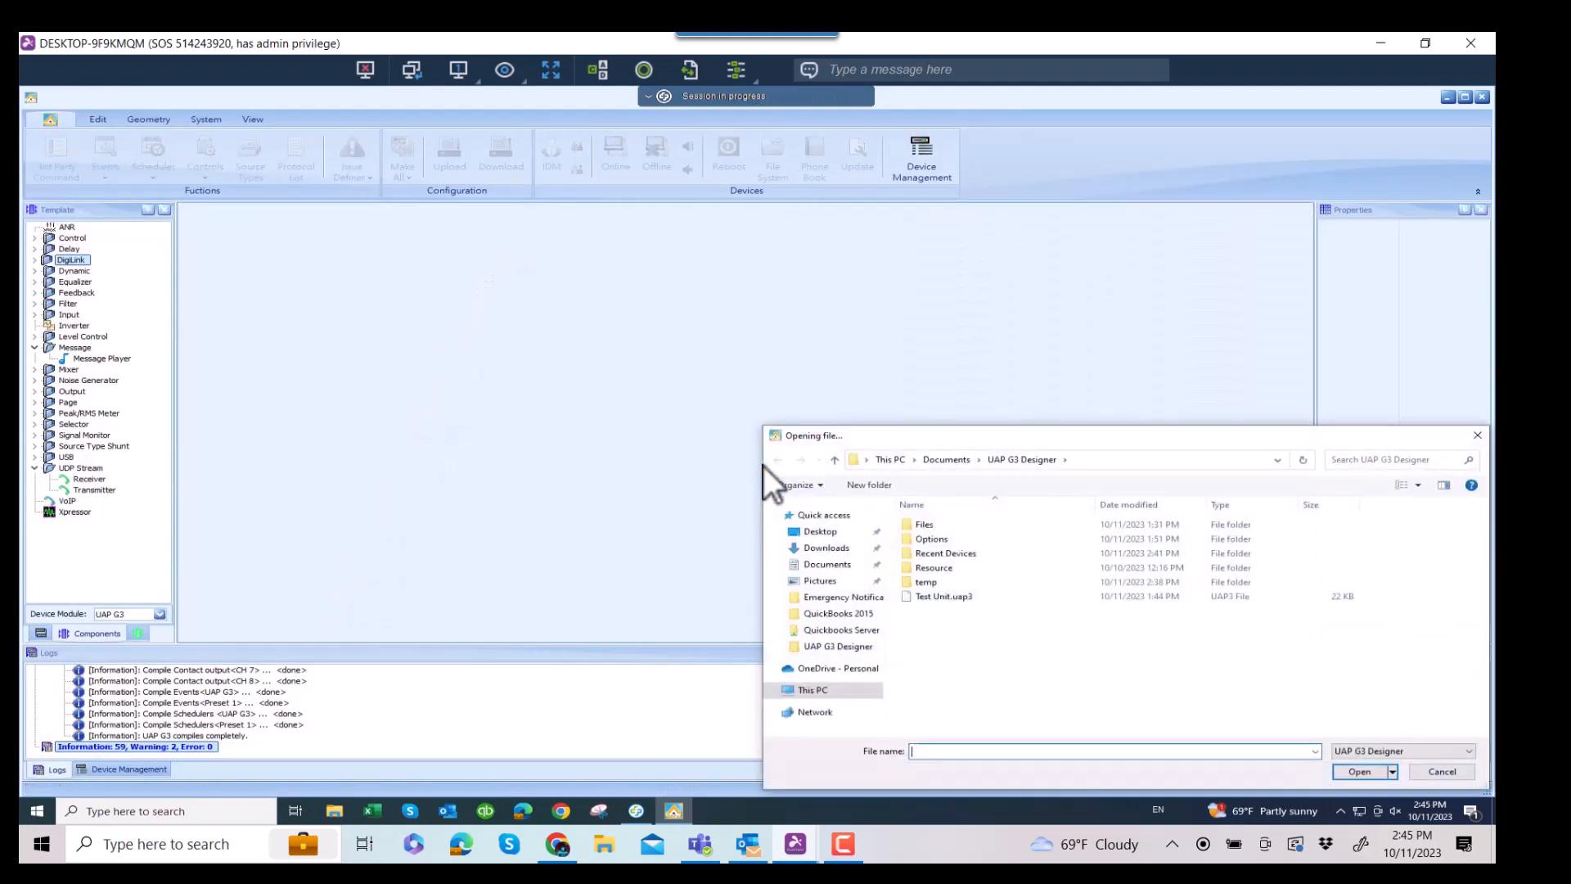
click(939, 595)
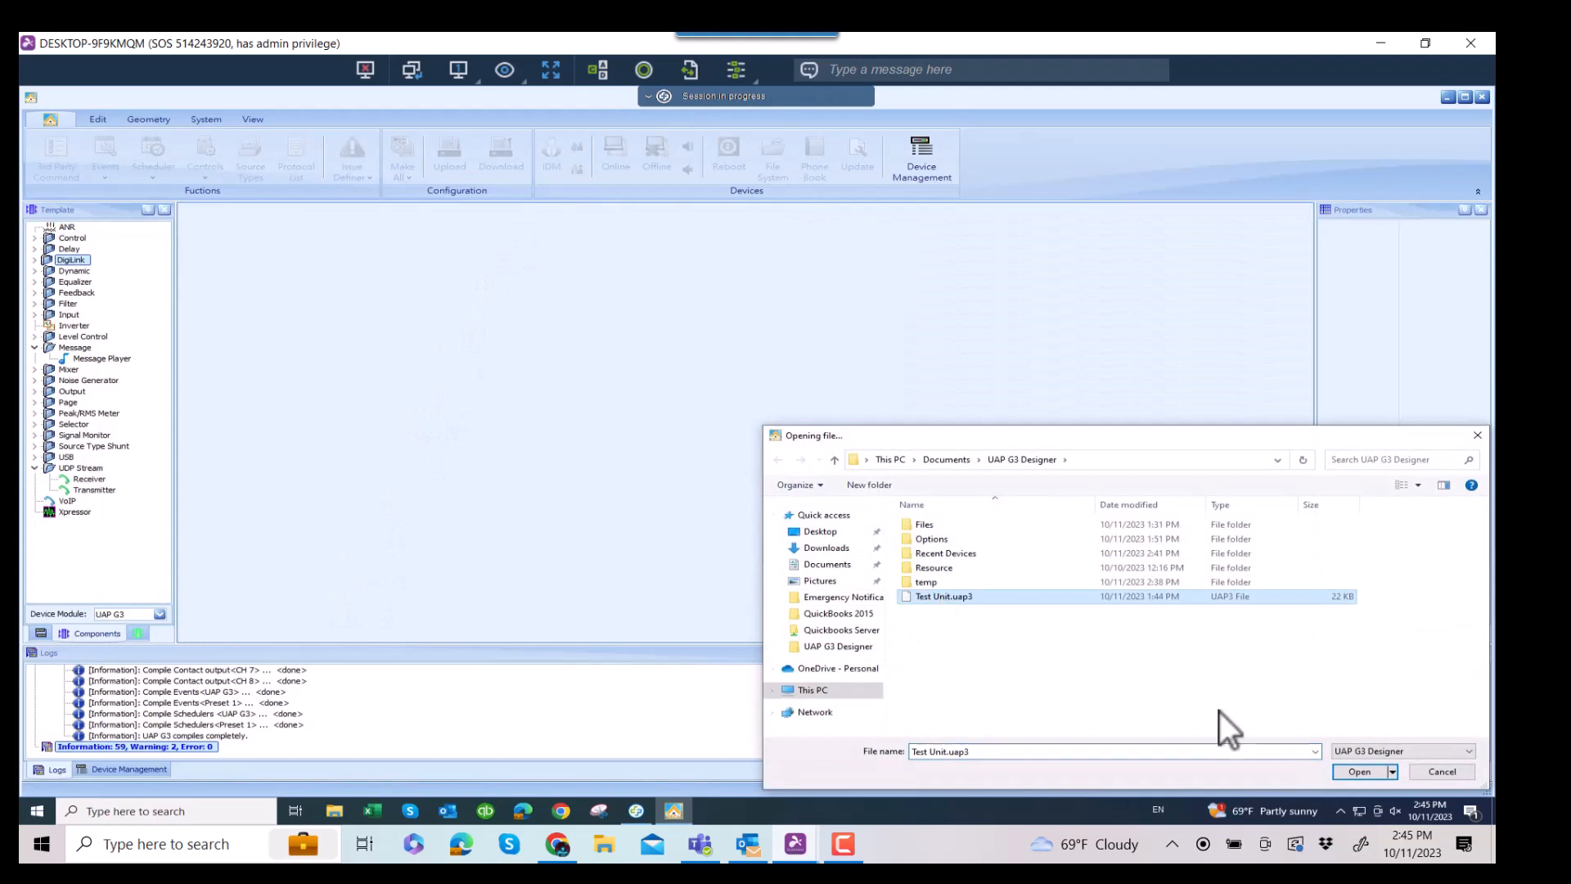
click(1357, 771)
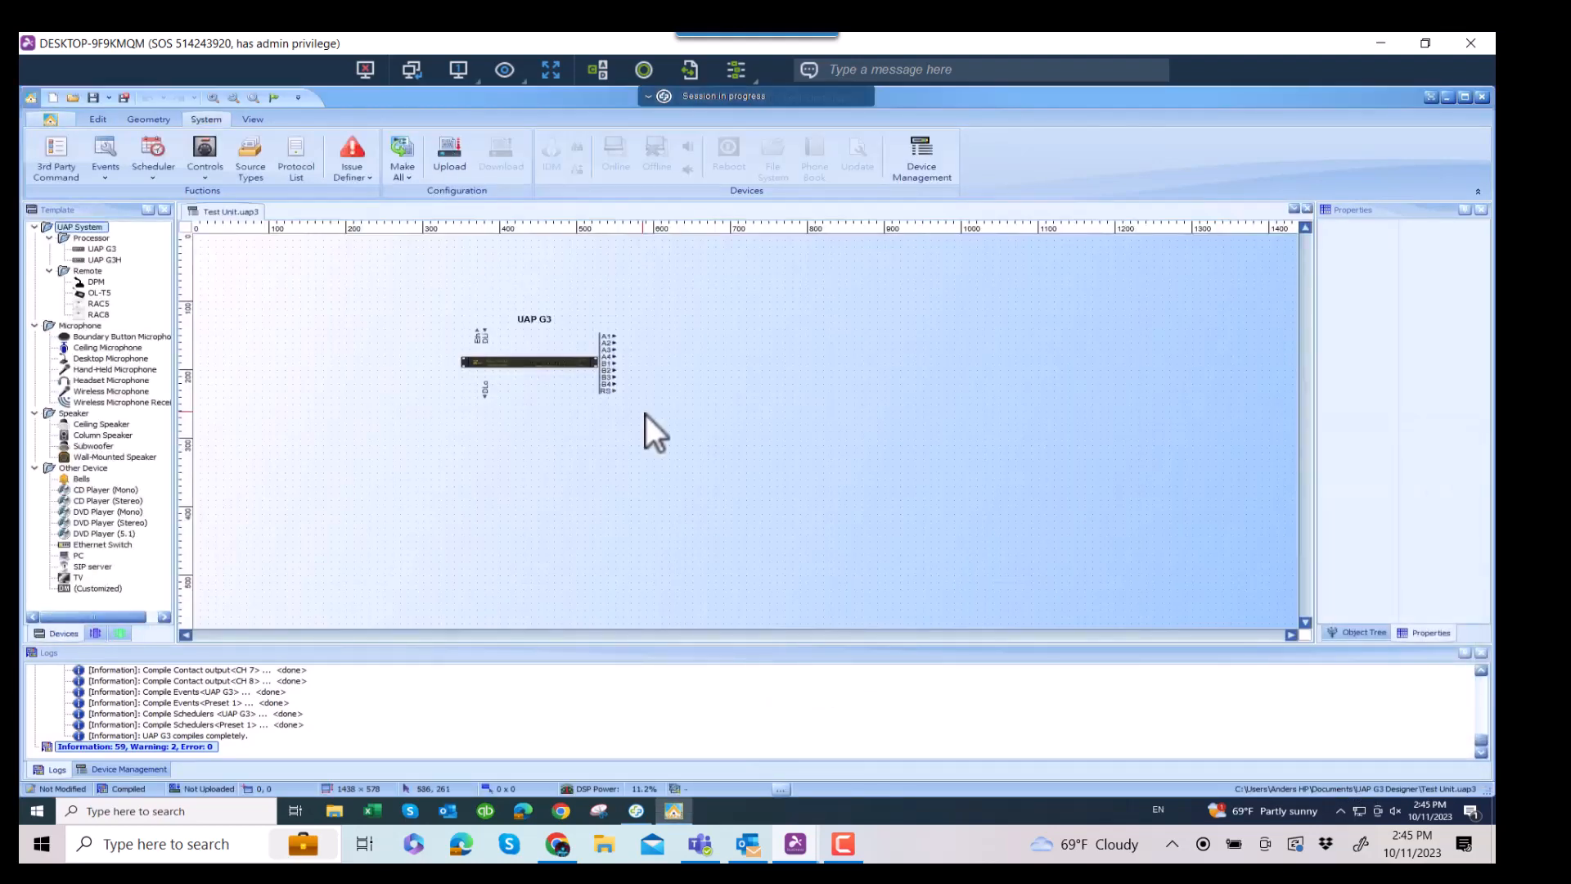
double_click(524, 344)
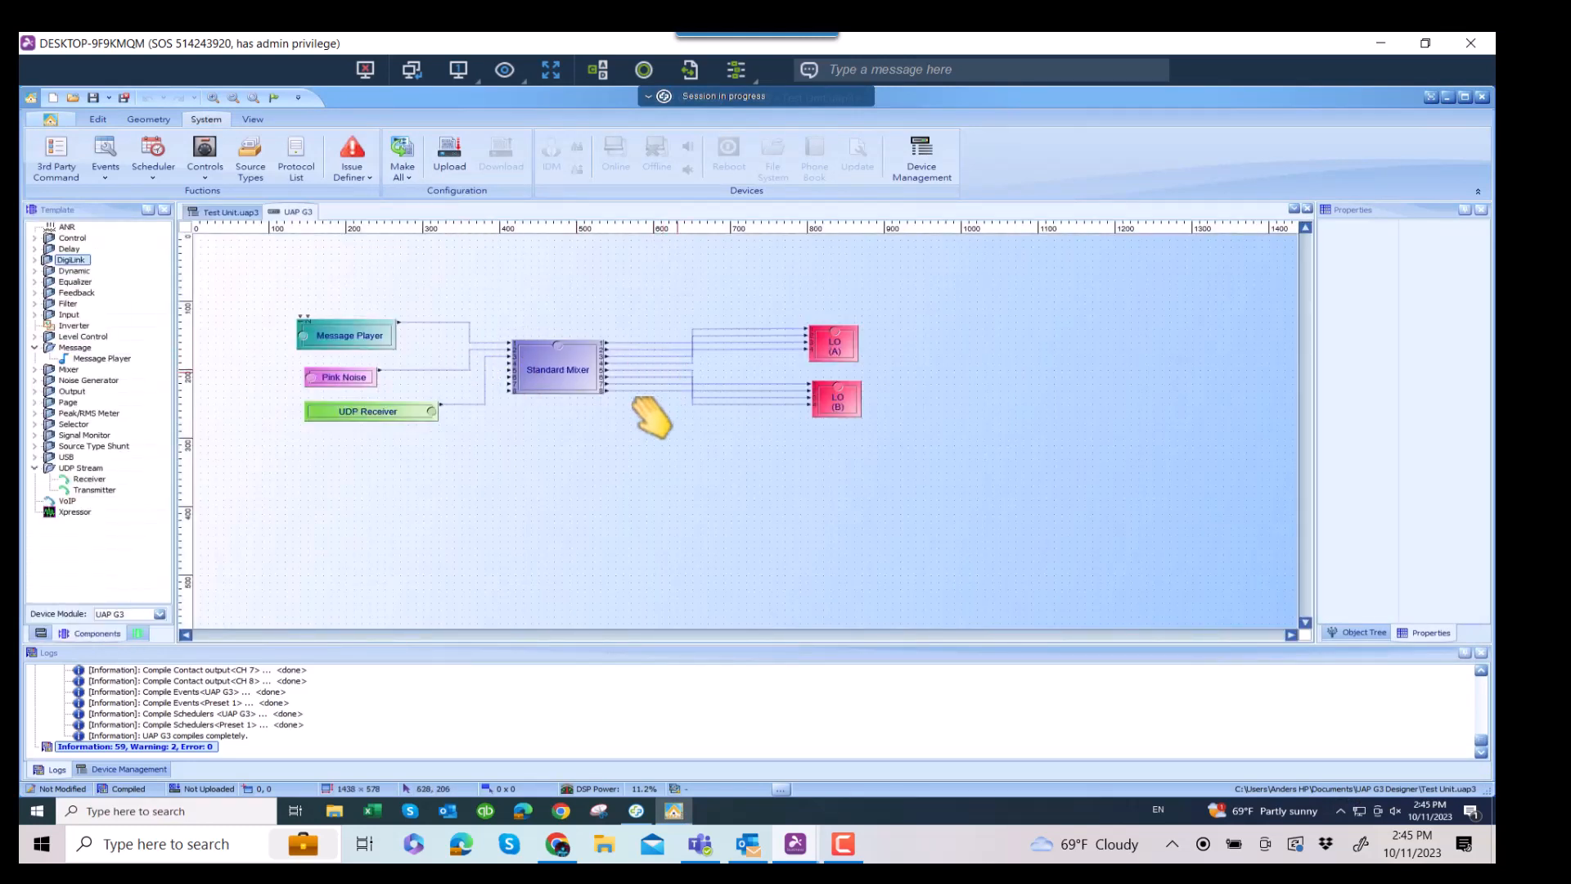
Upload the Test Unit design to the connected UAP G3 in background mode and decline going online
click(449, 162)
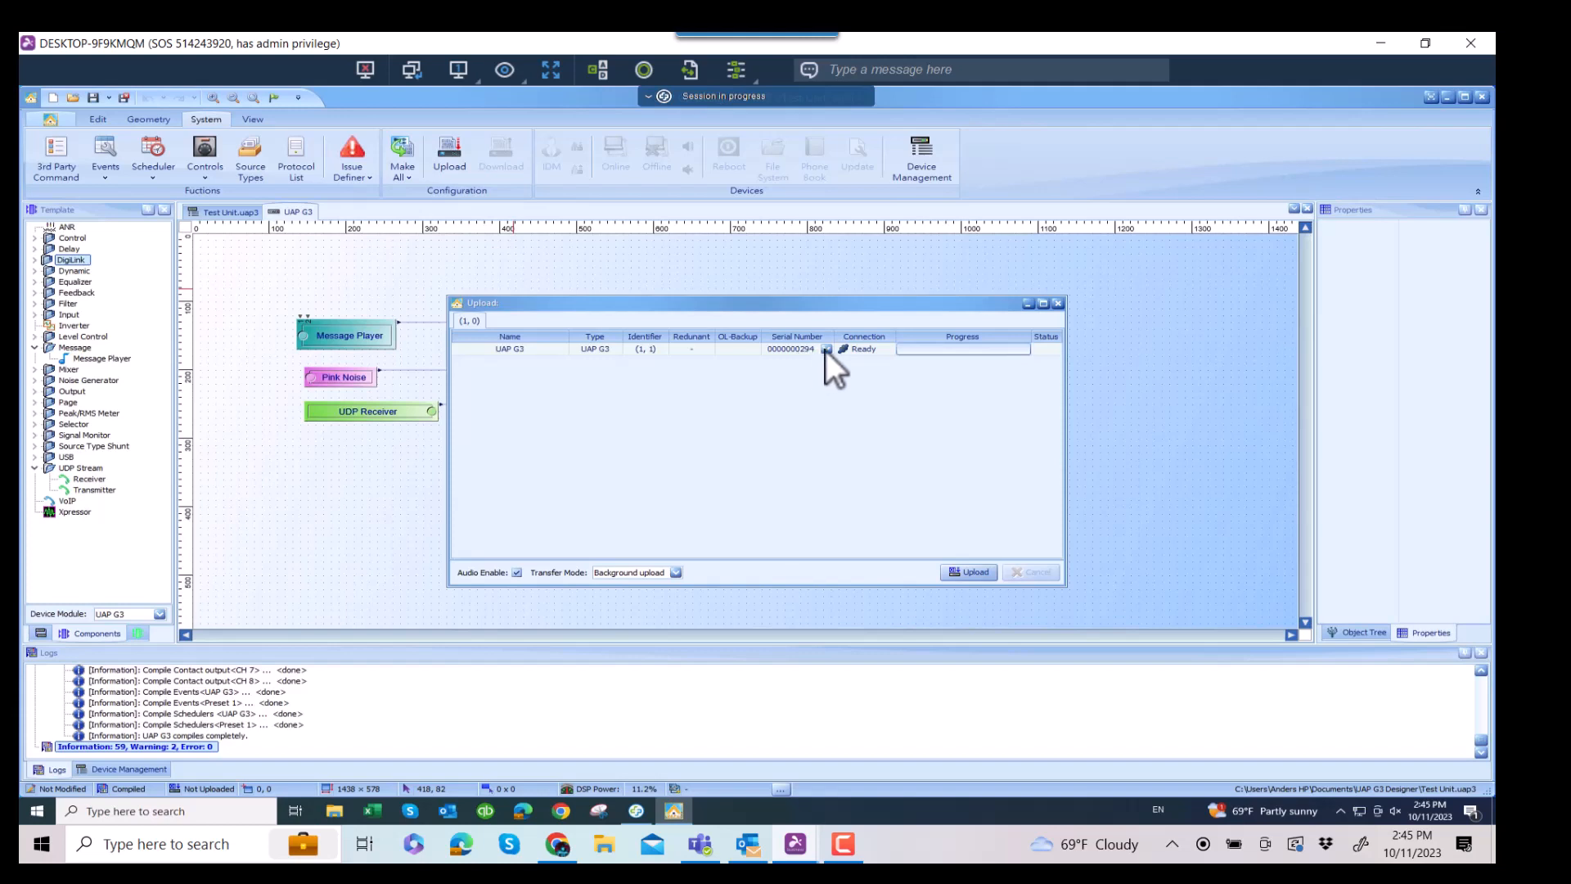
click(827, 350)
click(807, 359)
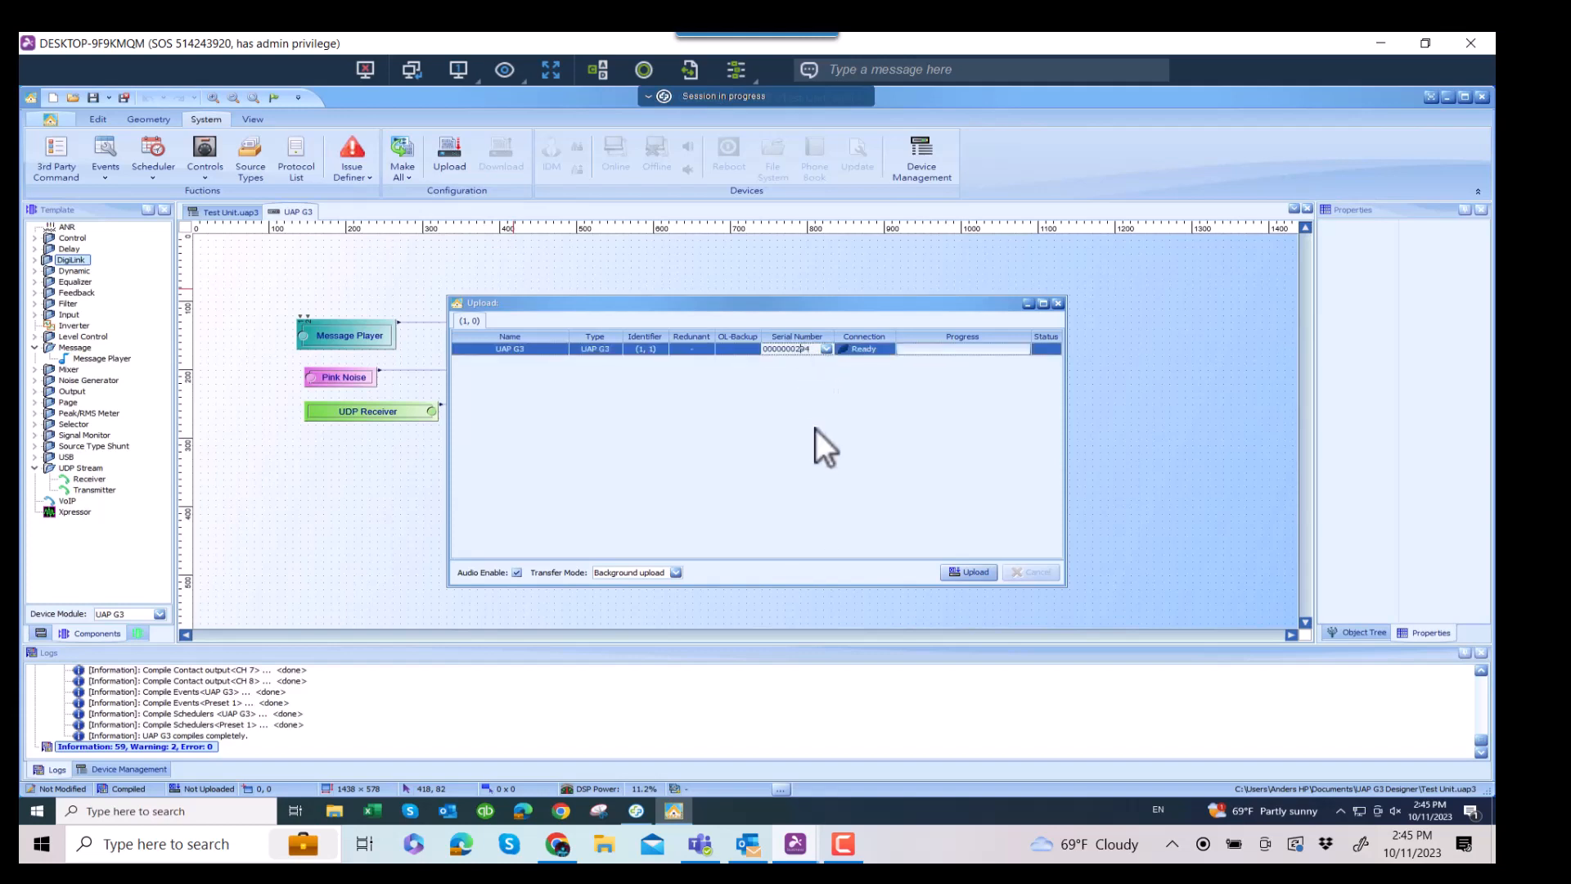
click(970, 572)
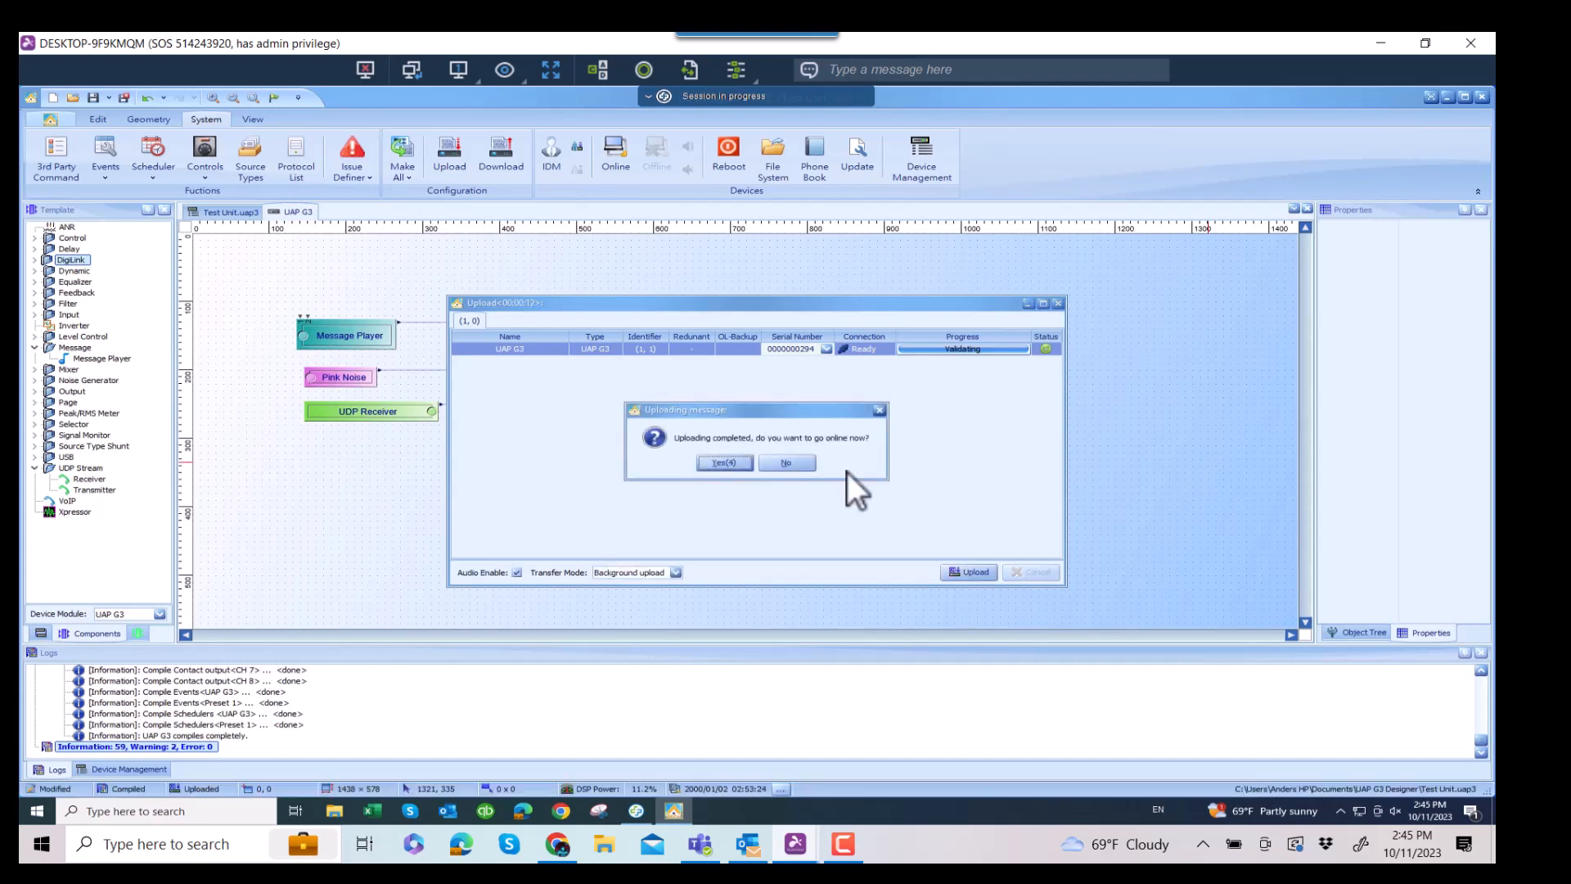
click(783, 463)
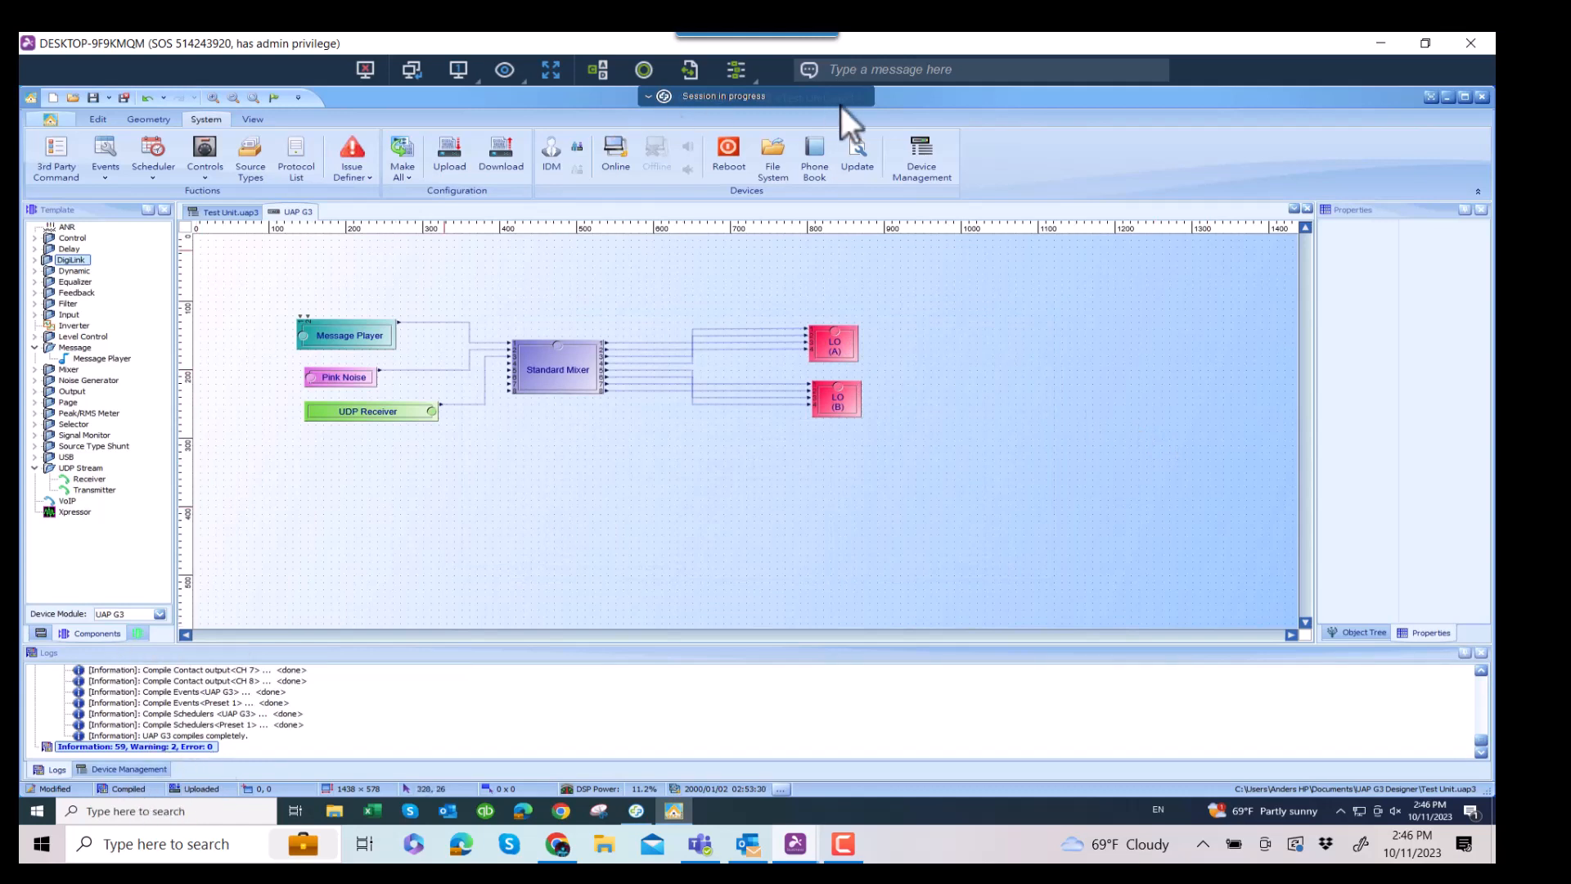
Select the UAP G3 in the device management list and set its Ethernet IP address to 10.0.0.146
click(933, 160)
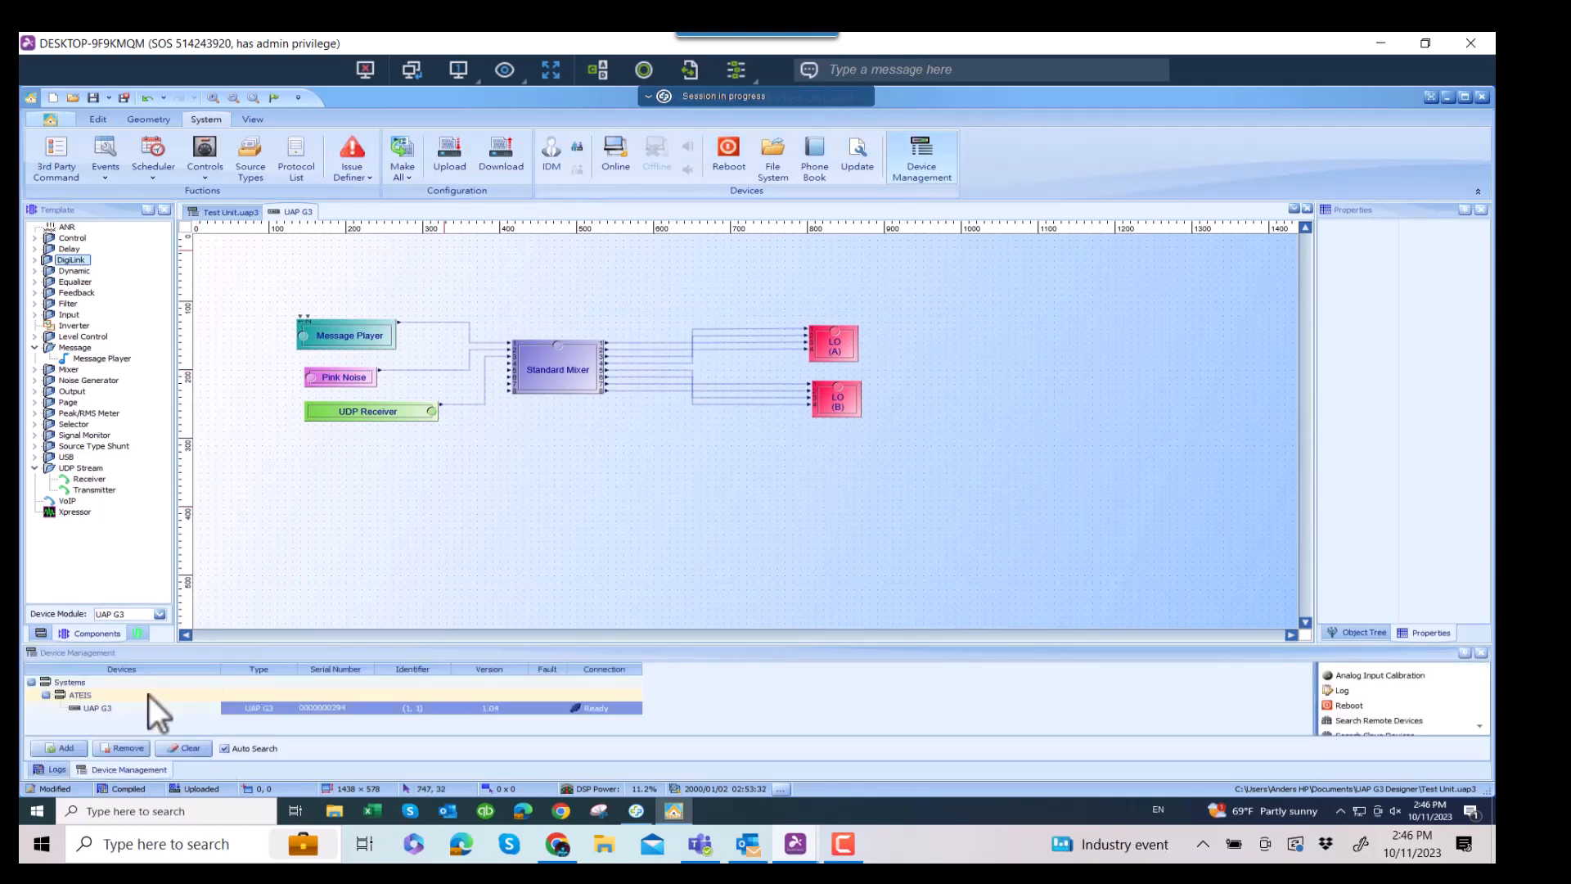
click(95, 709)
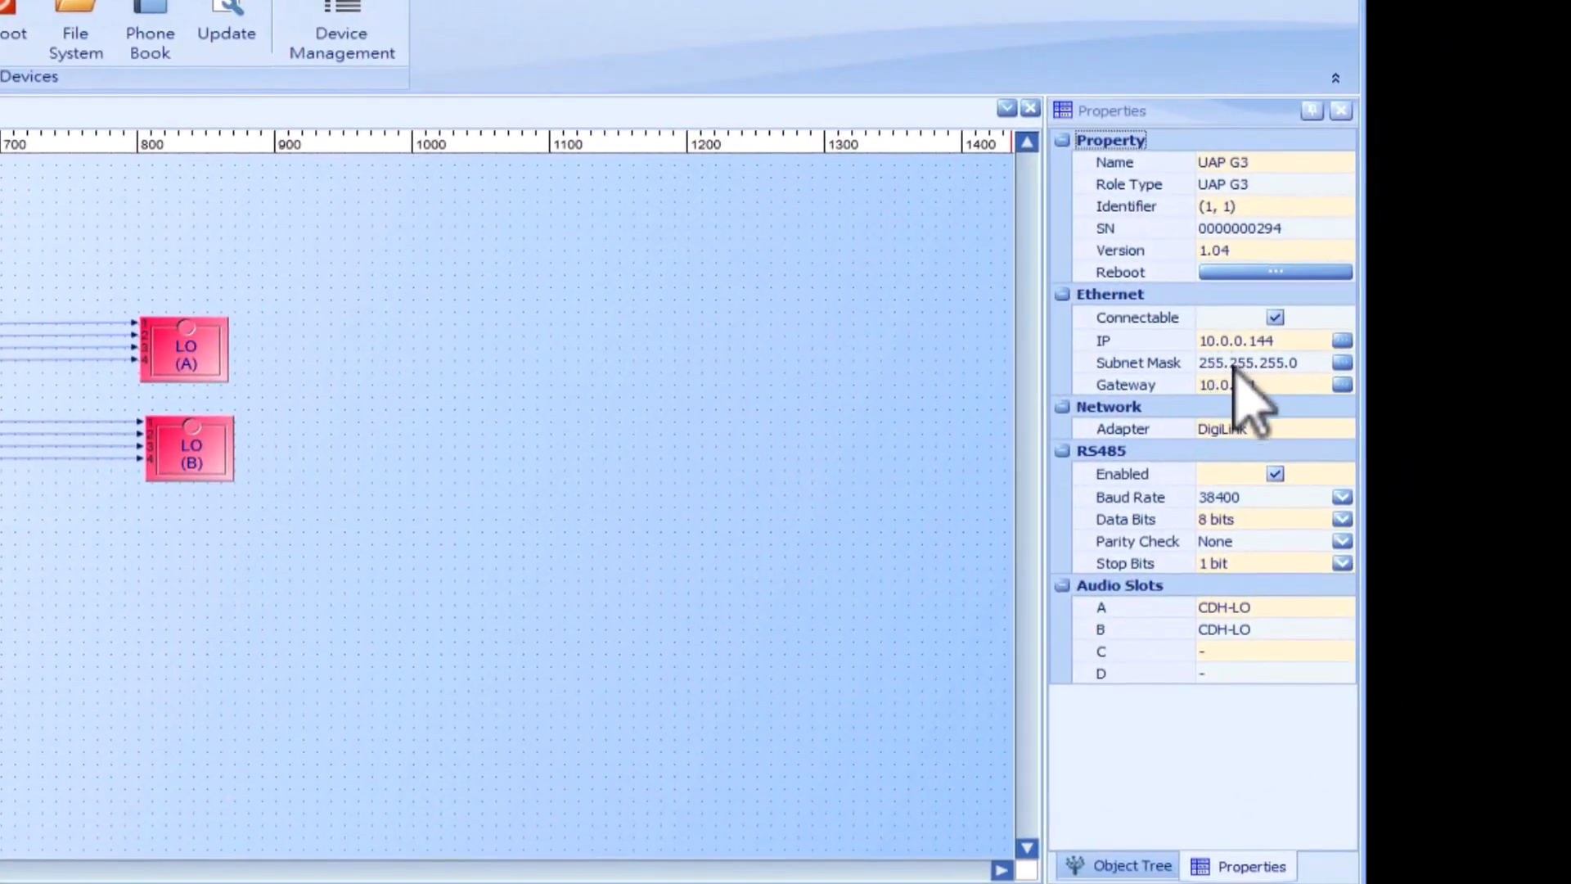
click(1342, 341)
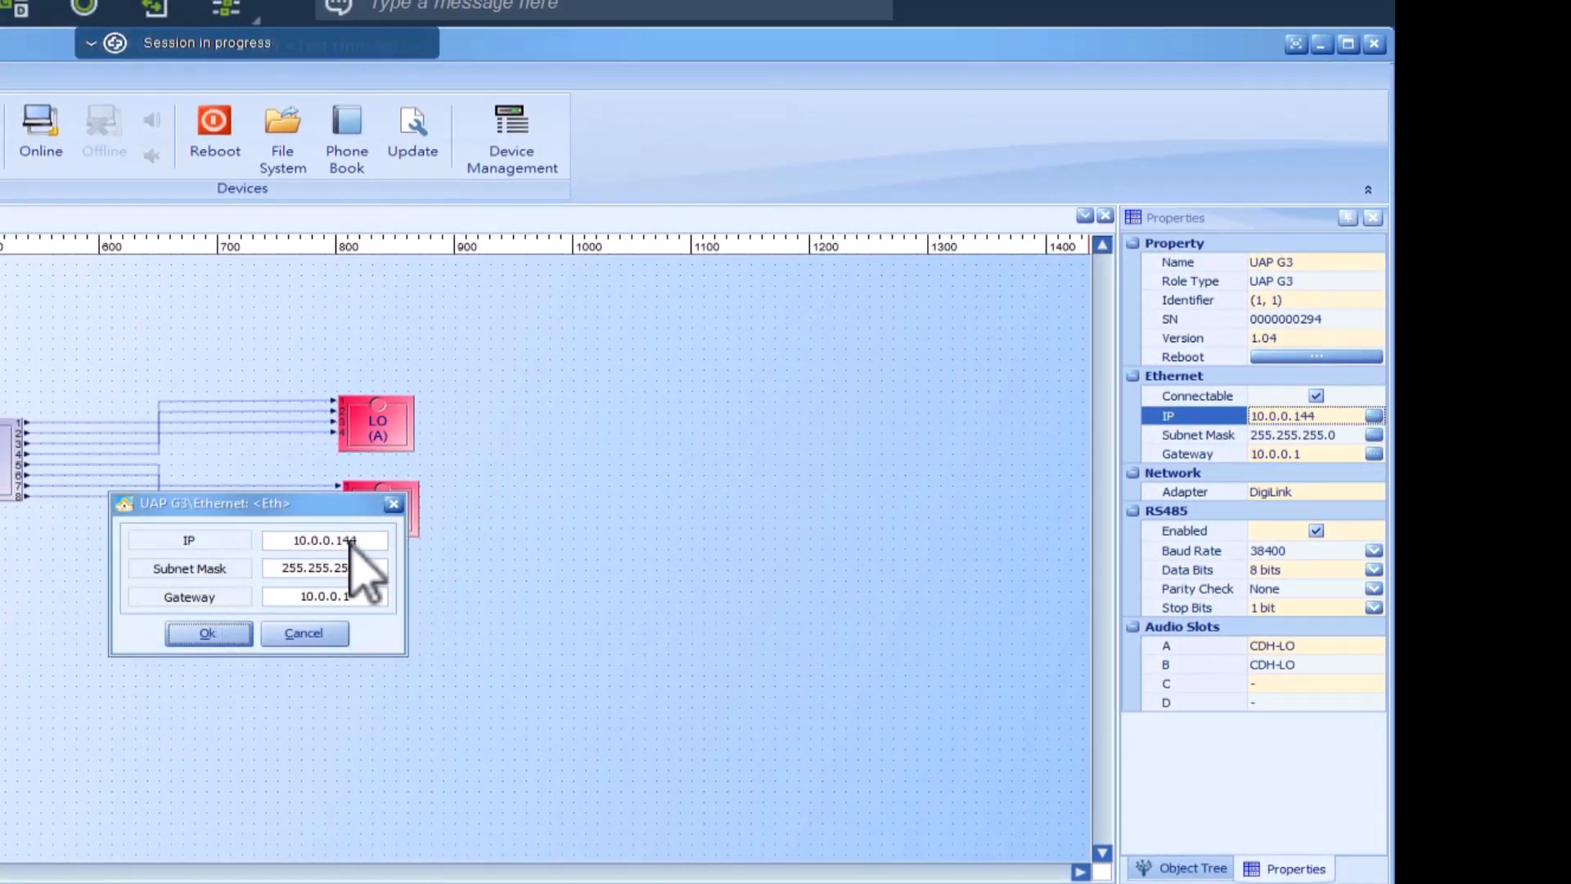
click(384, 540)
key(BackSpace)
text(5)
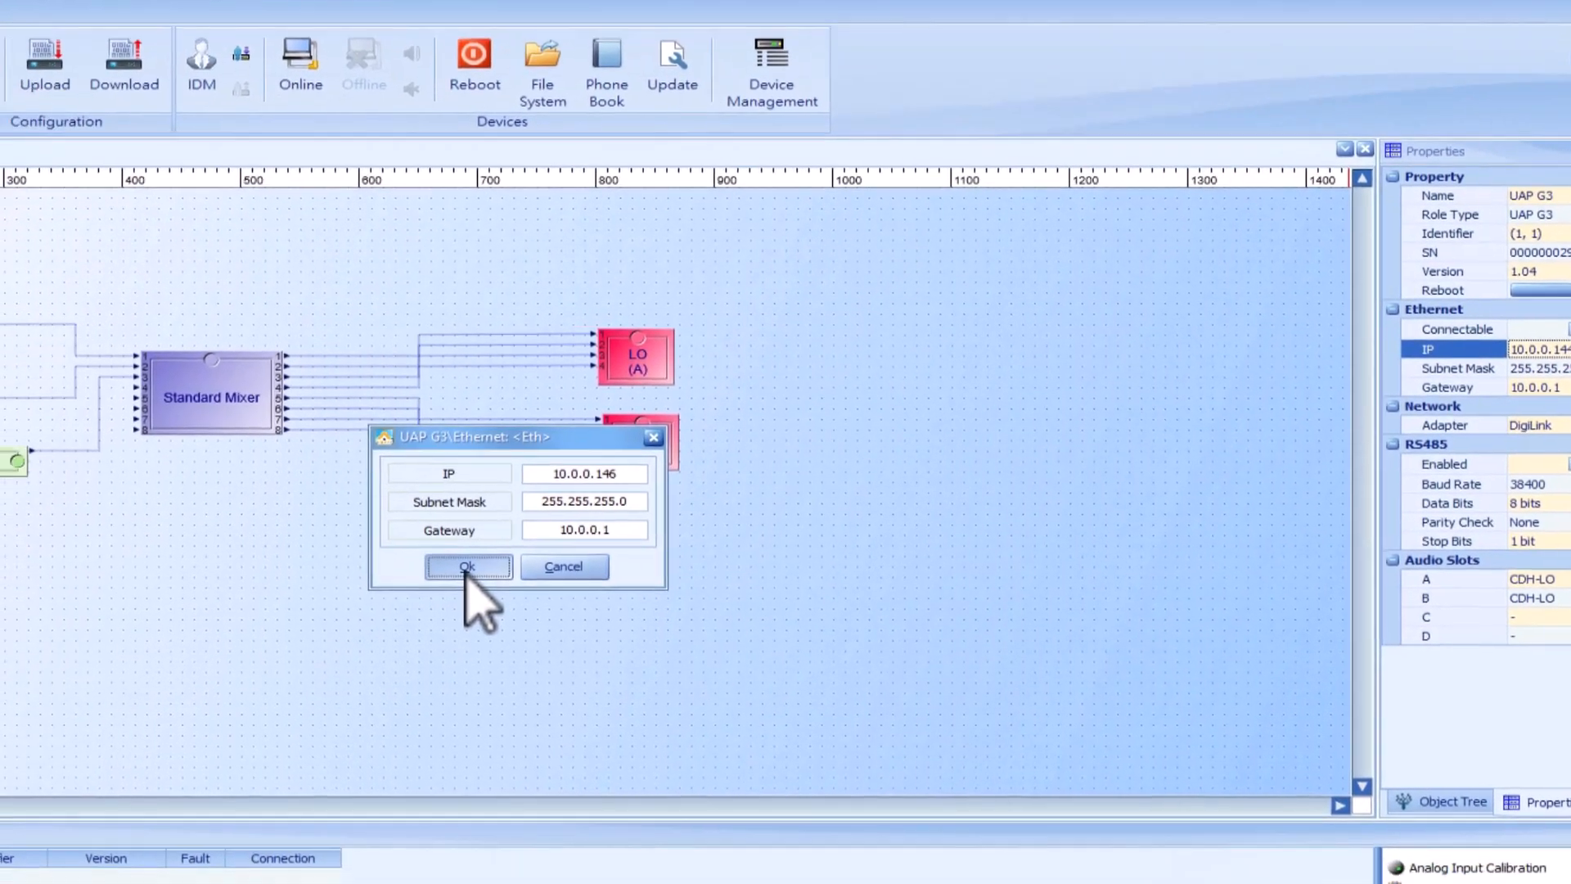
click(207, 634)
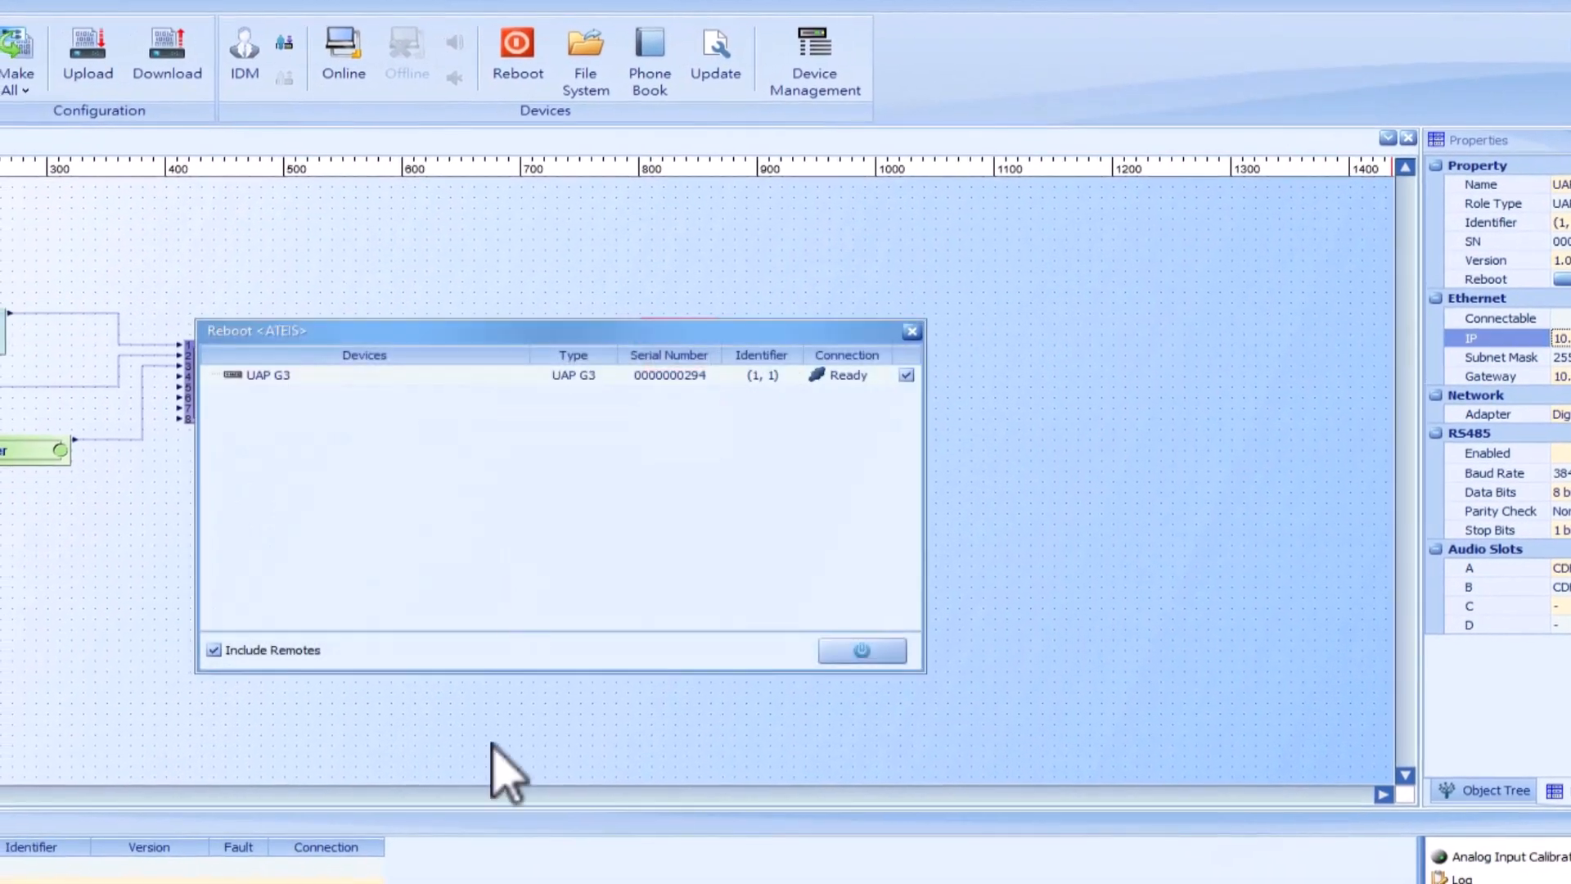
Reboot the UAP G3 with remotes included, close the reboot window and check its Ethernet settings
click(873, 651)
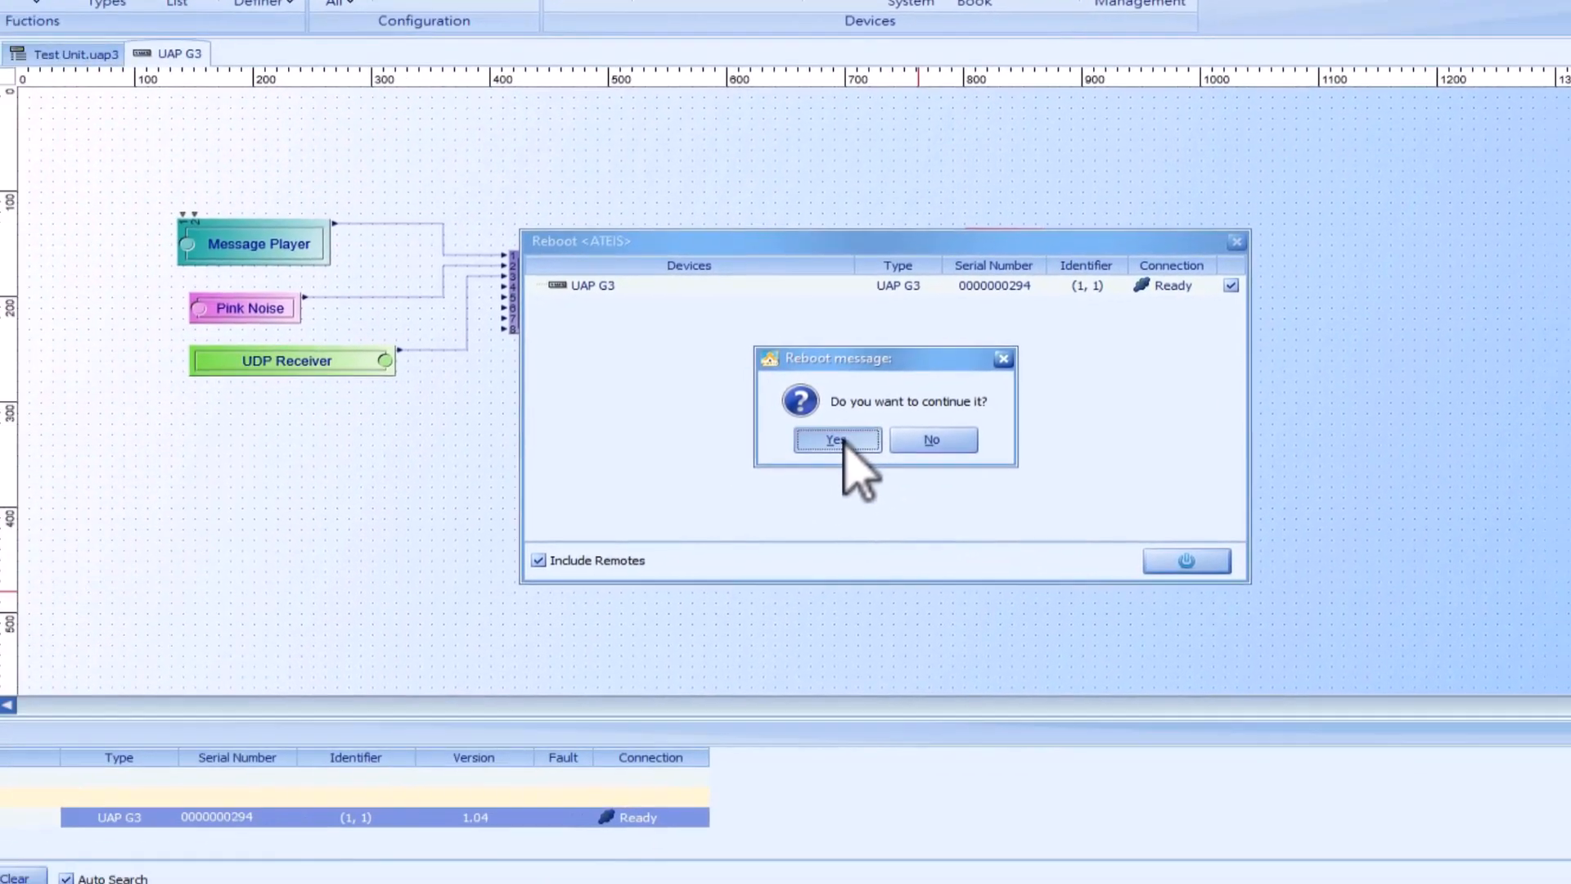
click(514, 529)
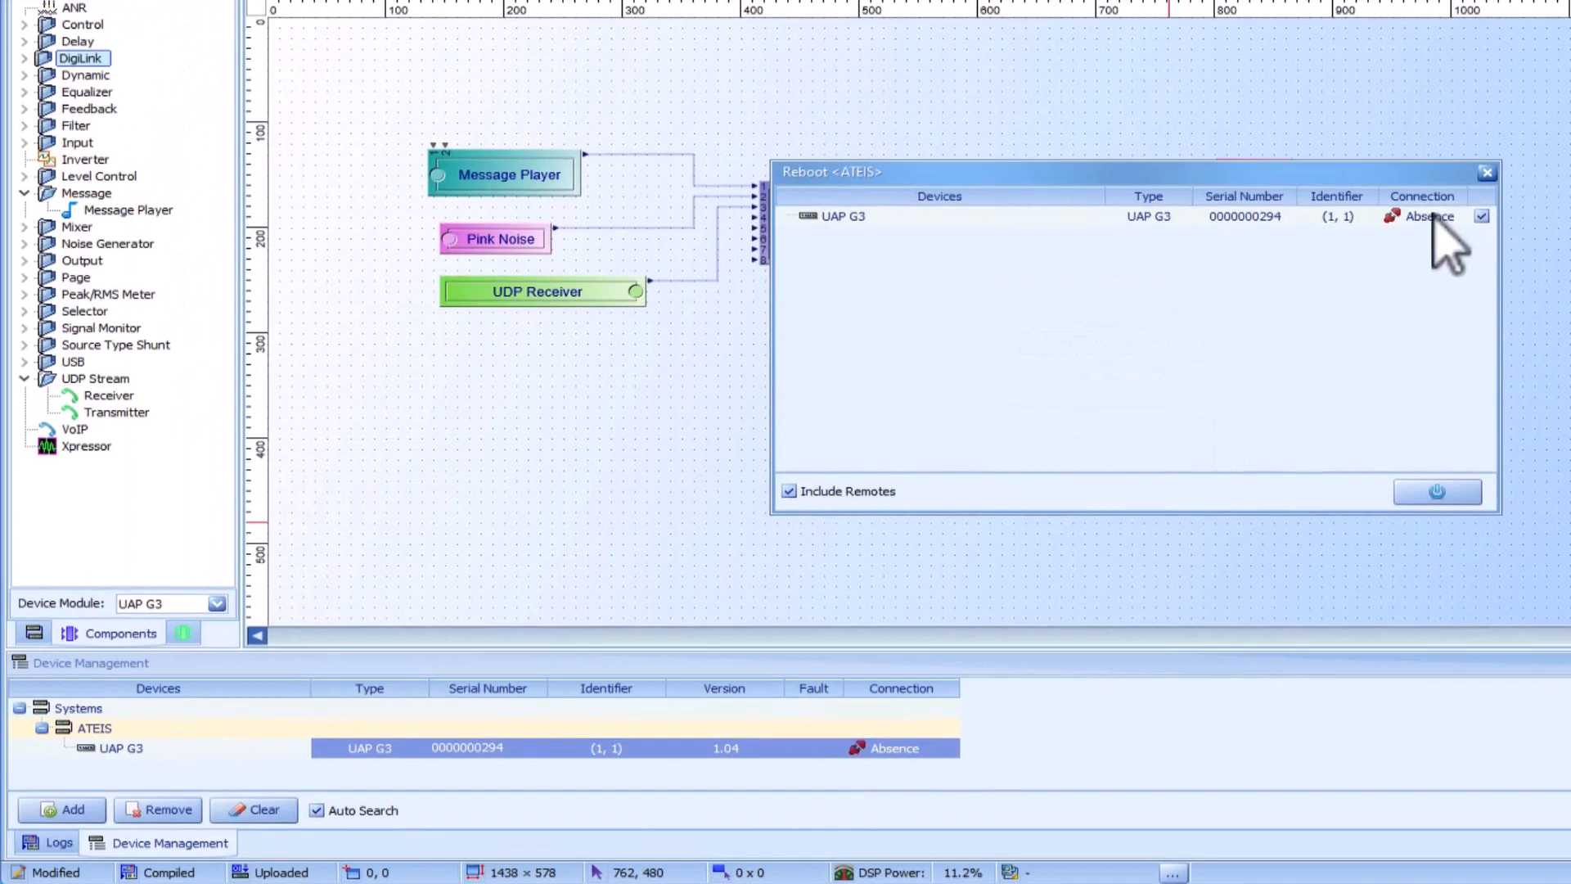
click(1487, 172)
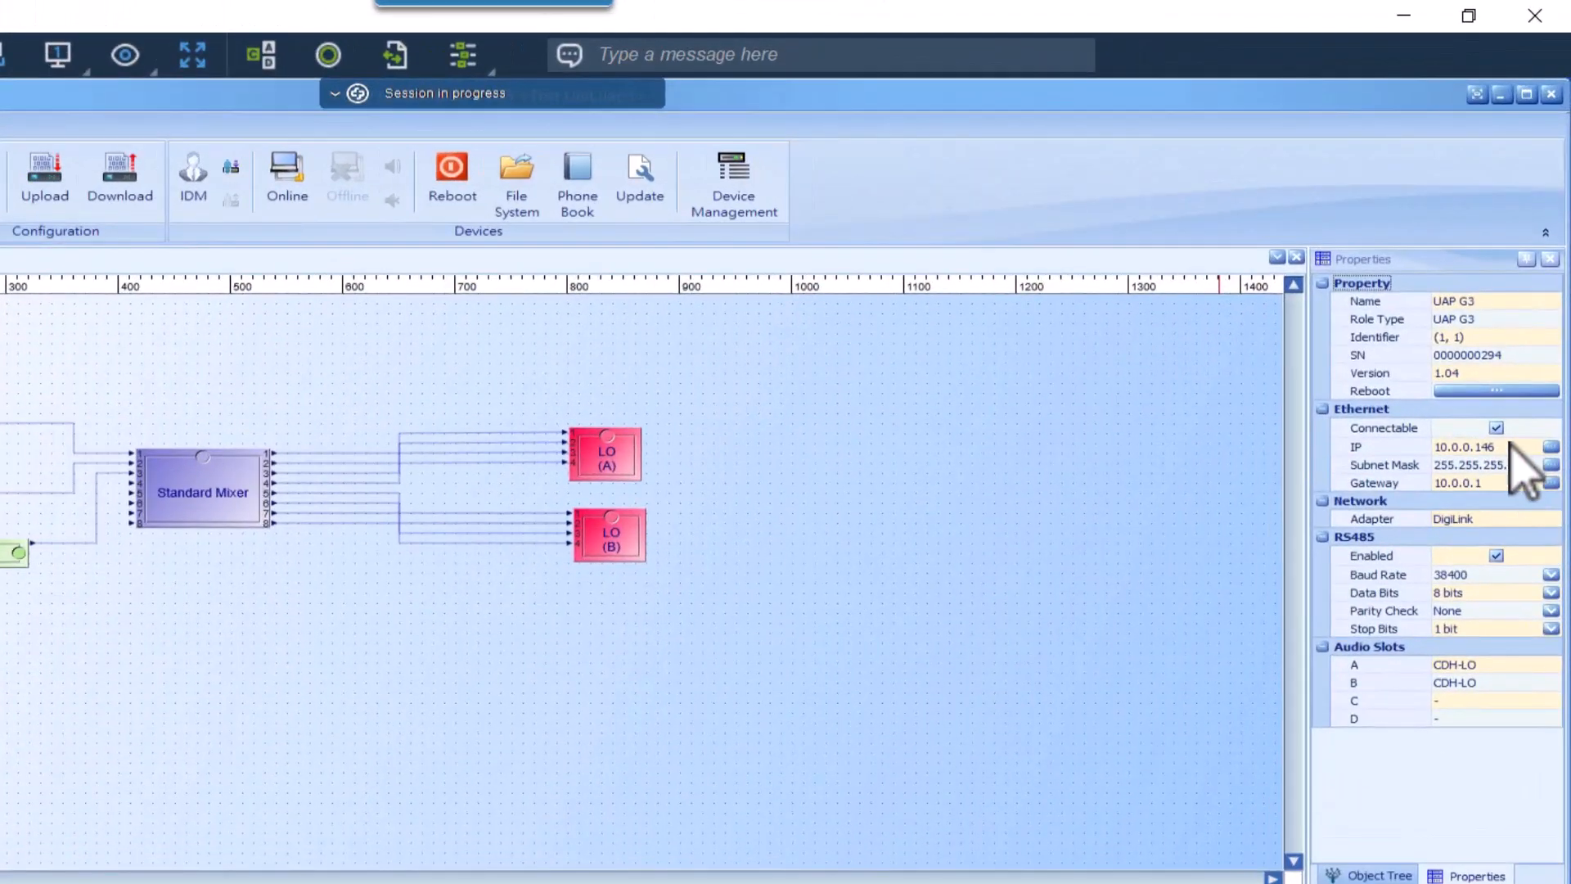
click(1550, 448)
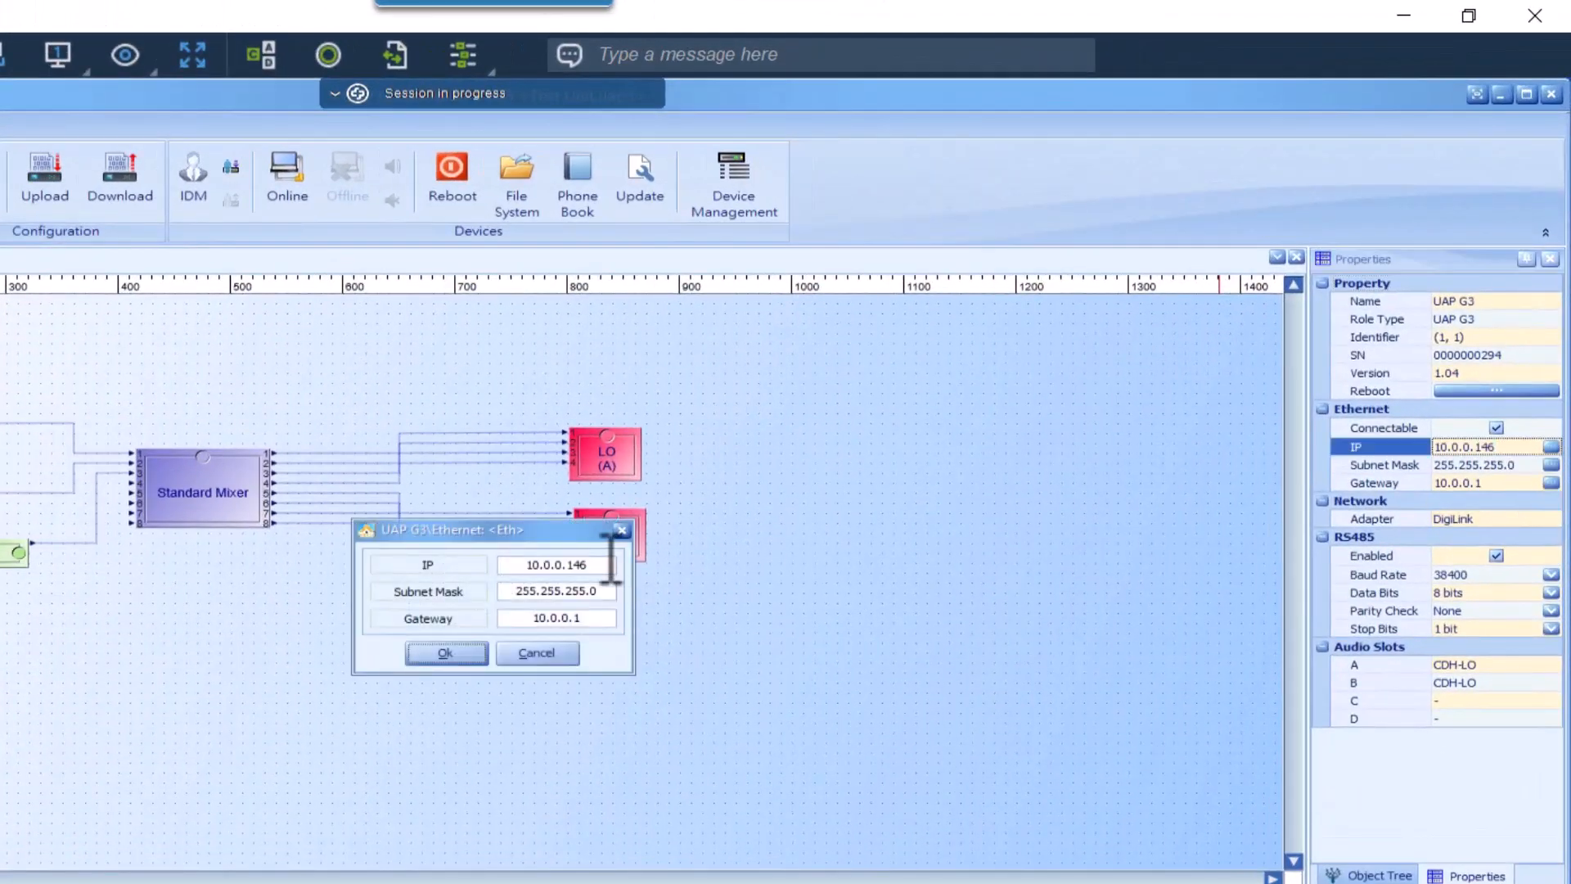
click(460, 658)
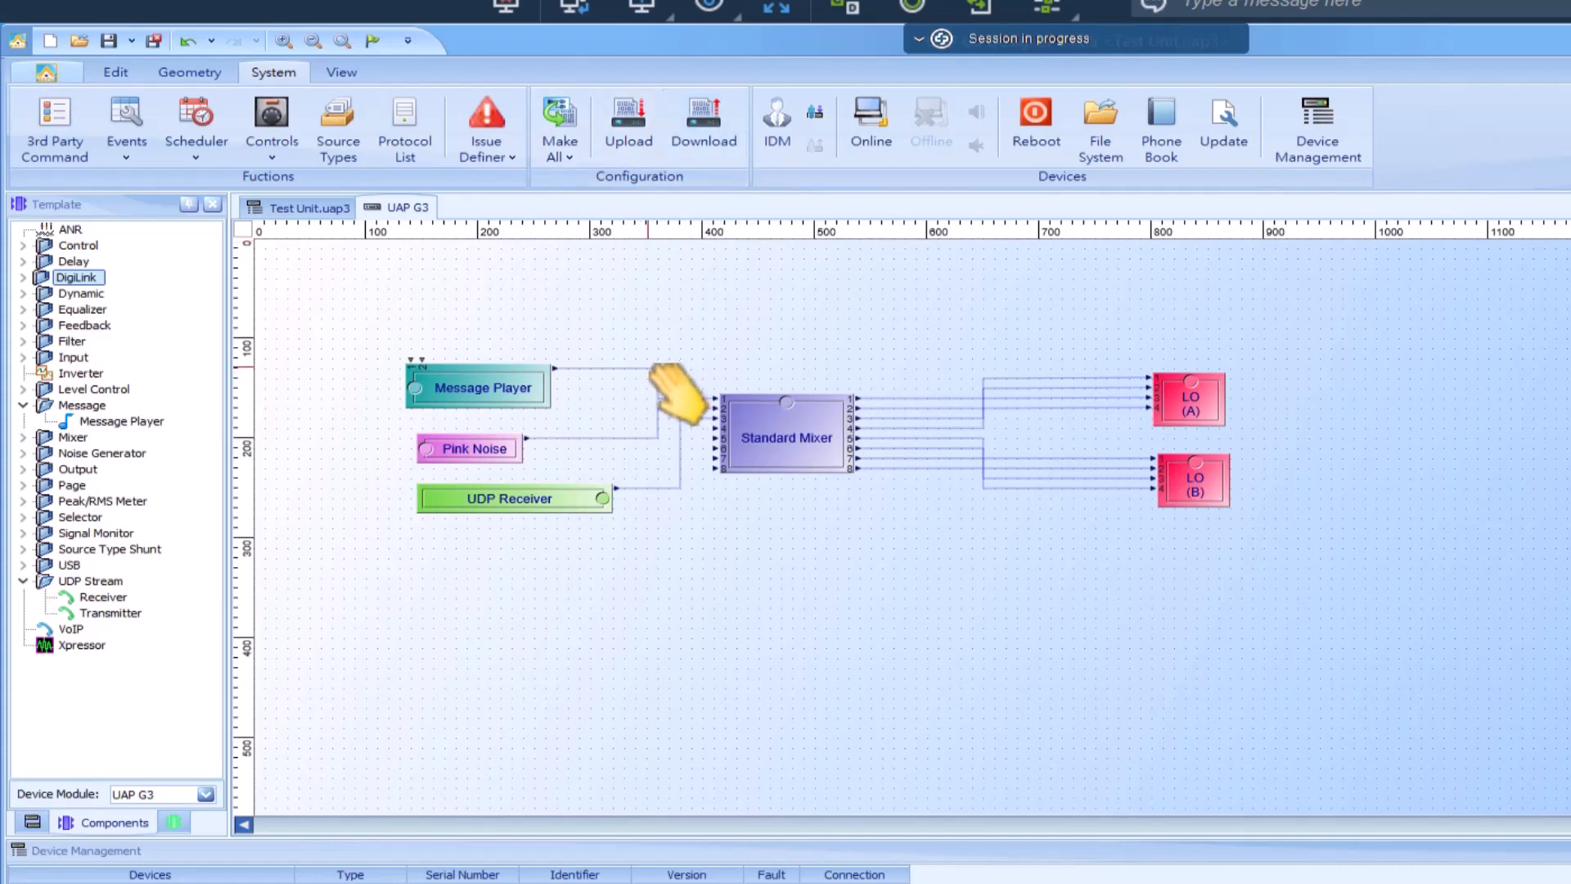
Delete the Pink Noise block from the DSP diagram and compile the modified design with Make All
click(489, 450)
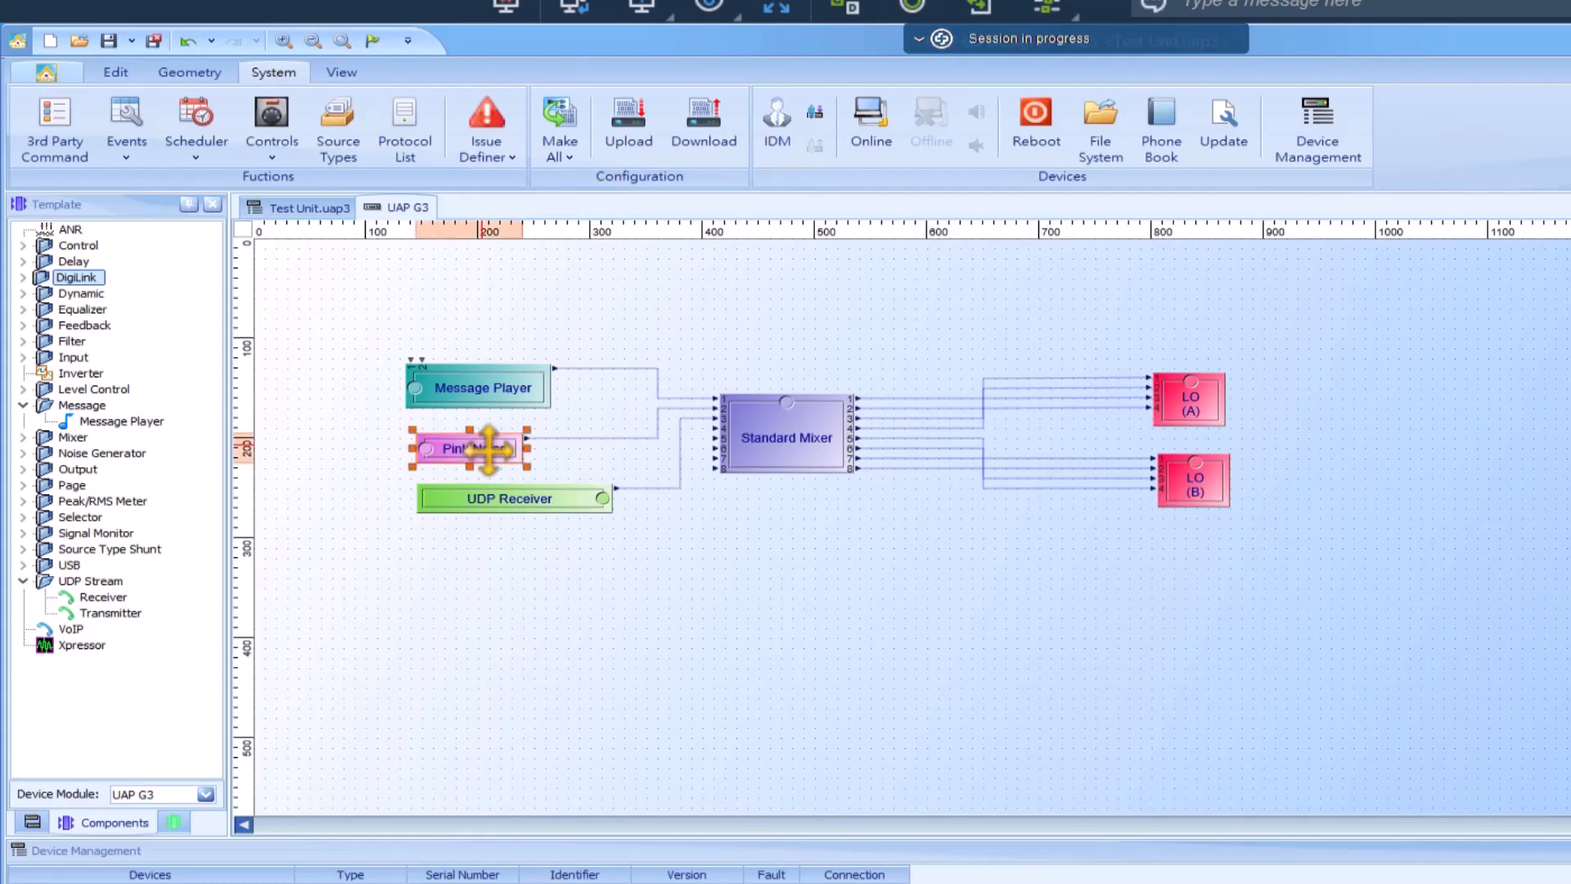
key(Delete)
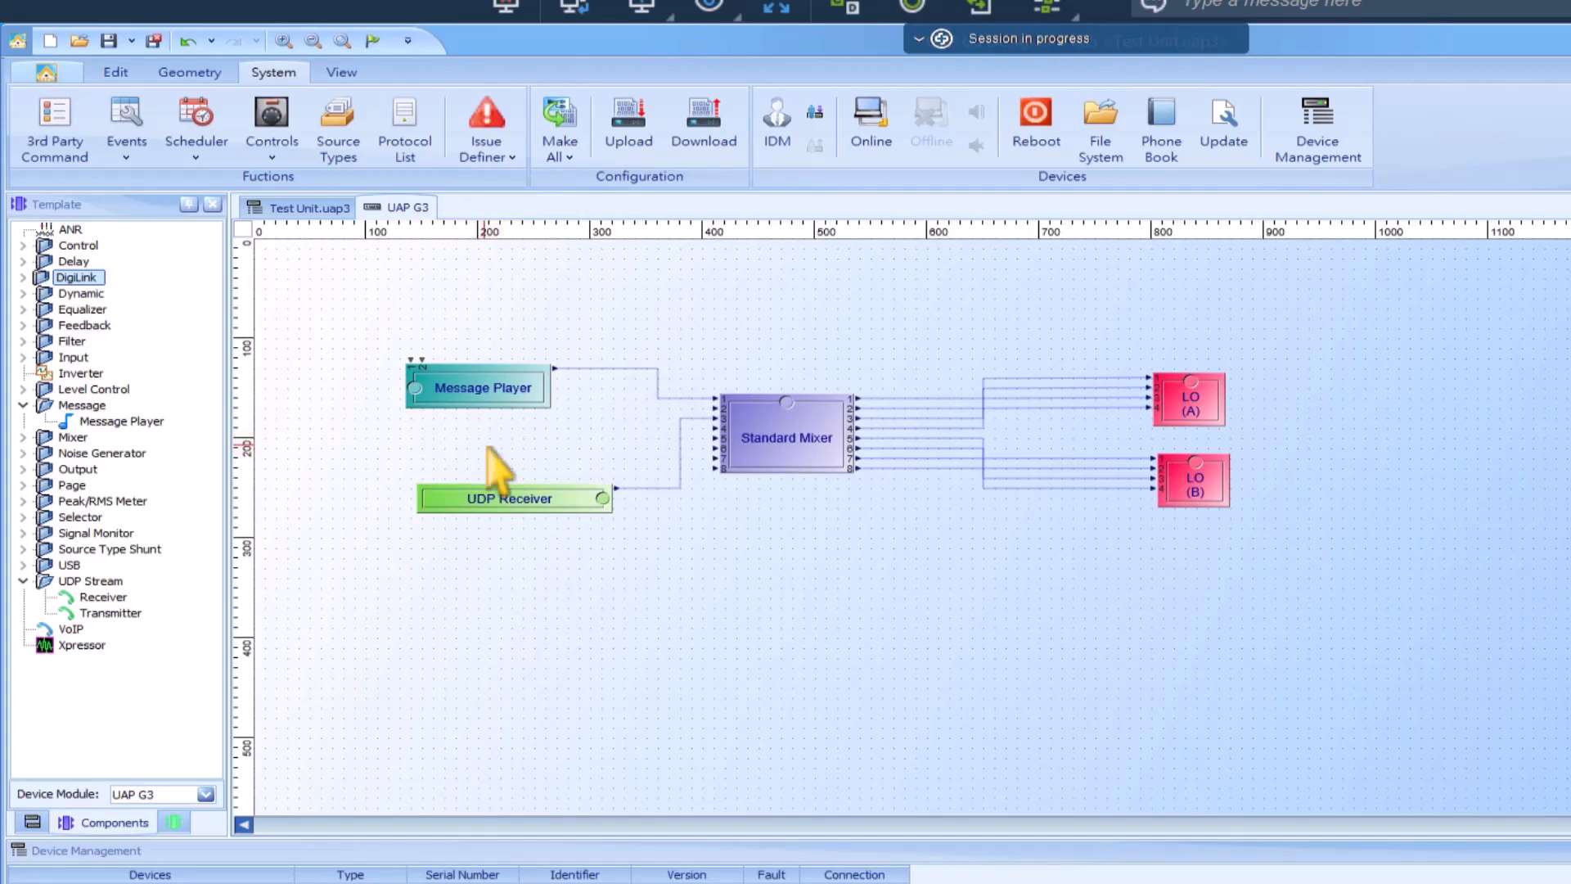
click(573, 153)
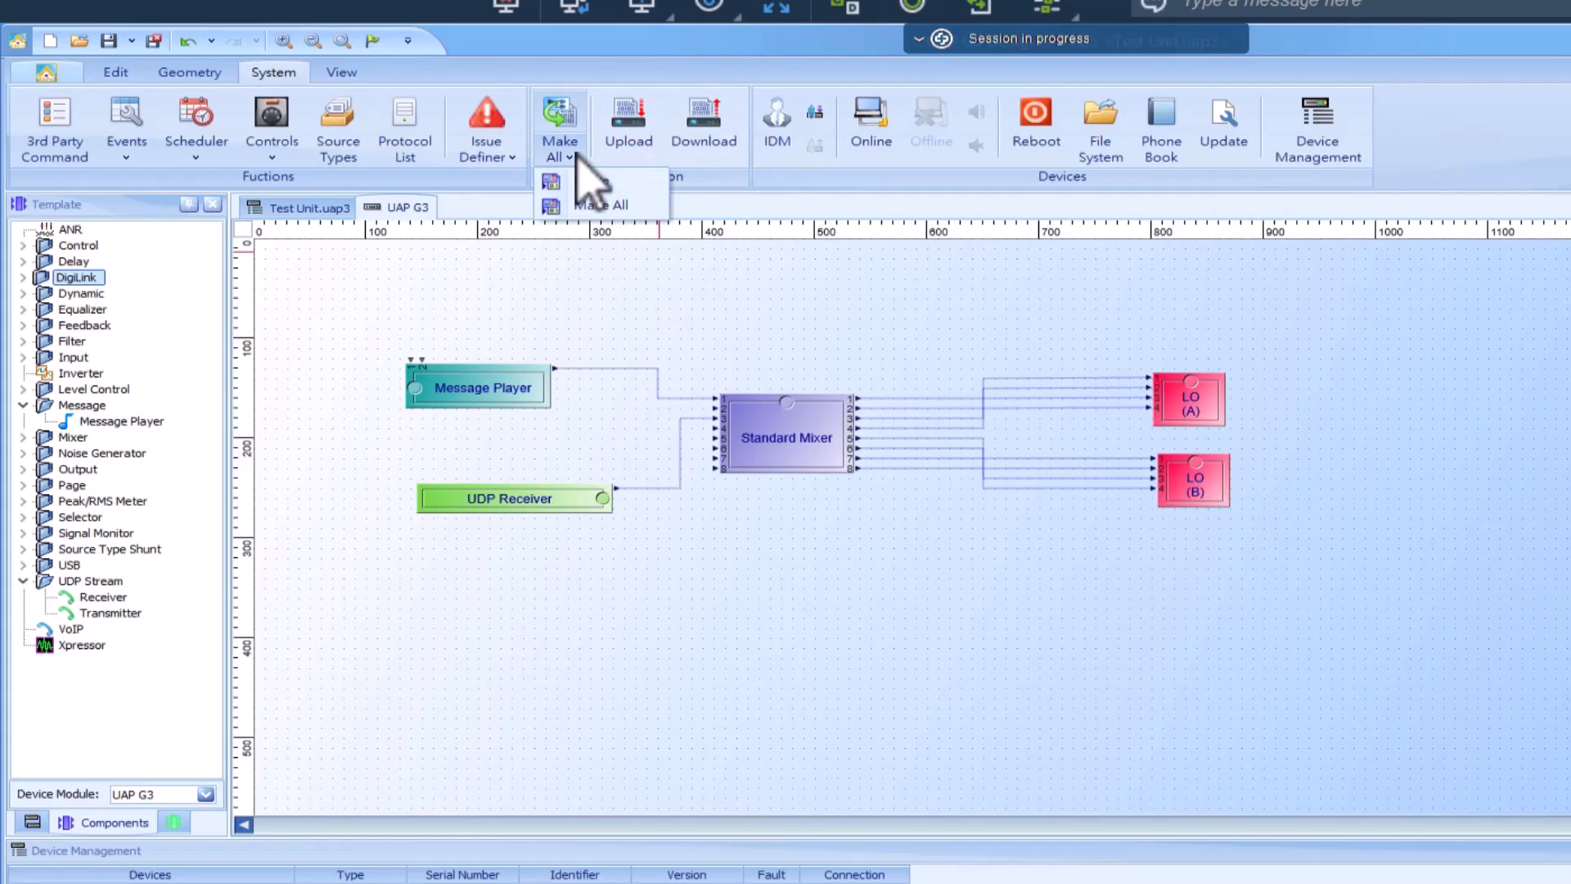
click(598, 205)
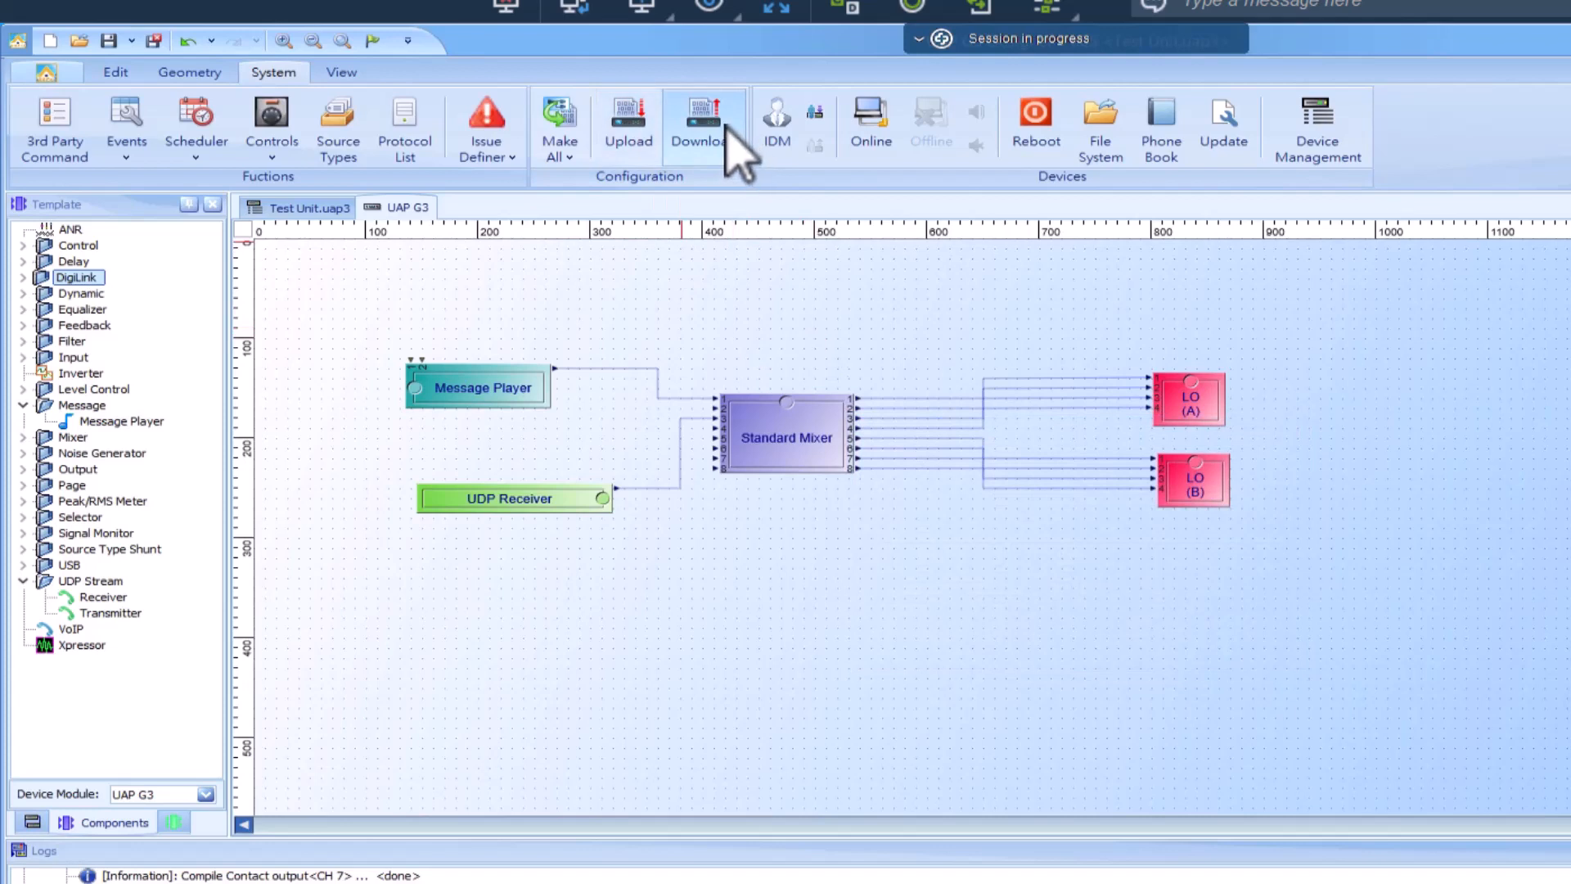
Upload the modified design to the UAP G3 in background upload mode with audio enabled, and decline going online
click(641, 138)
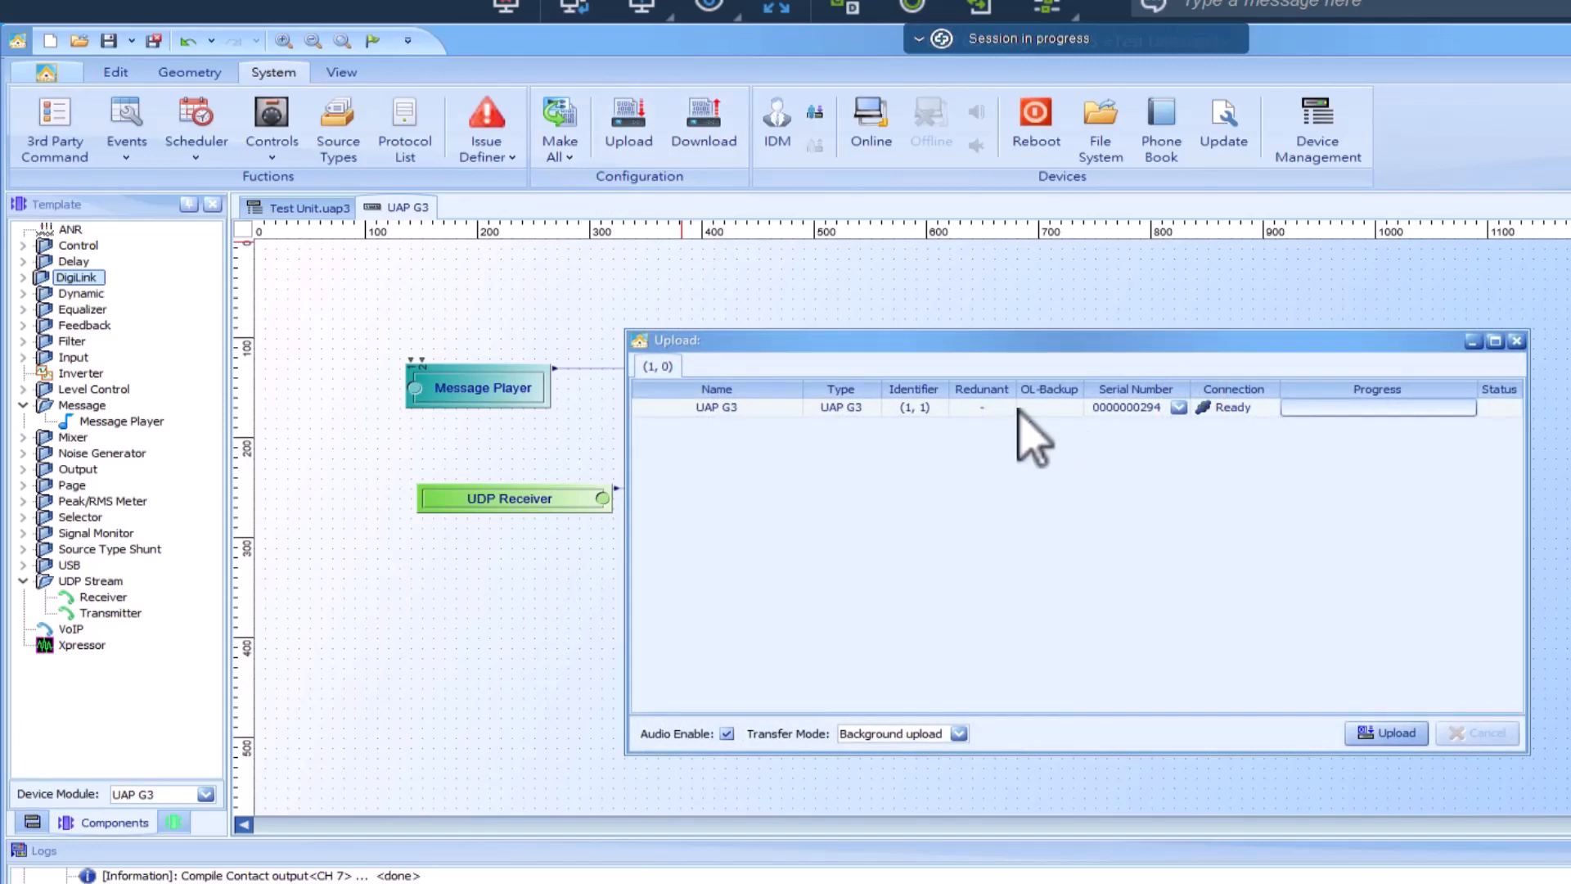
click(1383, 732)
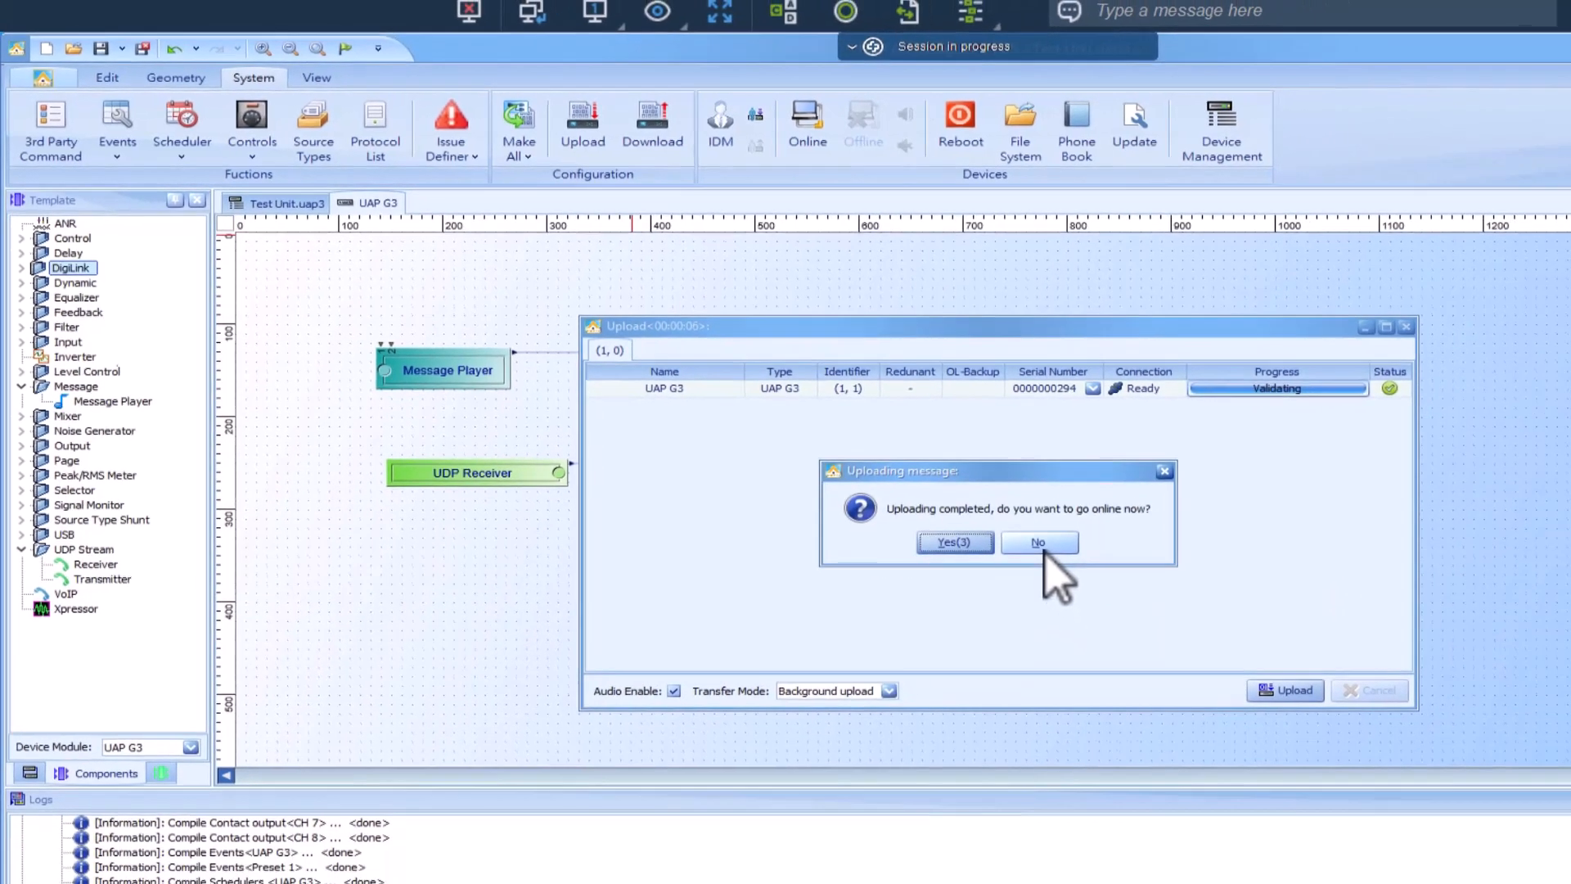
click(1119, 573)
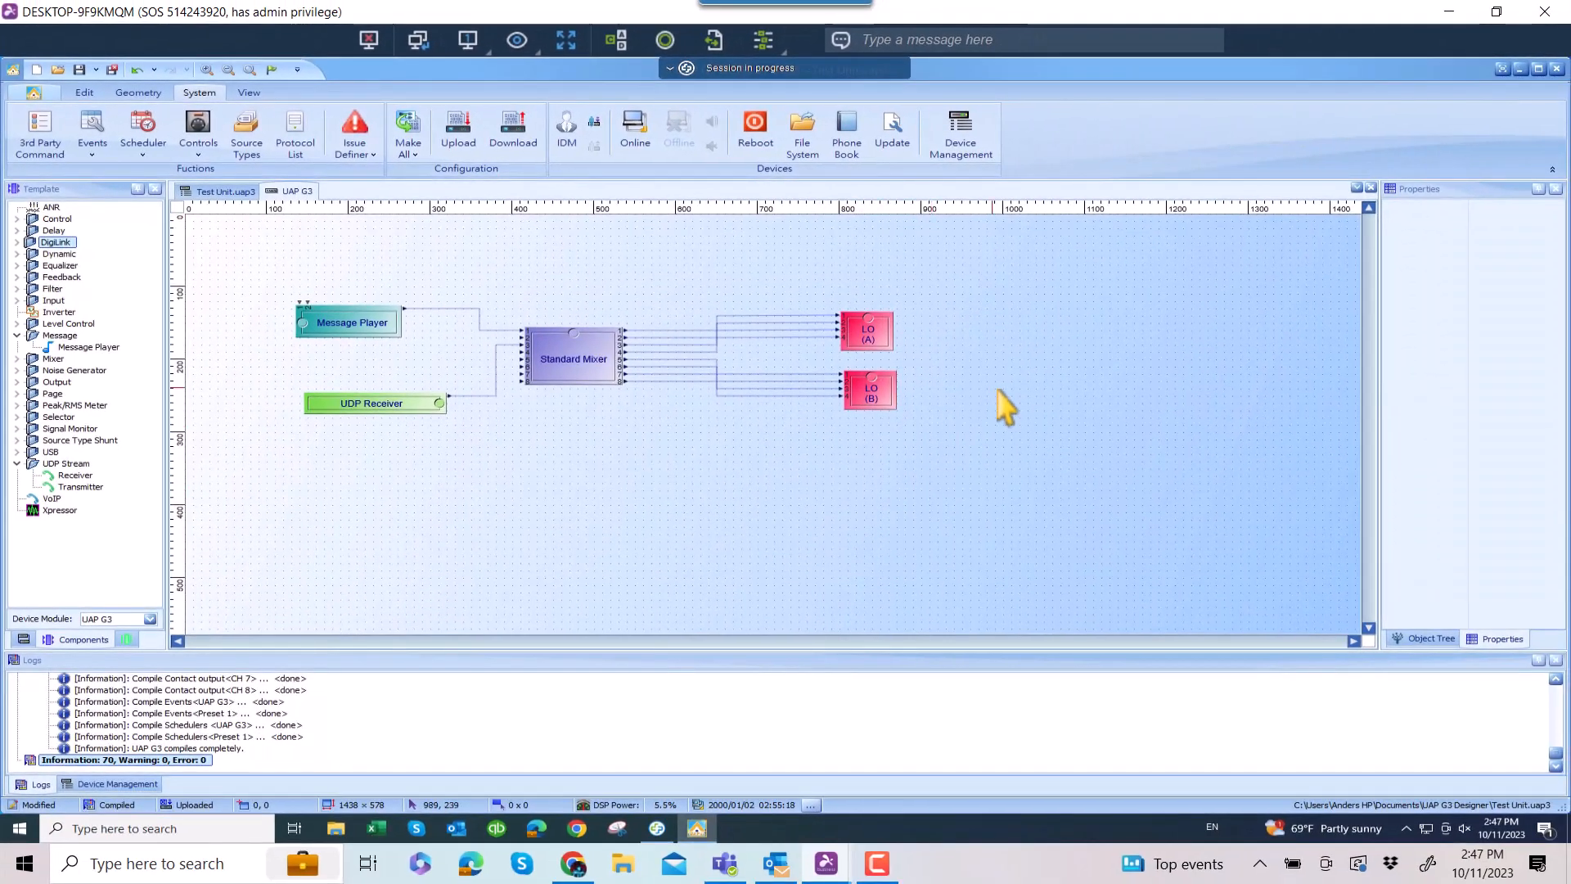
Download the configuration from the UAP G3 without saving the modified Test Unit file, and open the downloaded unit's DSP diagram
click(1371, 187)
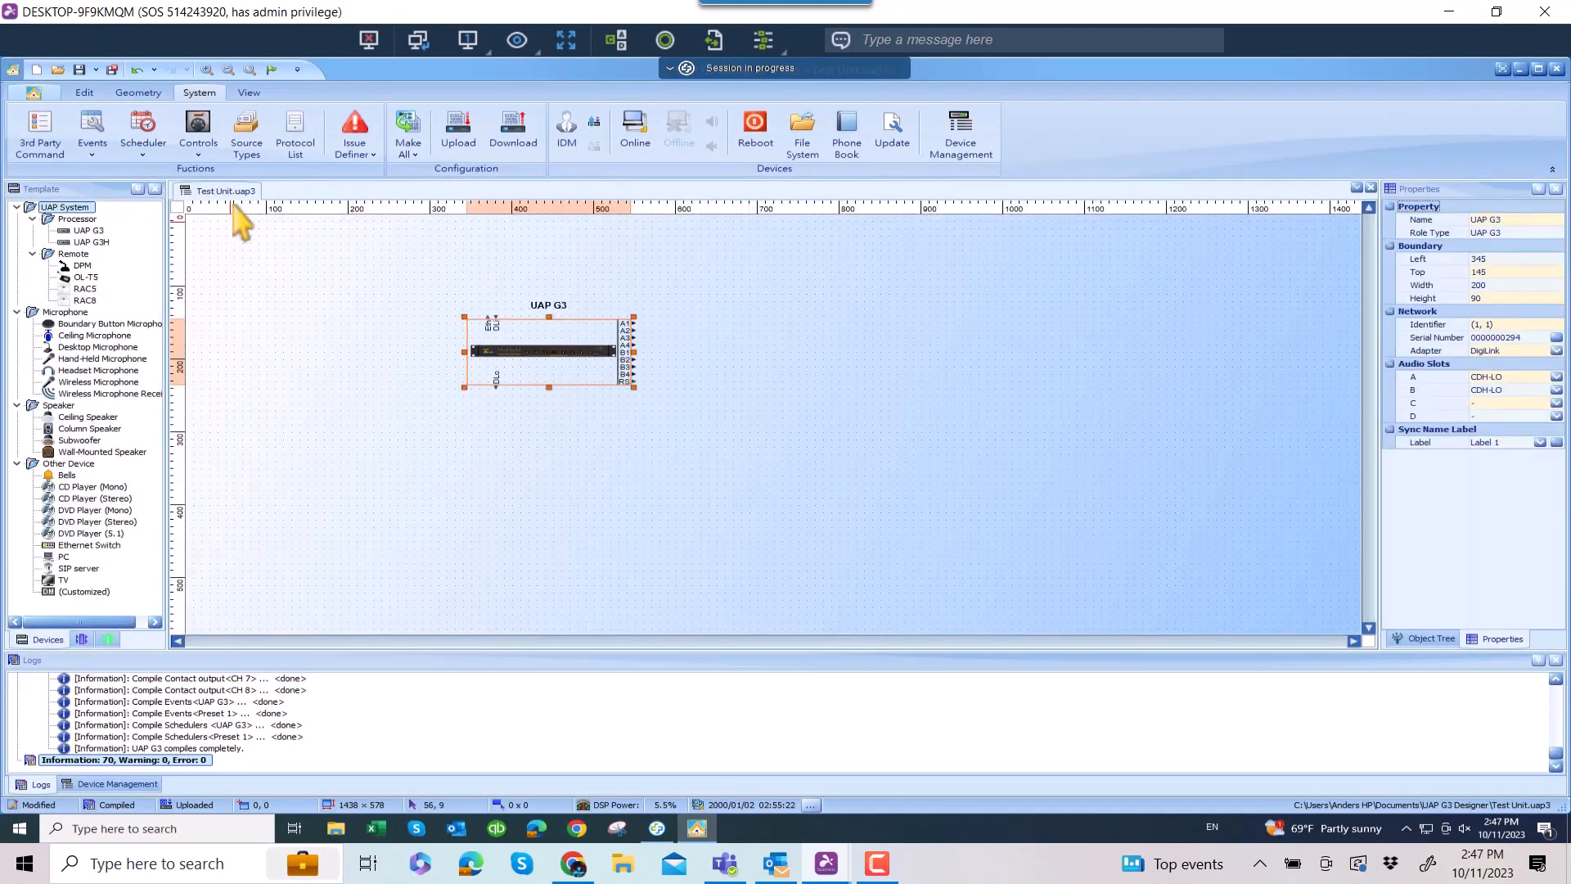
click(516, 131)
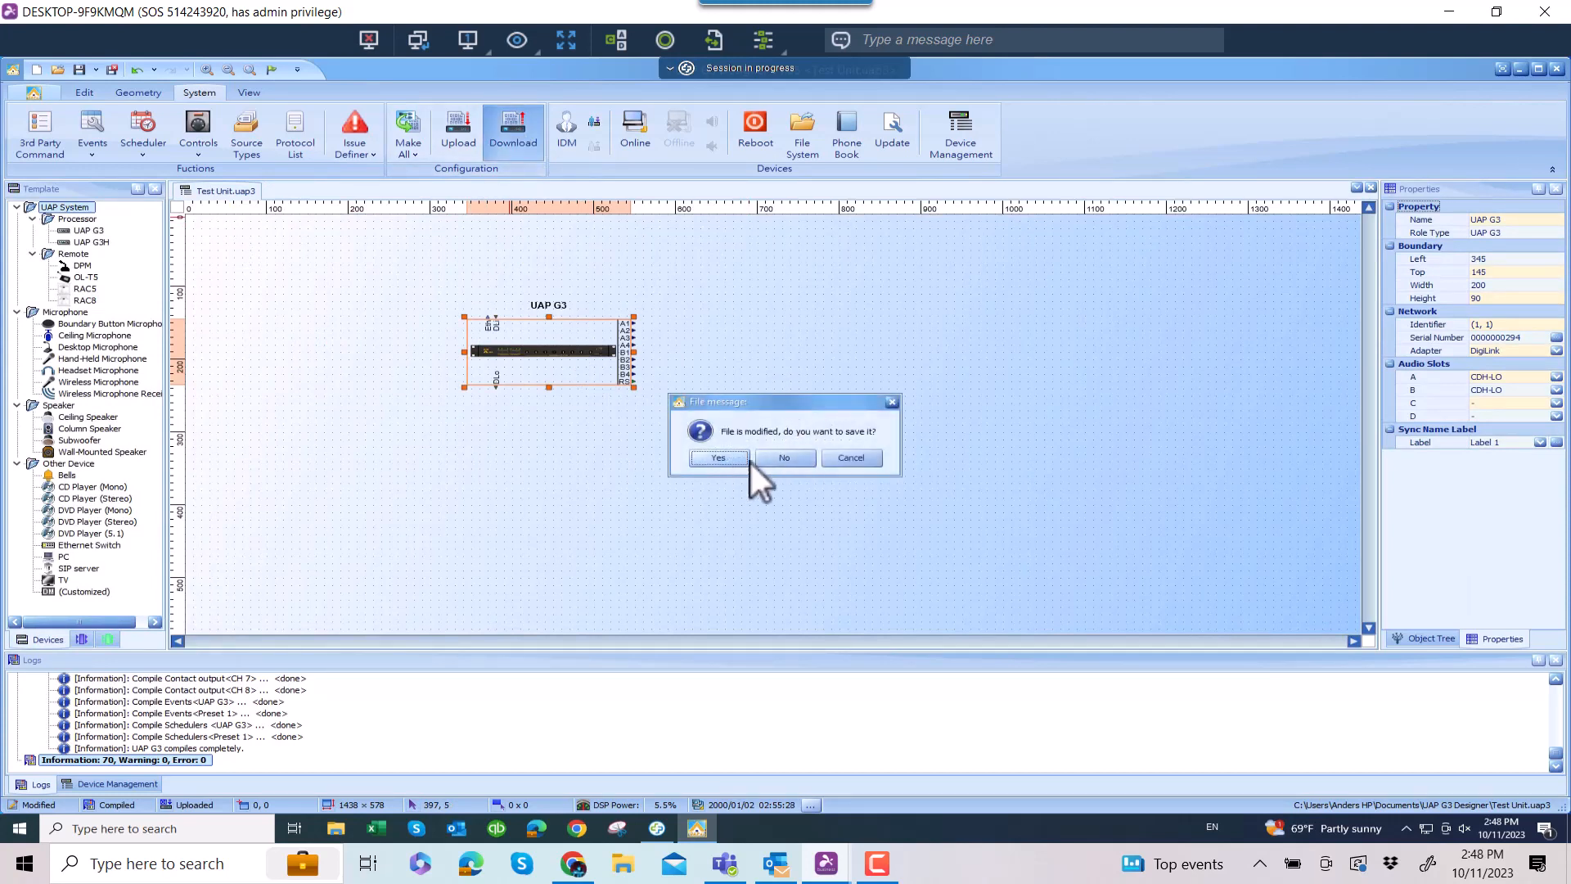
click(778, 460)
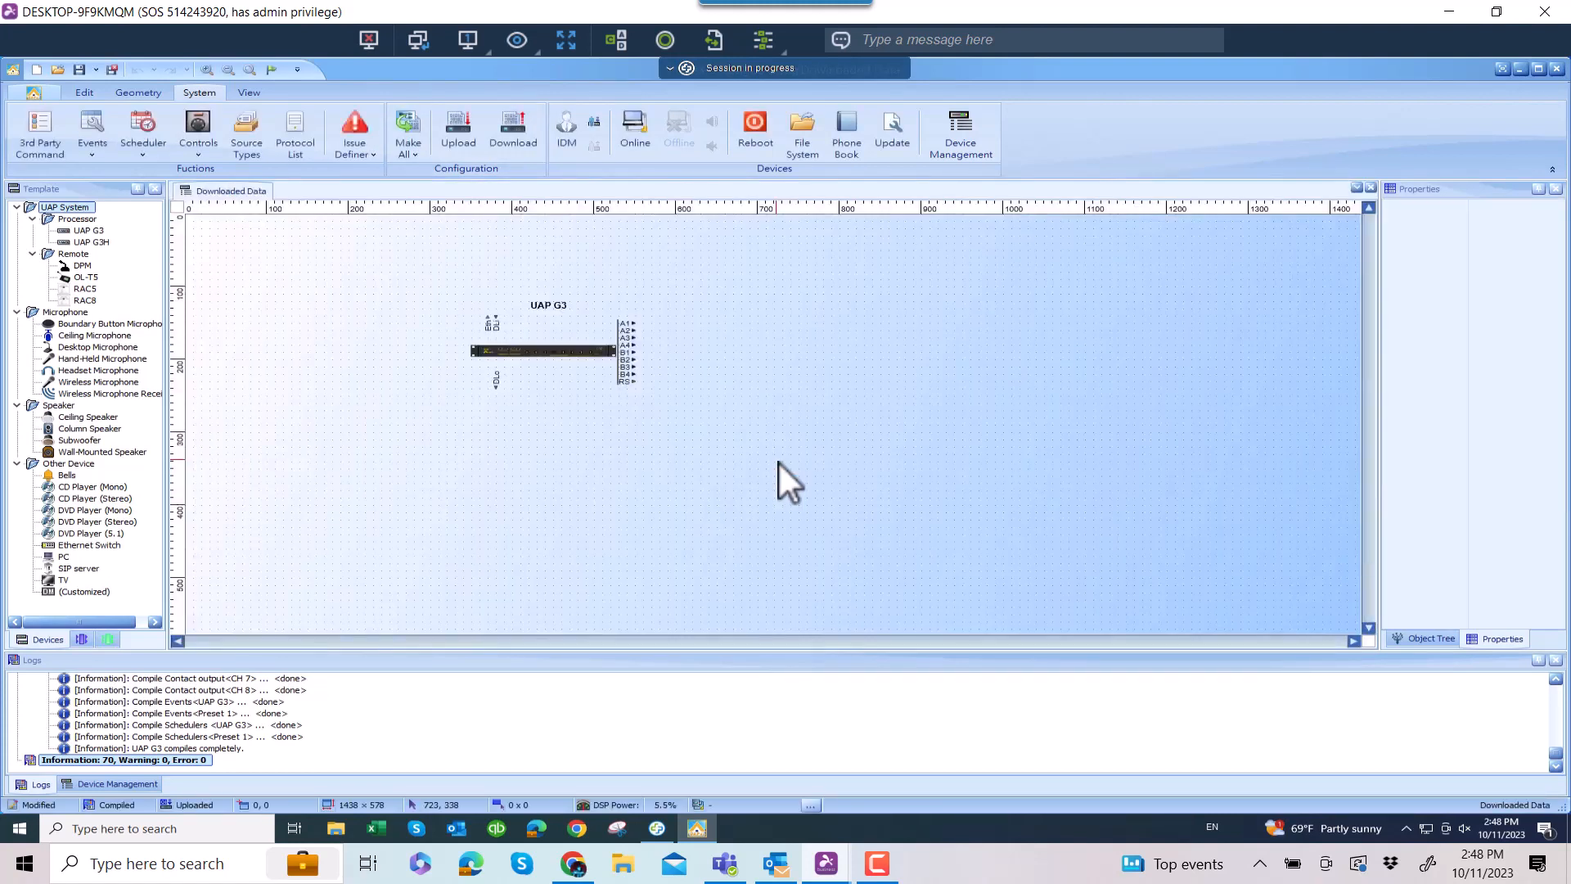
double_click(540, 340)
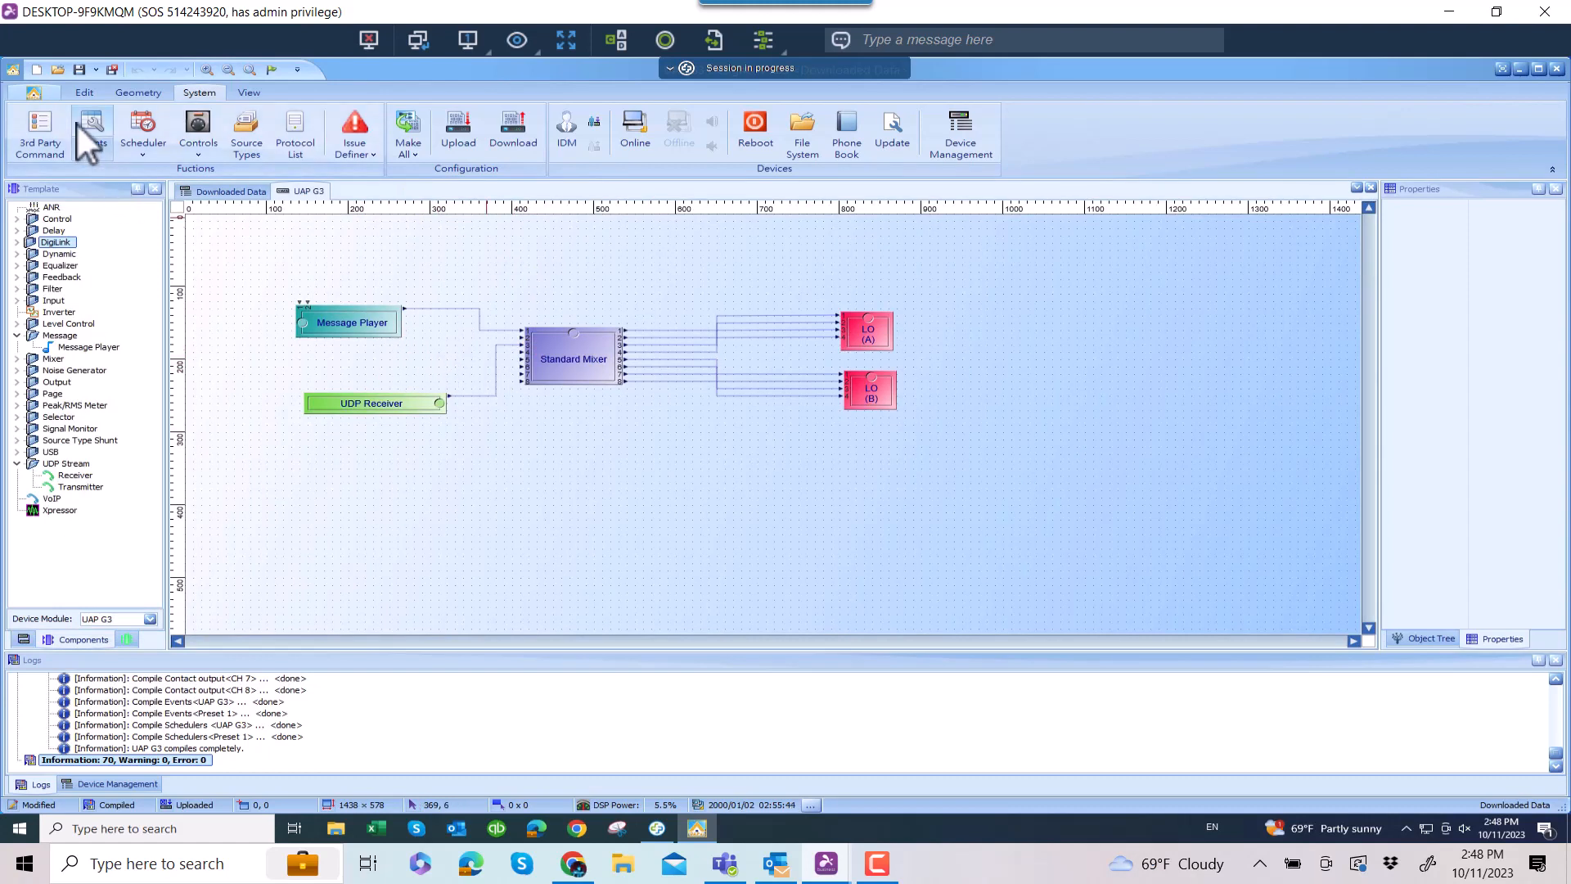
Save the downloaded data as a new UAP G3 Designer file named Demo Config in the temp folder
click(39, 91)
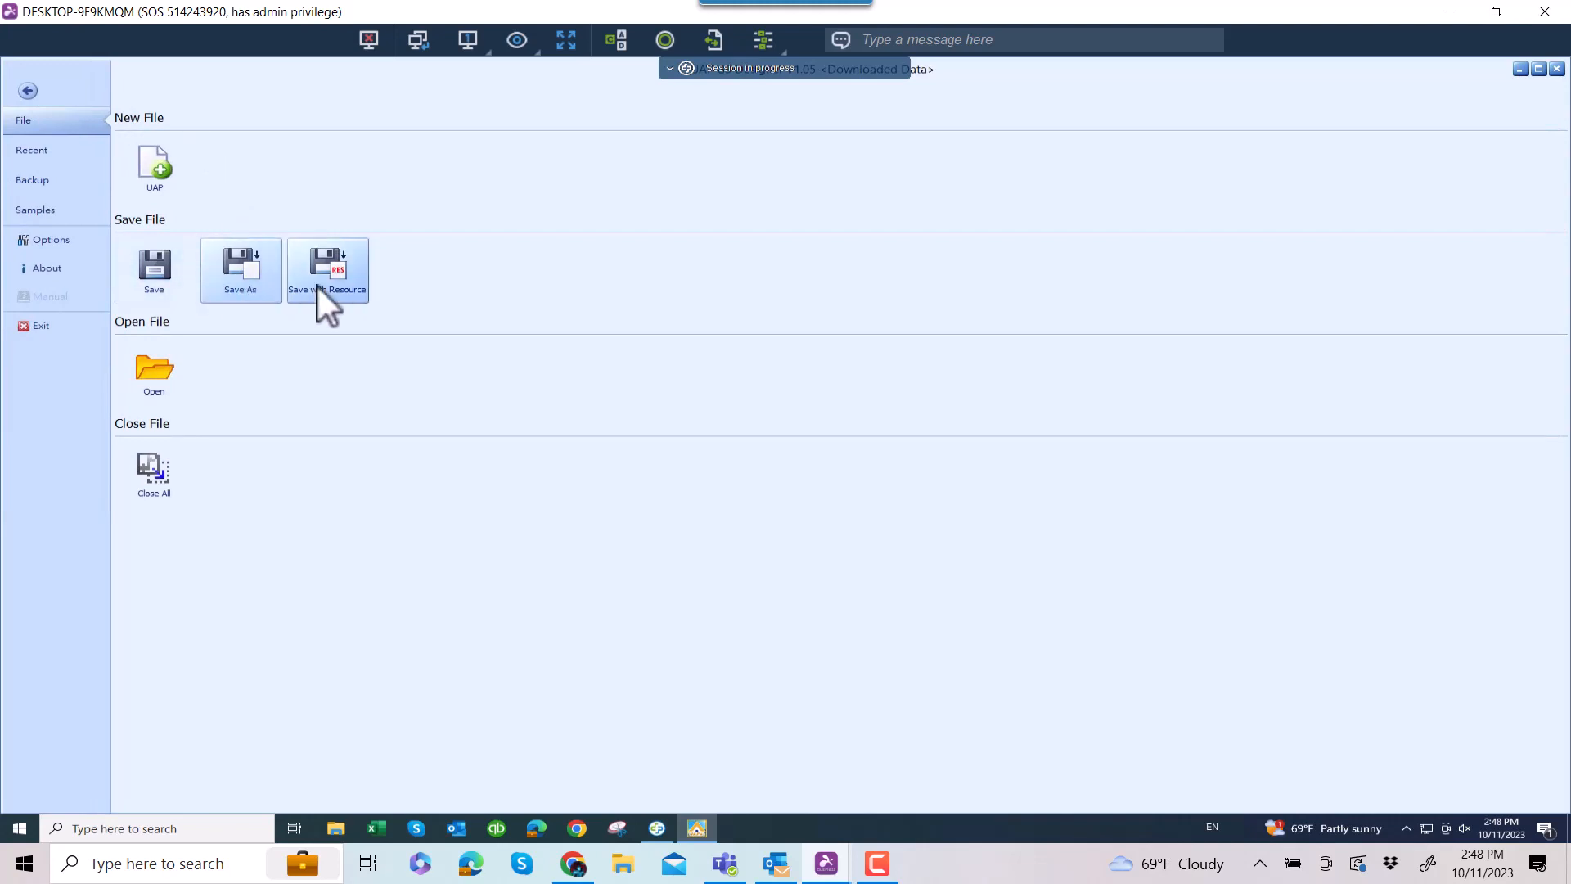
click(233, 266)
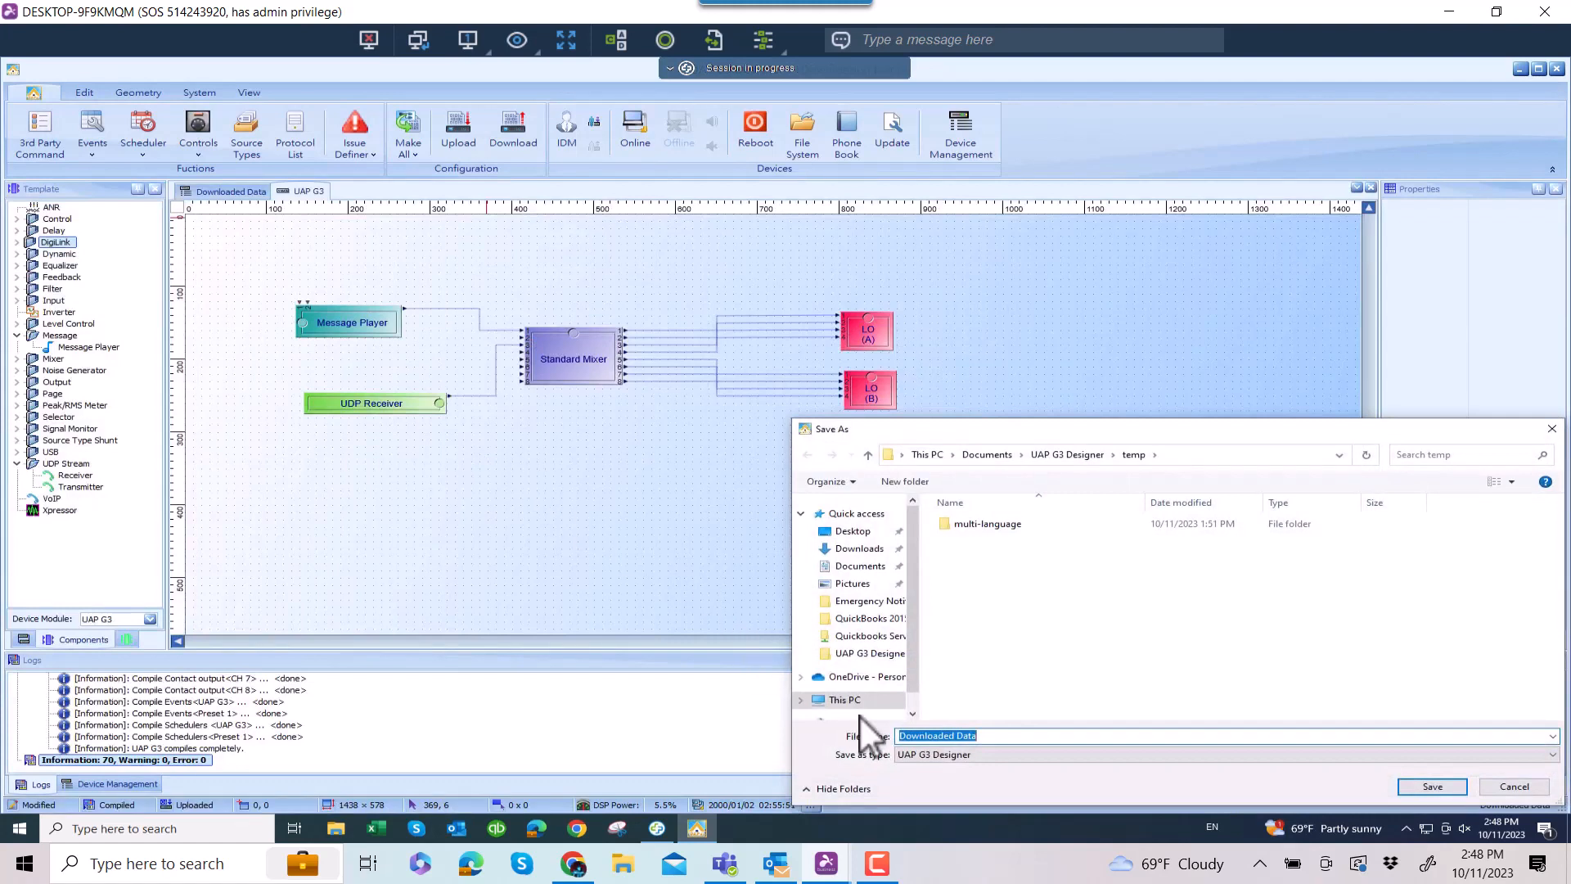
text(Demo Config)
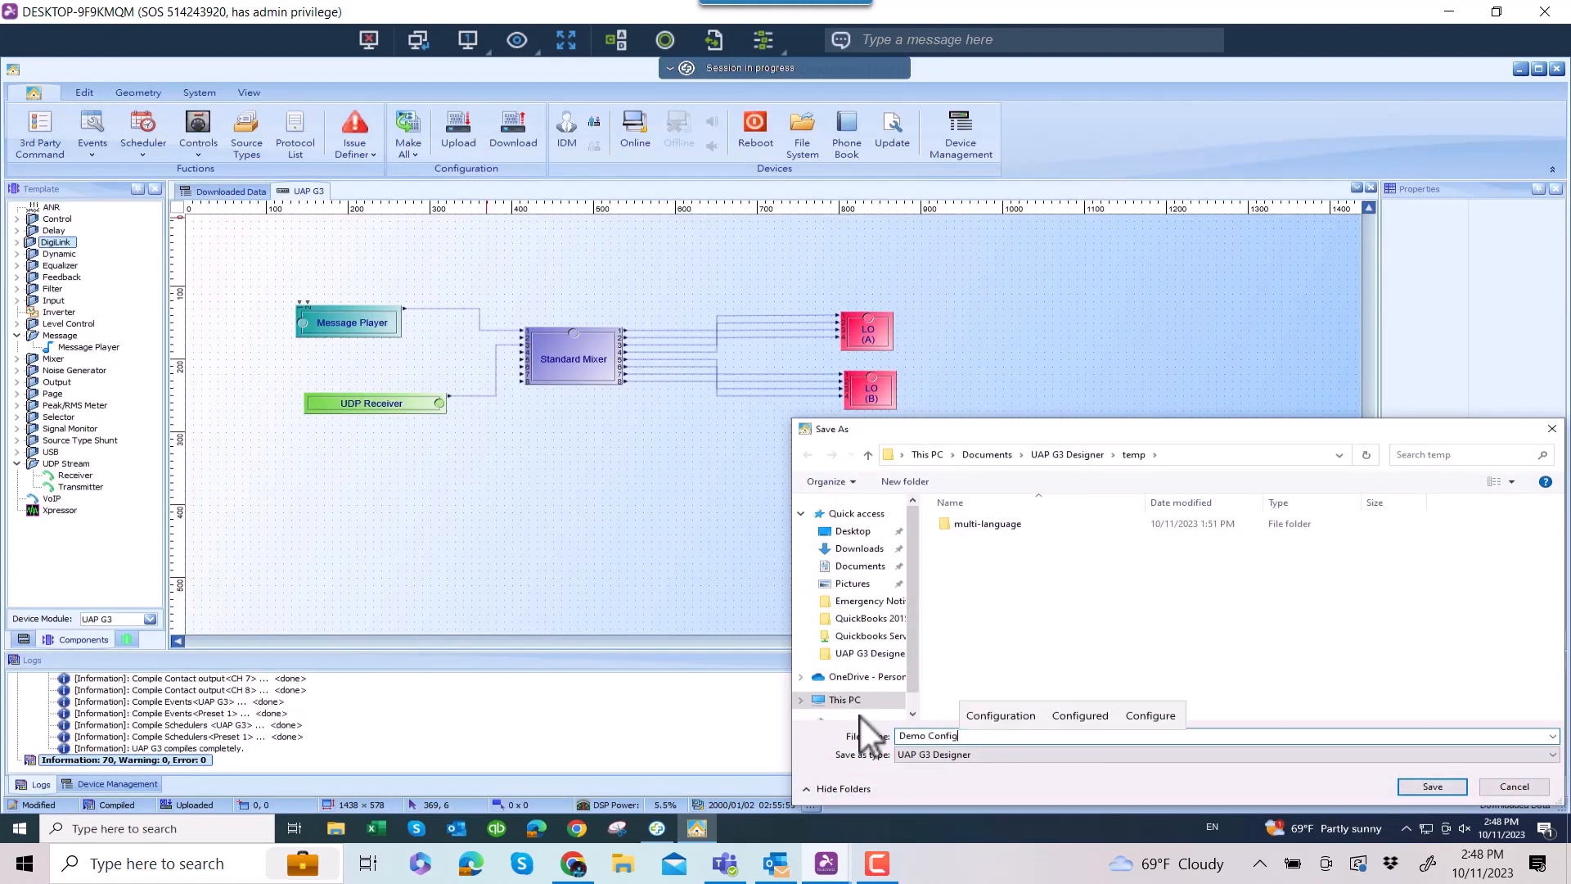
click(1434, 786)
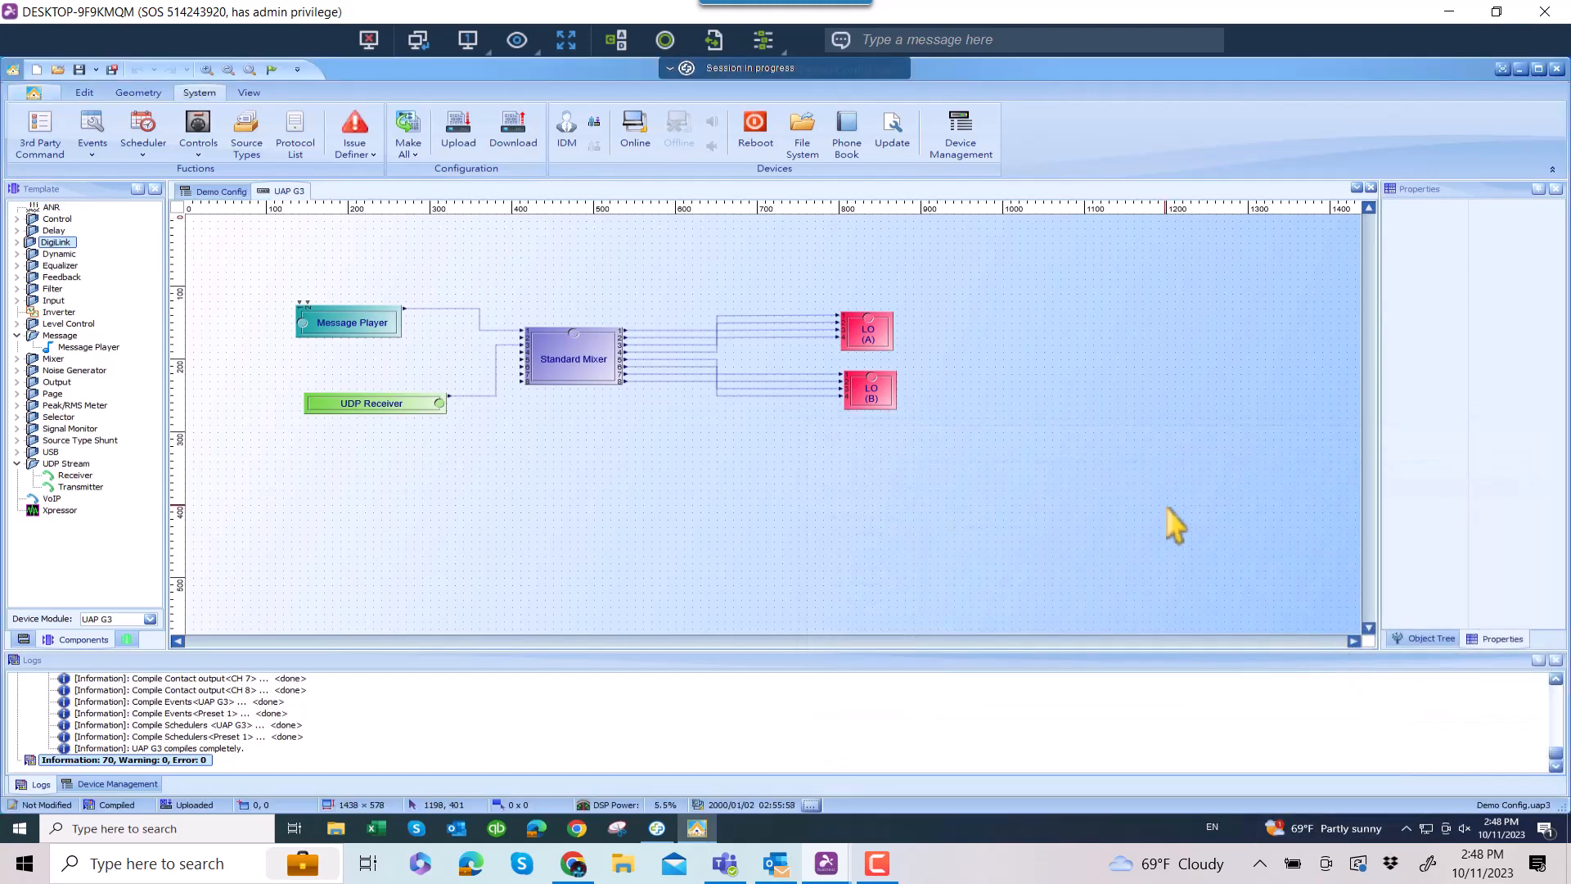
click(870, 874)
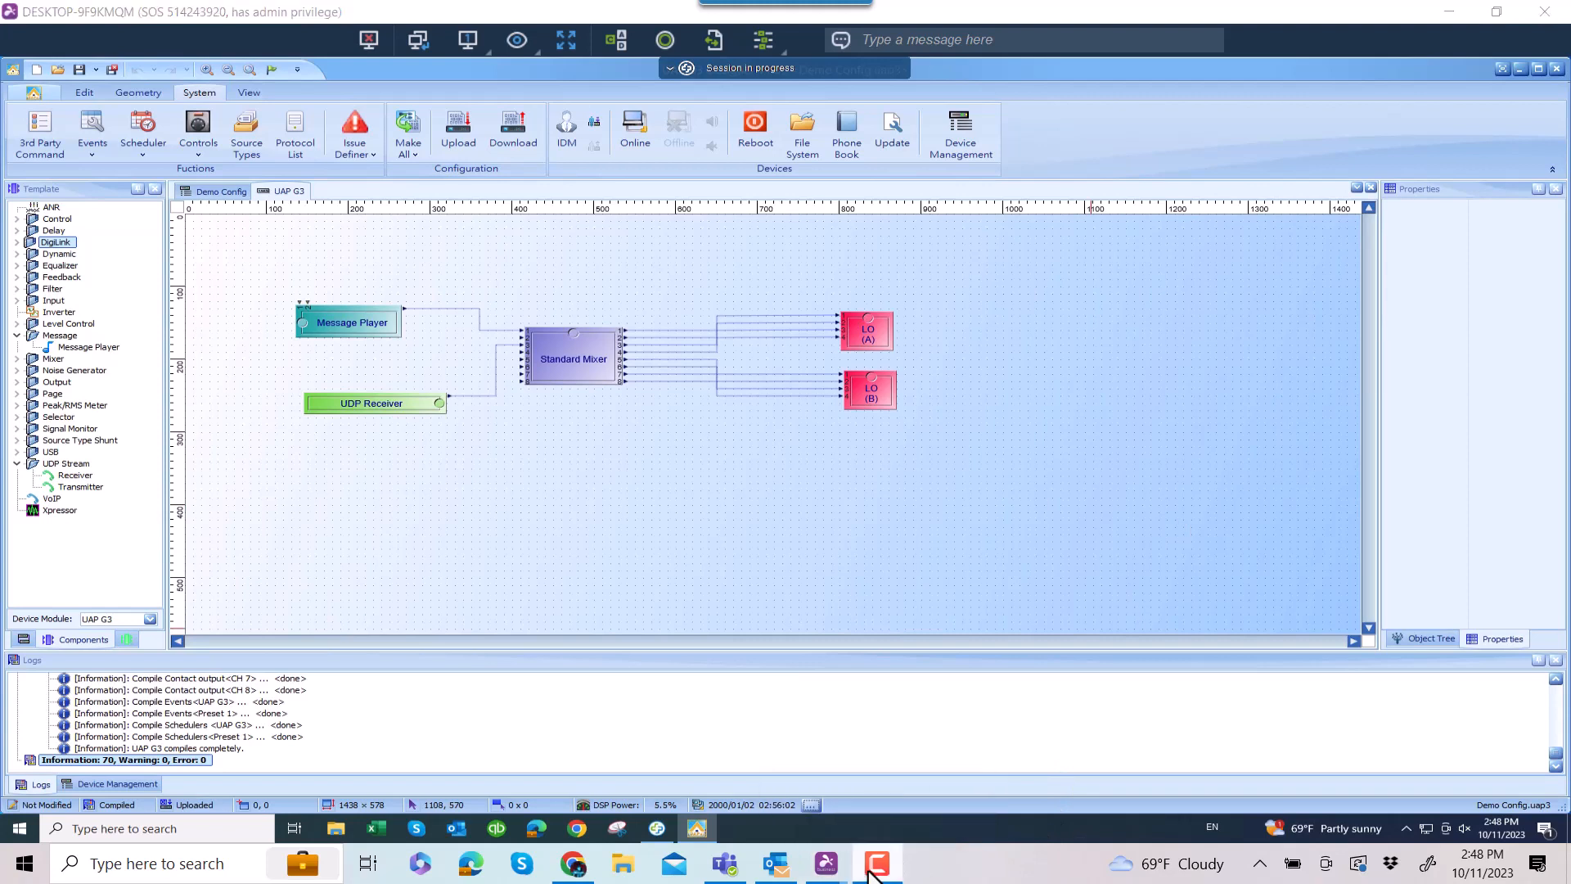